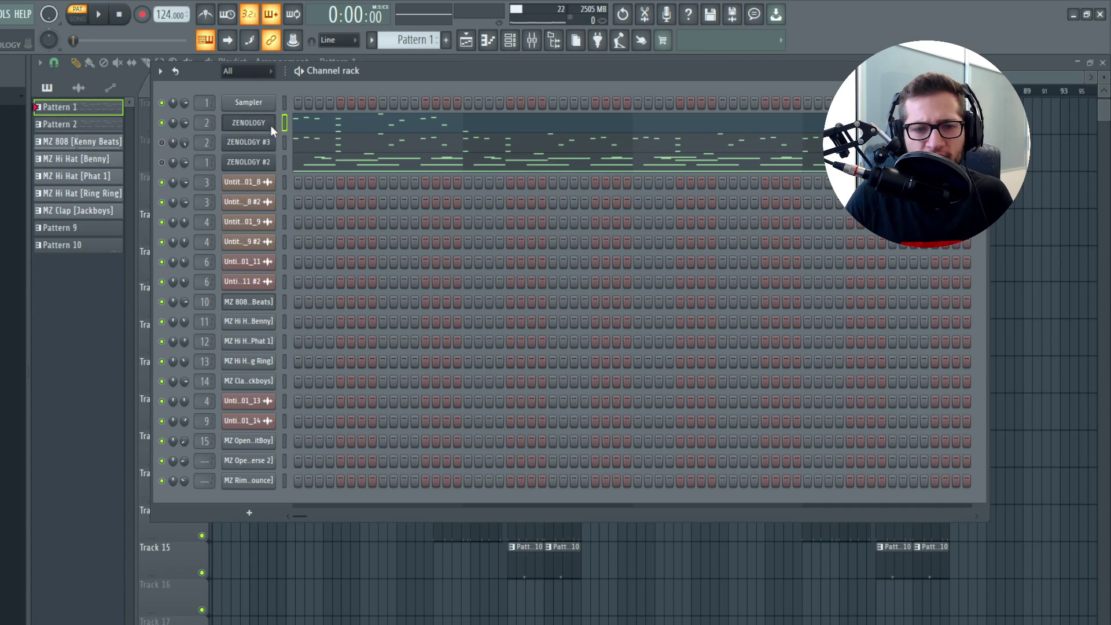
Step: View Pattern 1's ZENOLOGY notes up close in the piano roll and bring up the ZENOLOGY #2 channel's notes
click(287, 125)
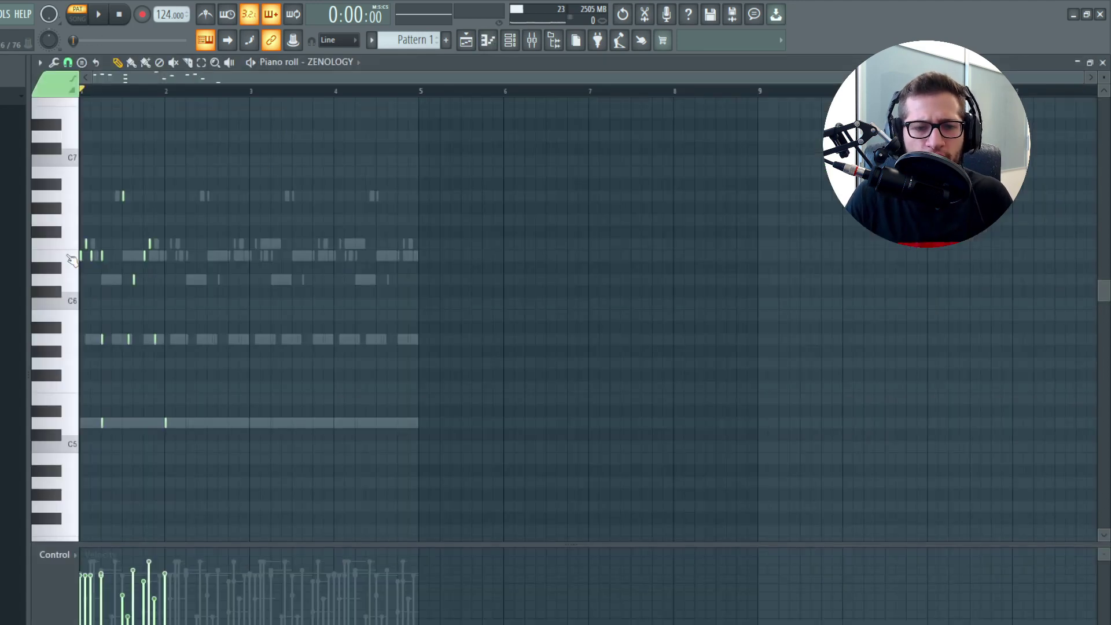
scroll(70, 267, up, 3)
scroll(69, 267, up, 1)
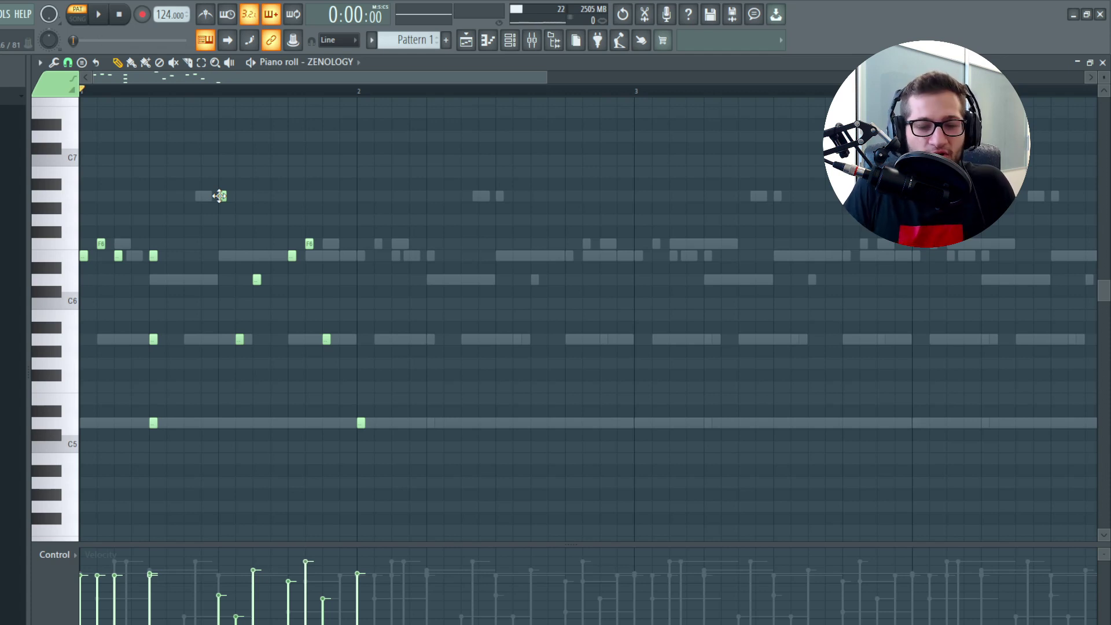
key(F6)
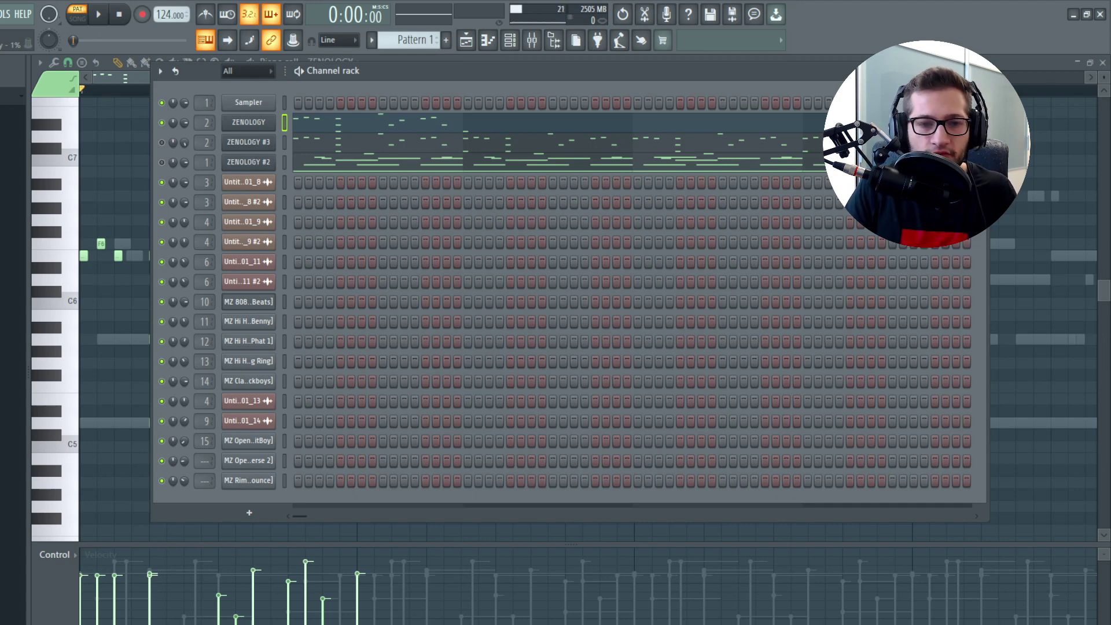
click(284, 162)
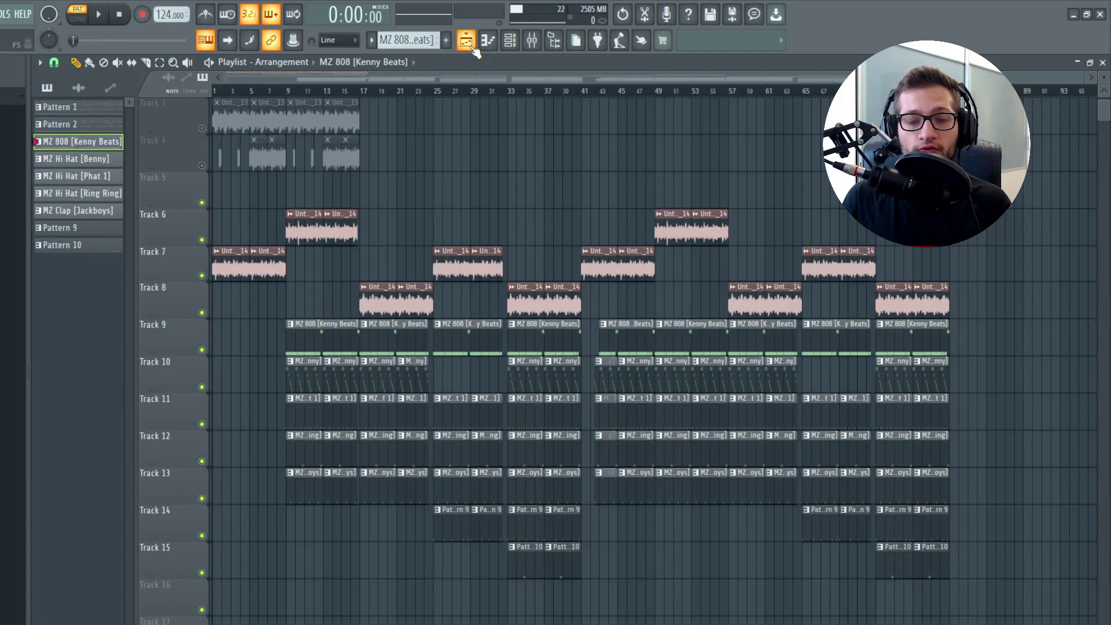
Step: View the MZ 808 [Kenny Beats] pattern's notes in the piano roll and return to the playlist
click(466, 40)
scroll(346, 346, left, 4)
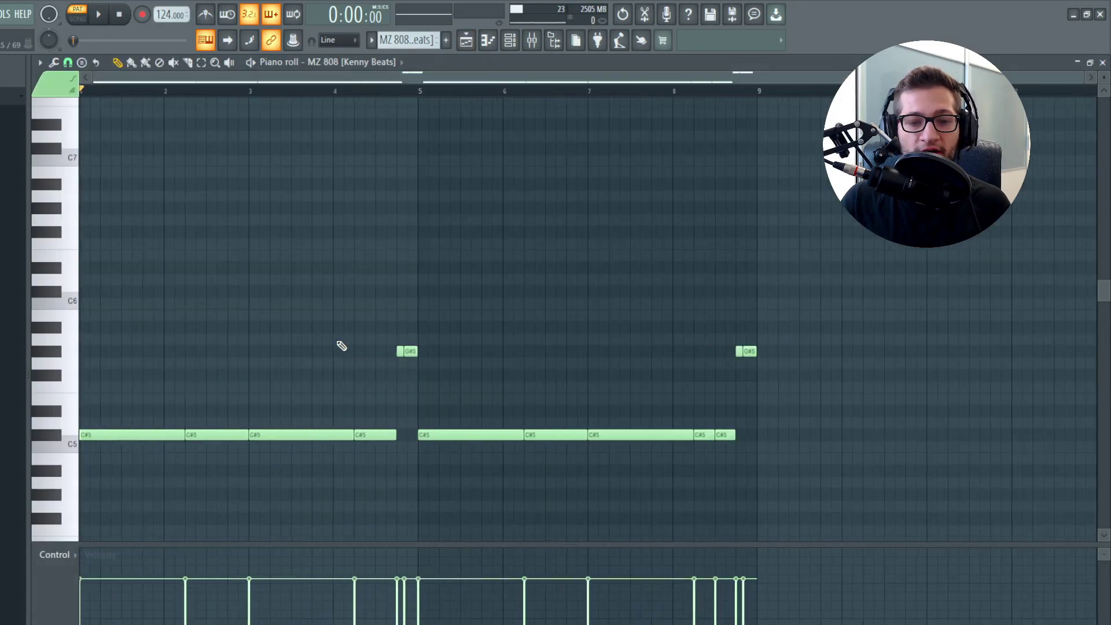
click(467, 40)
Step: Open the channel settings of the second audio clip on Track 7 and look through its sample and miscellaneous settings
double_click(270, 258)
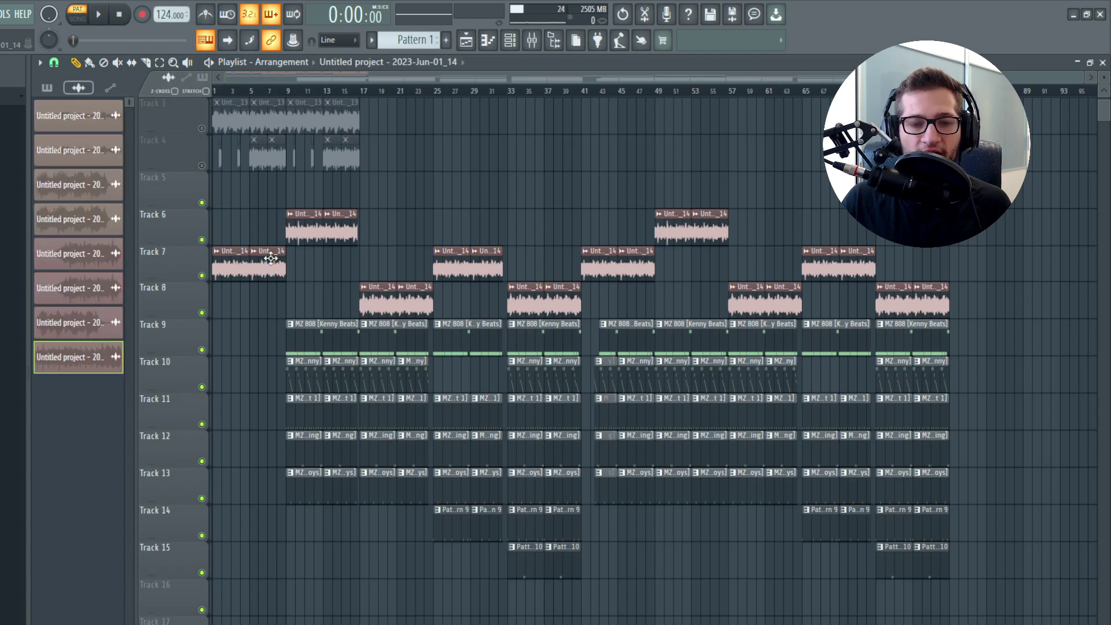
click(509, 40)
click(509, 40)
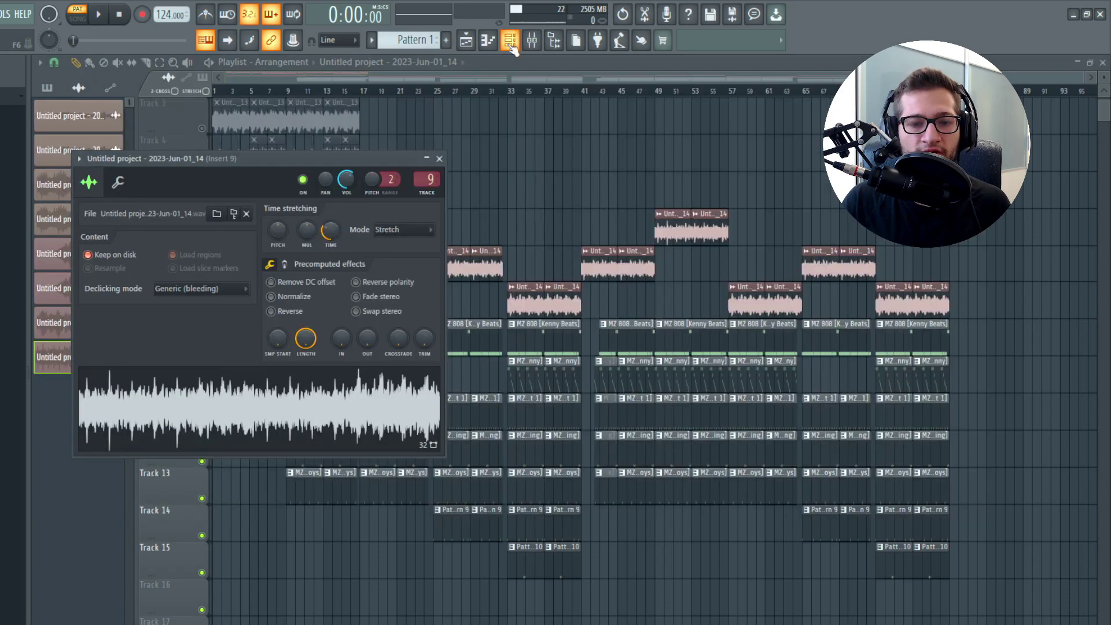
click(118, 182)
click(99, 183)
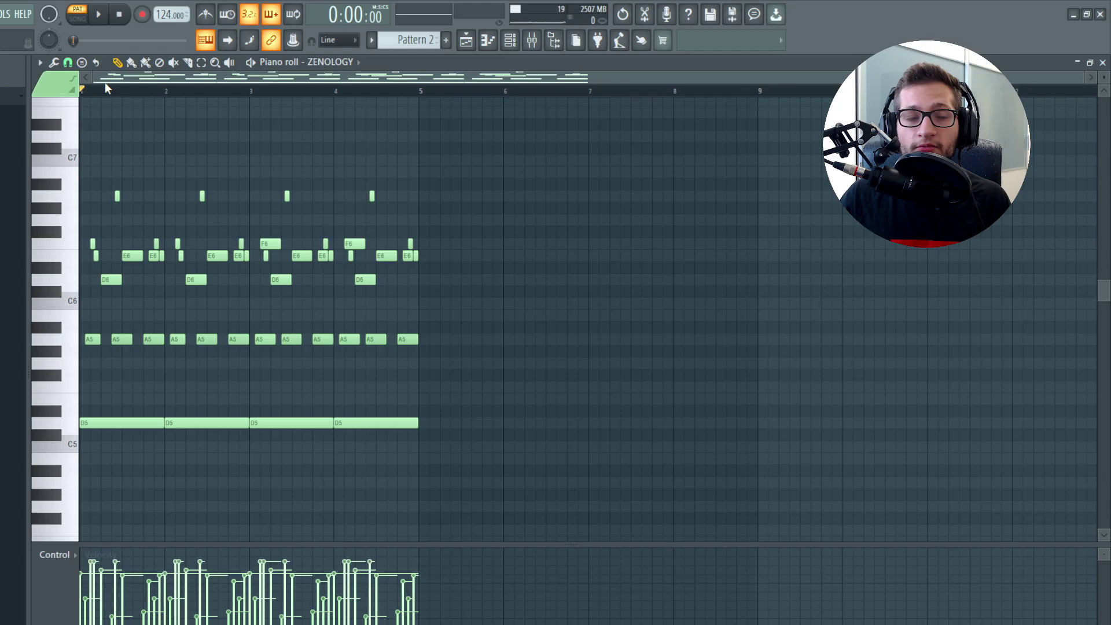
Step: Play Pattern 2's ZENOLOGY melody in the piano roll
scroll(105, 88, up, 3)
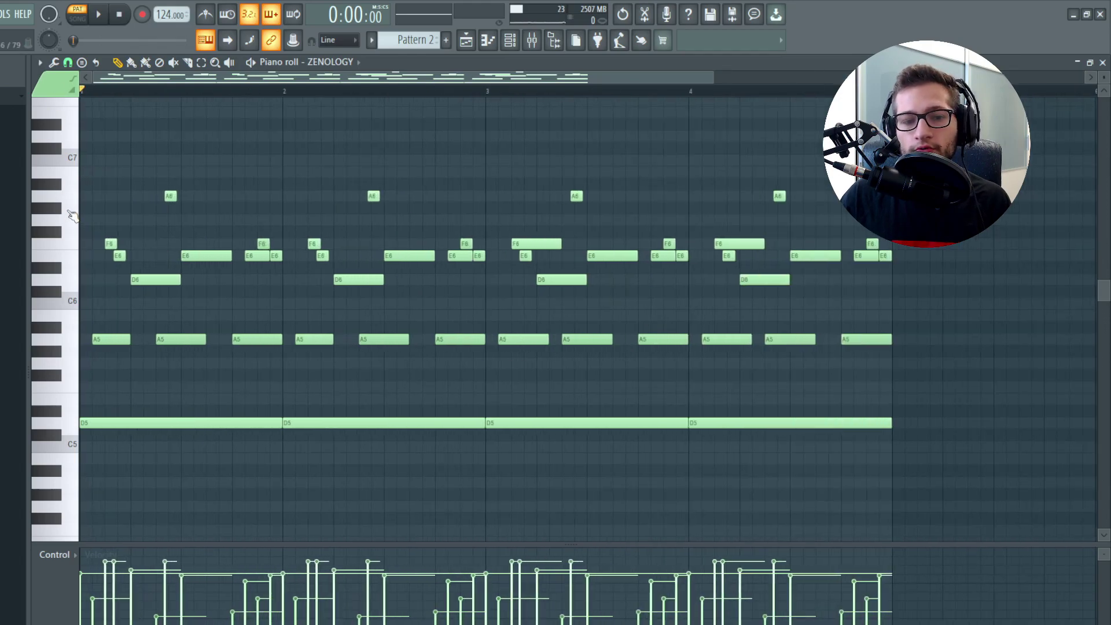
key(space)
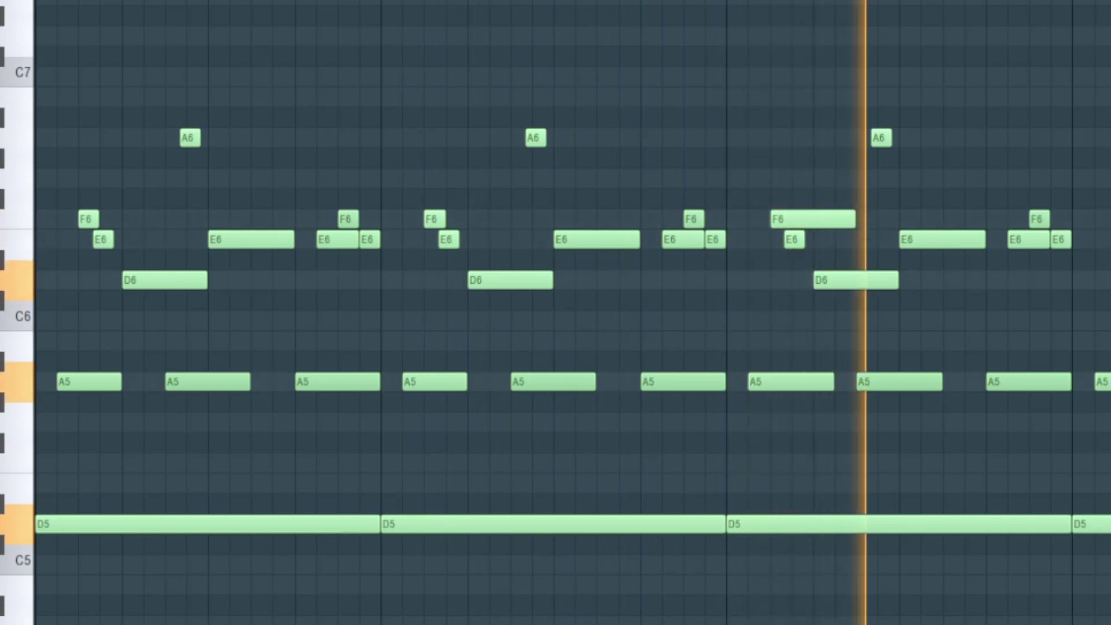
key(space)
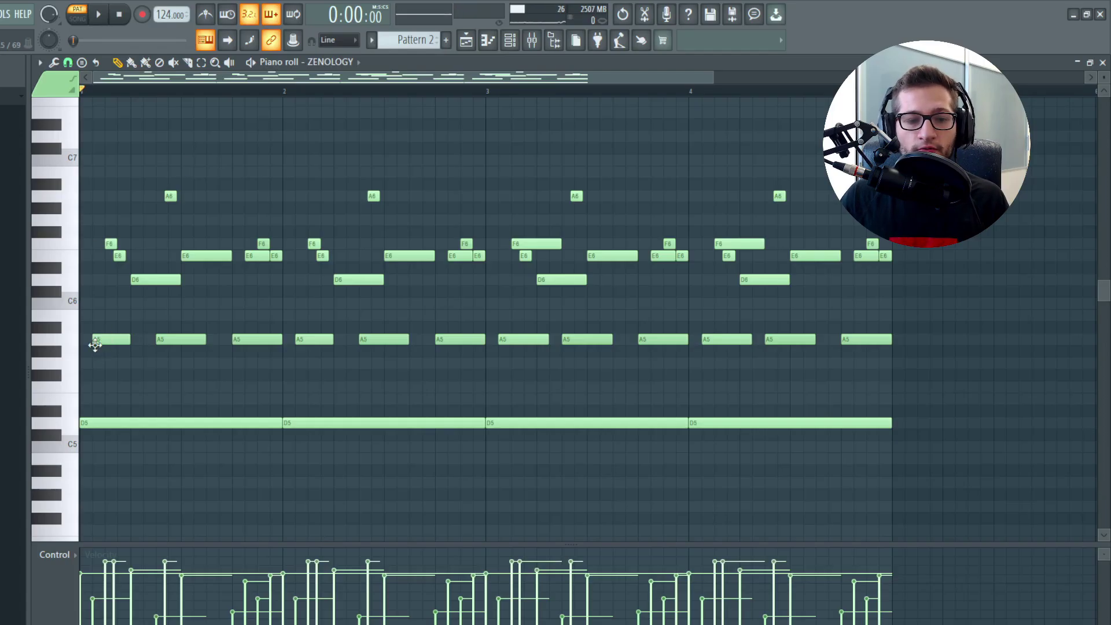
click(163, 340)
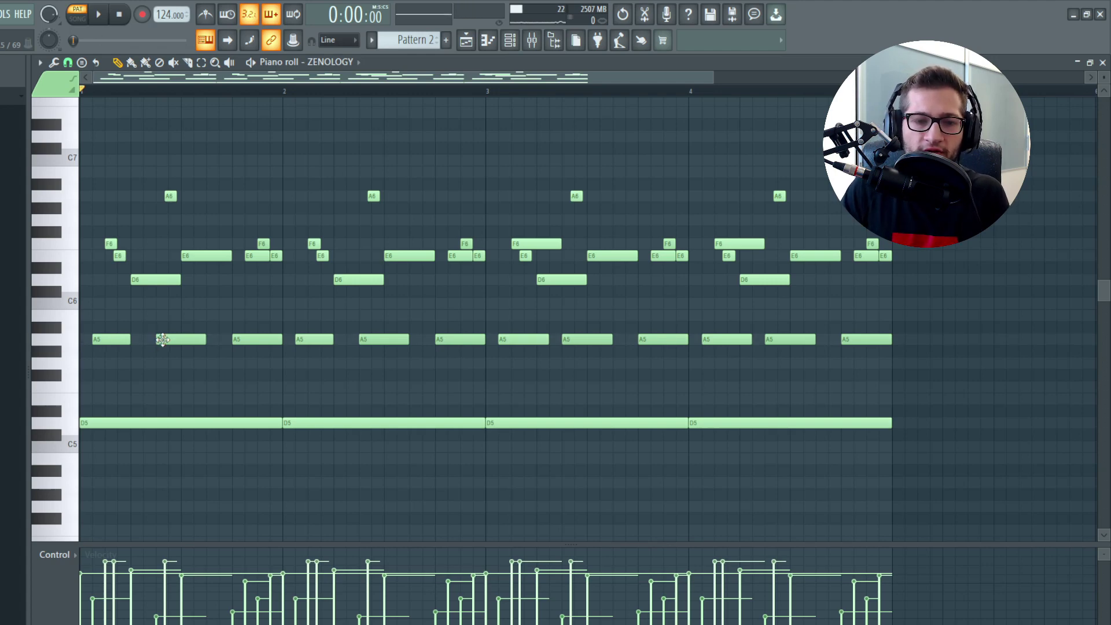
Step: Try deleting all melody notes above C6 in Pattern 2 and play the remaining A5 and D5 notes
drag(921, 166, 100, 289)
key(Delete)
key(space)
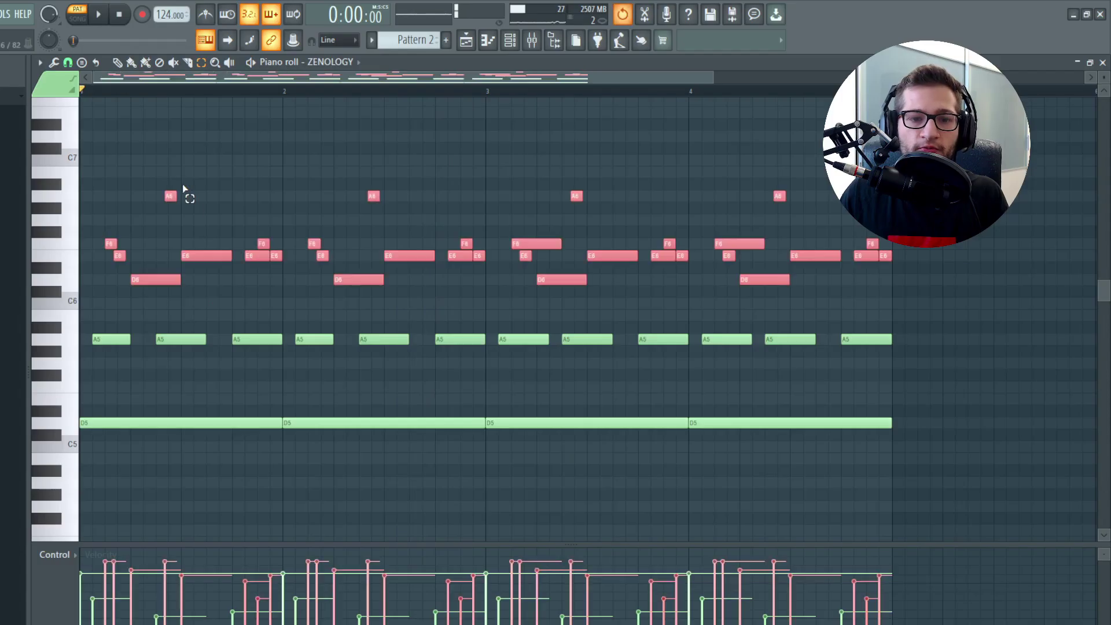
Step: Select the single A6 note in the first bar of Pattern 2
drag(128, 178, 267, 213)
scroll(171, 196, up, 2)
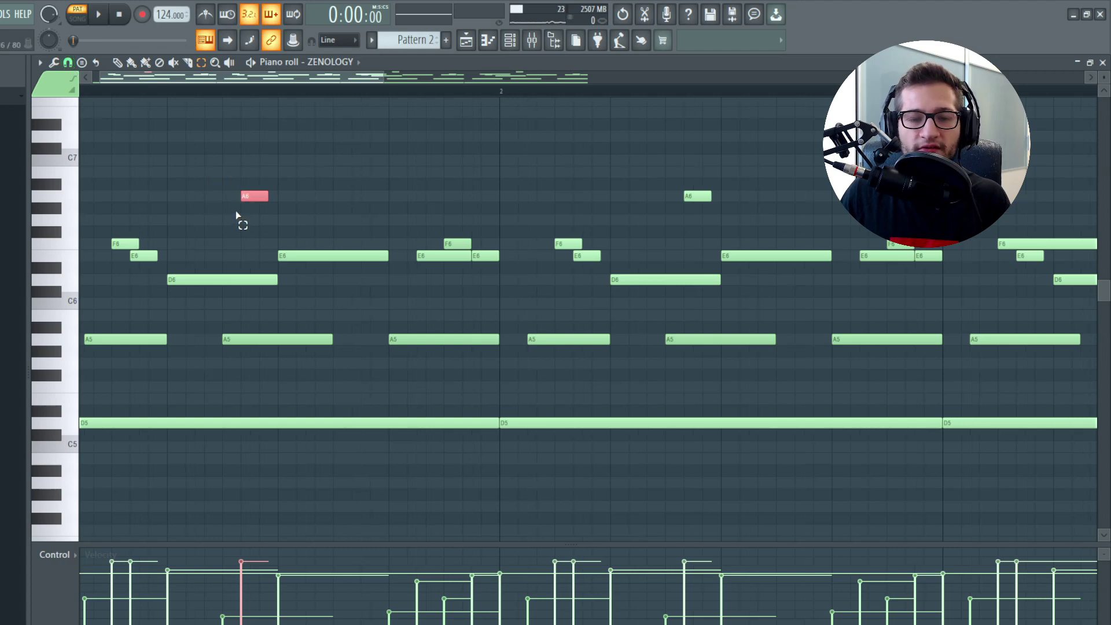
drag(214, 168, 281, 227)
drag(243, 178, 262, 205)
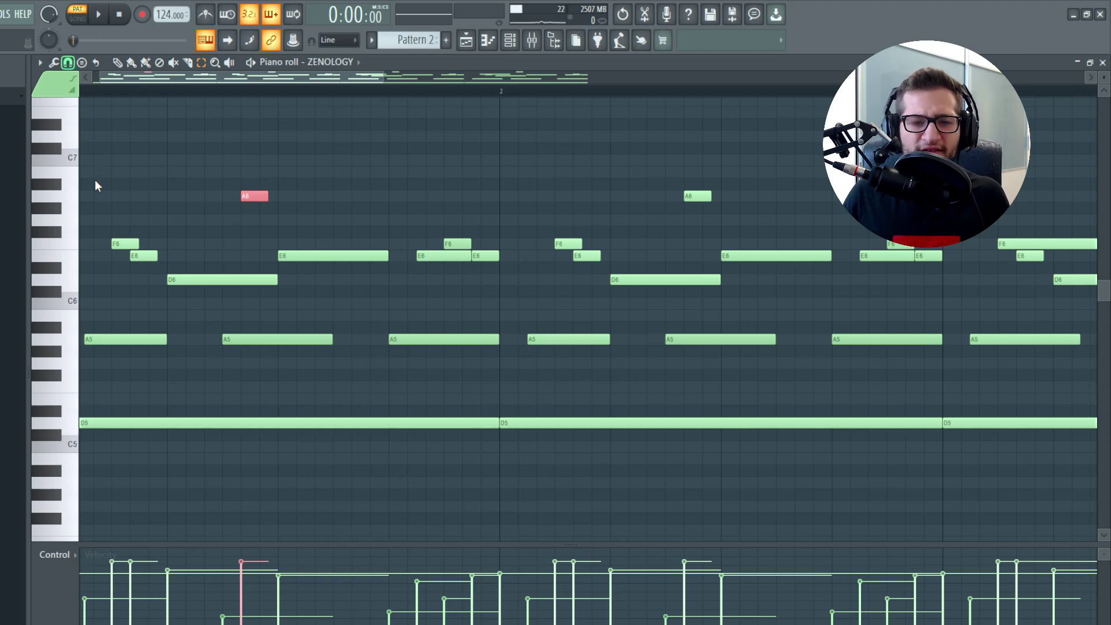
Step: Try the first bar's D6, E6 and F6 melody notes in another octave and return them
scroll(96, 185, down, 3)
mouse_move(118, 228)
mouse_down()
mouse_move(257, 298)
mouse_move(305, 288)
mouse_move(113, 239)
mouse_up()
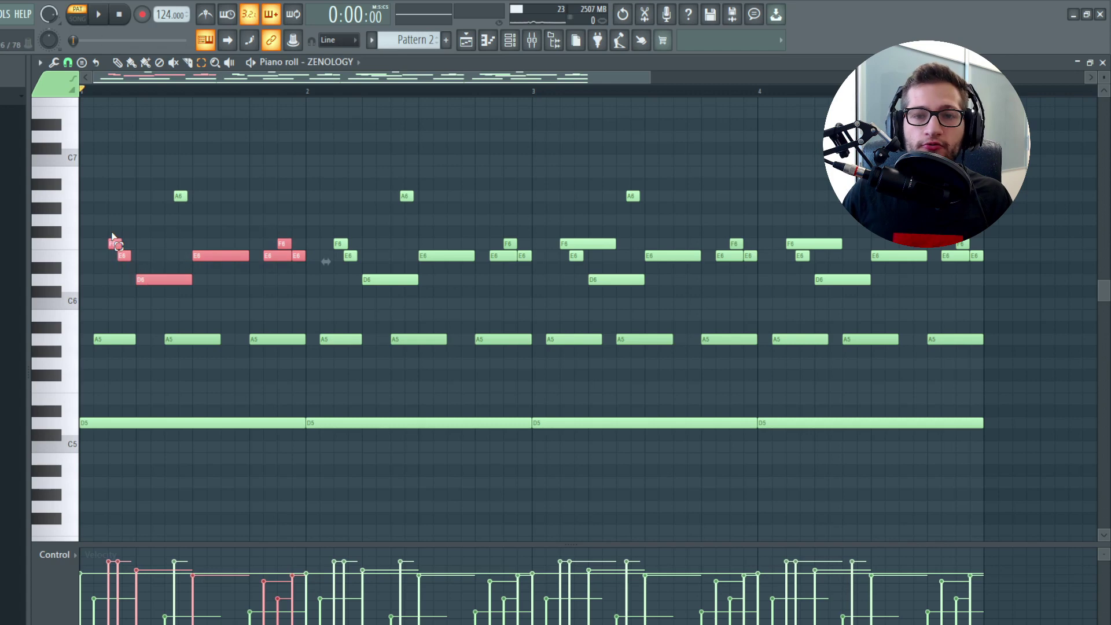
key(ctrl+Down)
key(ctrl+Up)
key(ctrl+Down)
key(ctrl+Up)
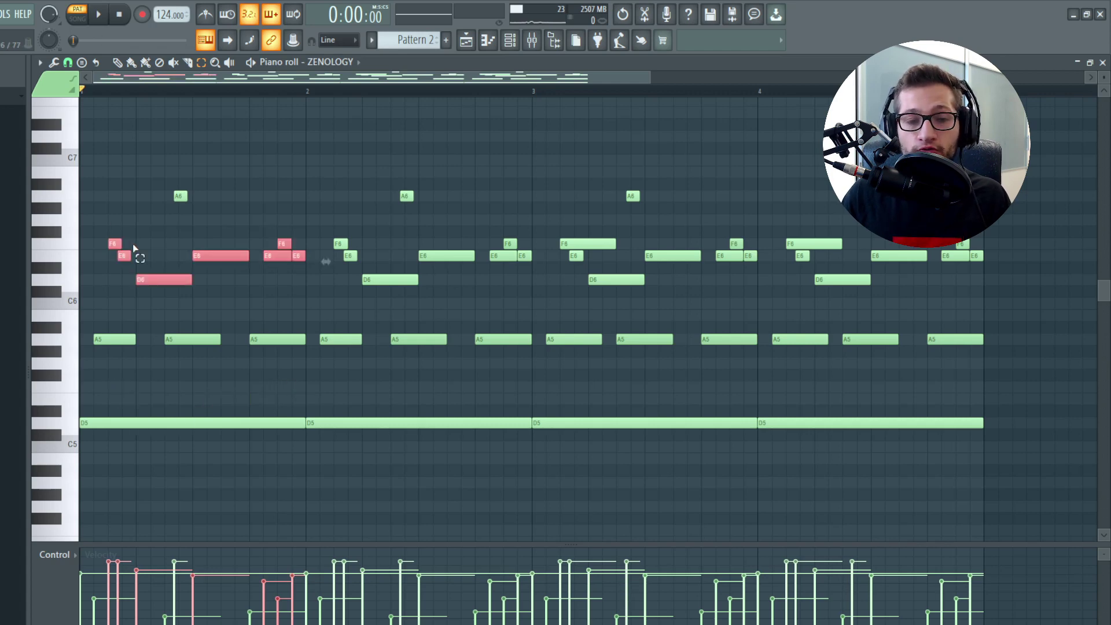
Step: Select the F6, E6 and D6 notes at the start of the first bar and play the pattern
drag(135, 239, 137, 293)
key(space)
click(143, 293)
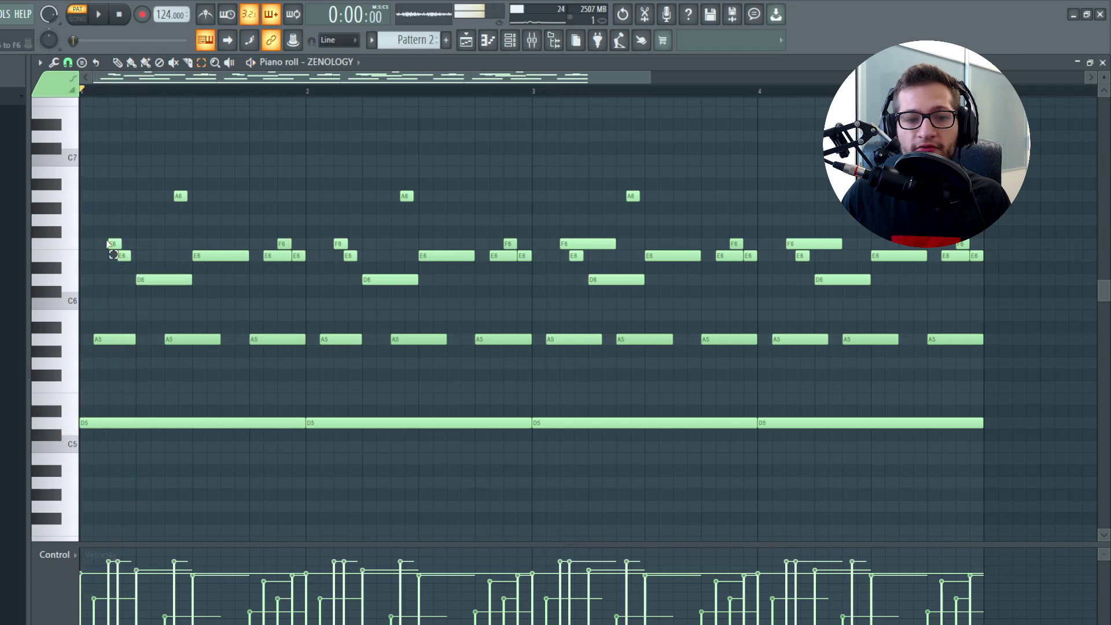
key(space)
Step: Try raising the first bar's long E6 note to F6 and play the result
click(180, 195)
drag(191, 240, 217, 274)
click(180, 195)
drag(200, 237, 211, 268)
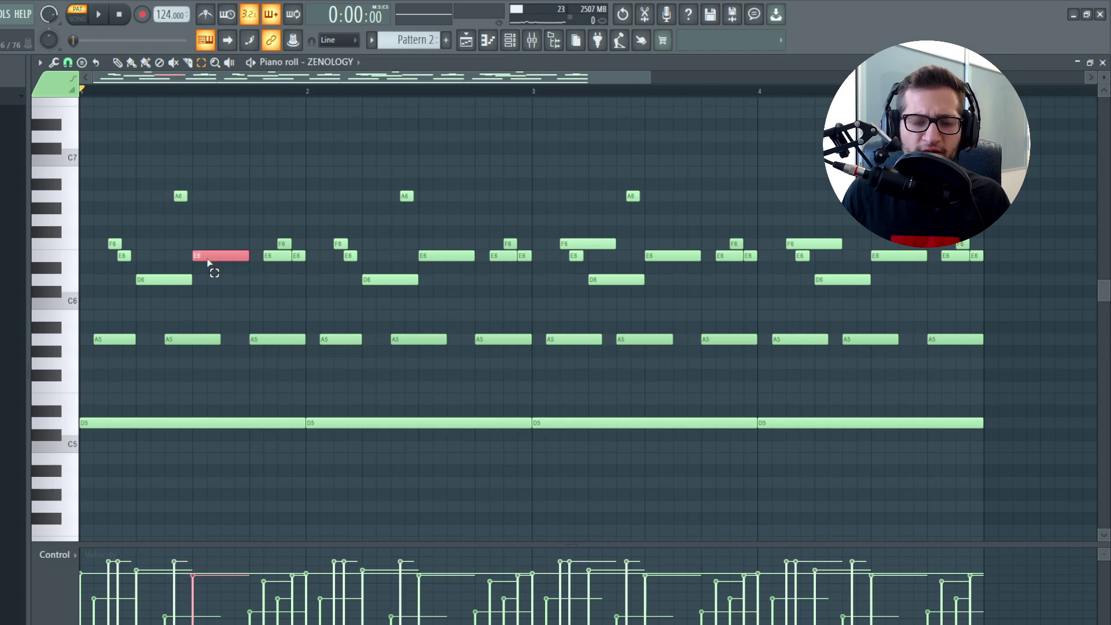
key(shift+Up)
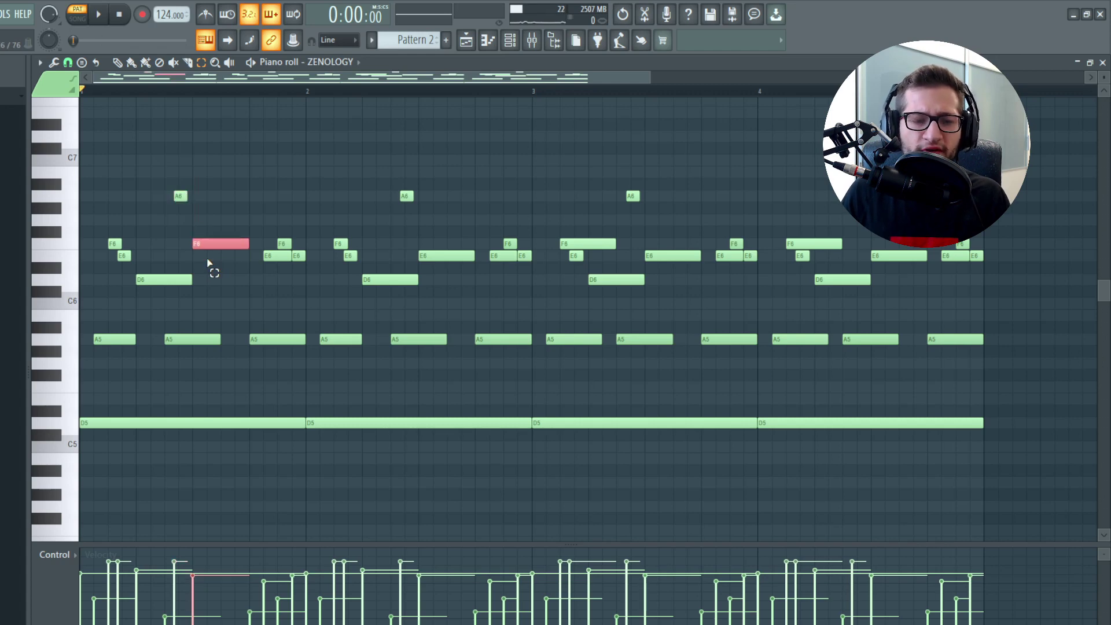
key(space)
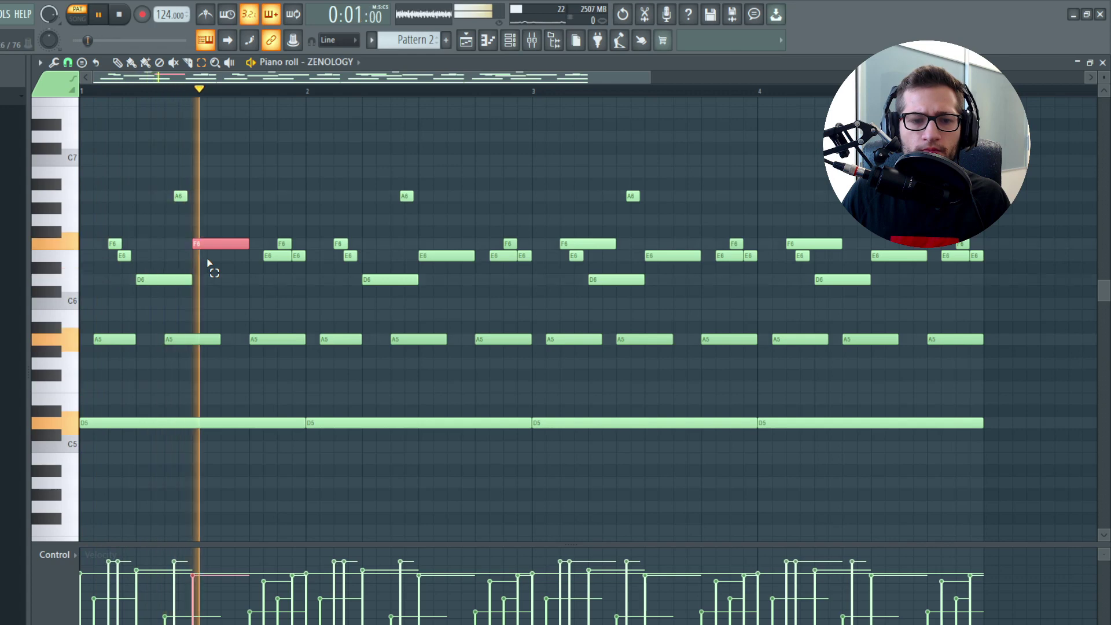
key(space)
Step: Try lowering the selected long note in the first bar to D6 and play the result
key(shift+Down)
key(shift+Down)
key(shift+Down)
key(space)
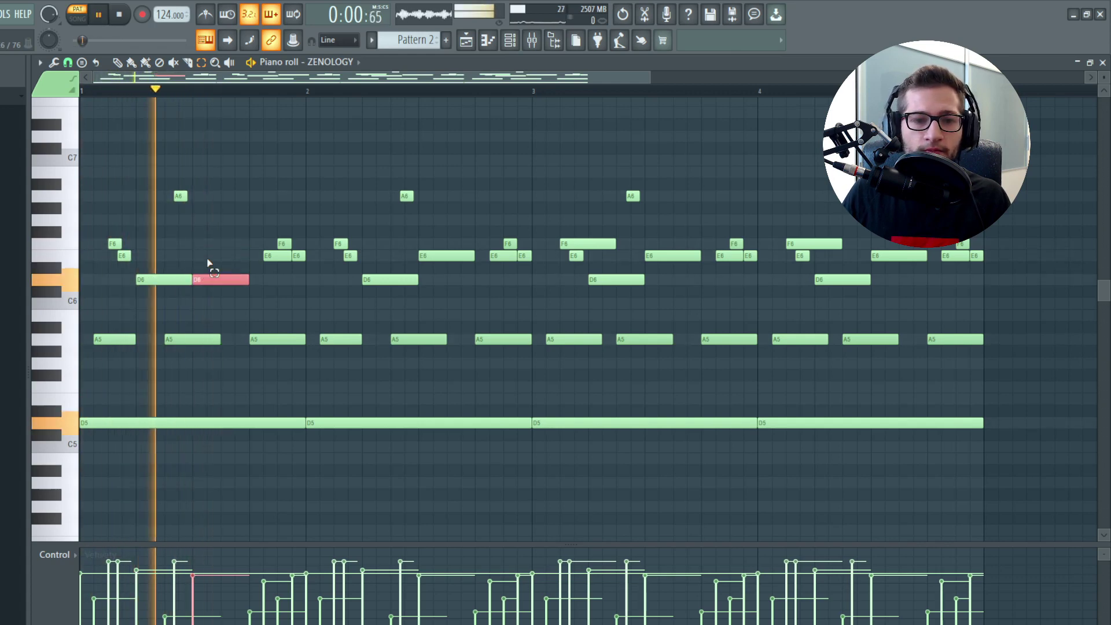
key(space)
Step: Move the selected long note in the first bar back up to E6 and play it
key(shift+Up)
key(shift+Up)
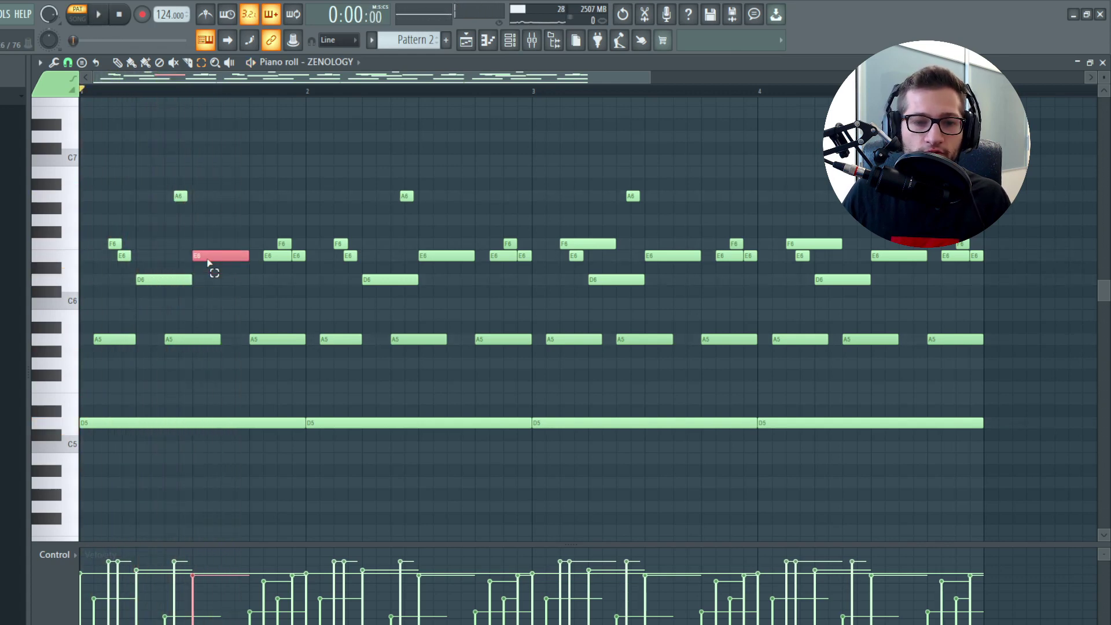
key(space)
key(space)
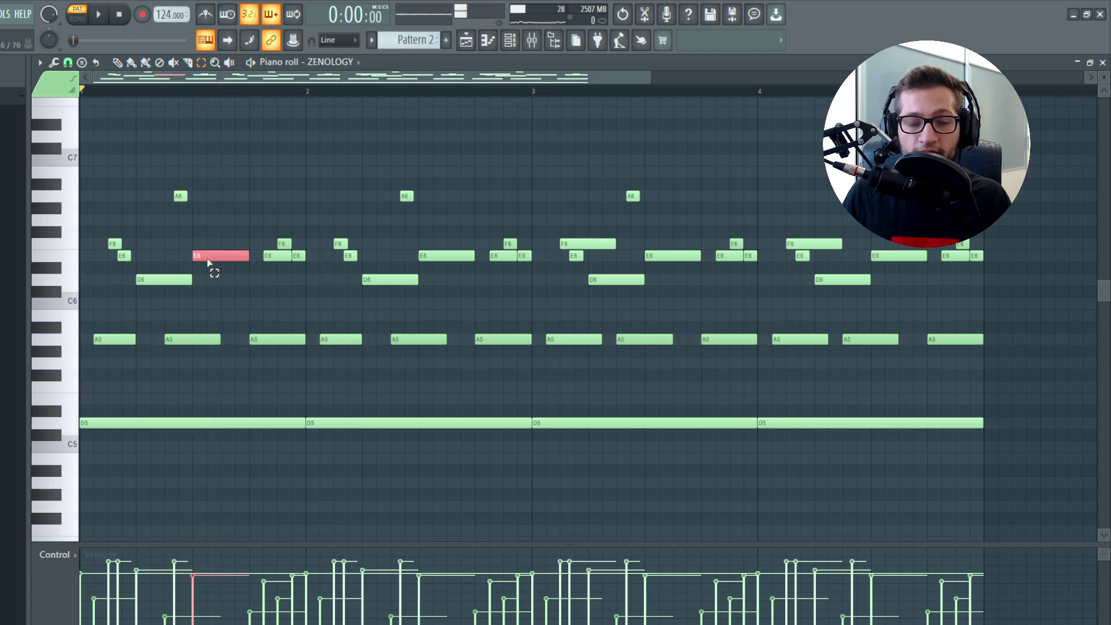
Step: Play the first bar again and select its closing group of E6, F6 and E6 notes
key(space)
click(252, 278)
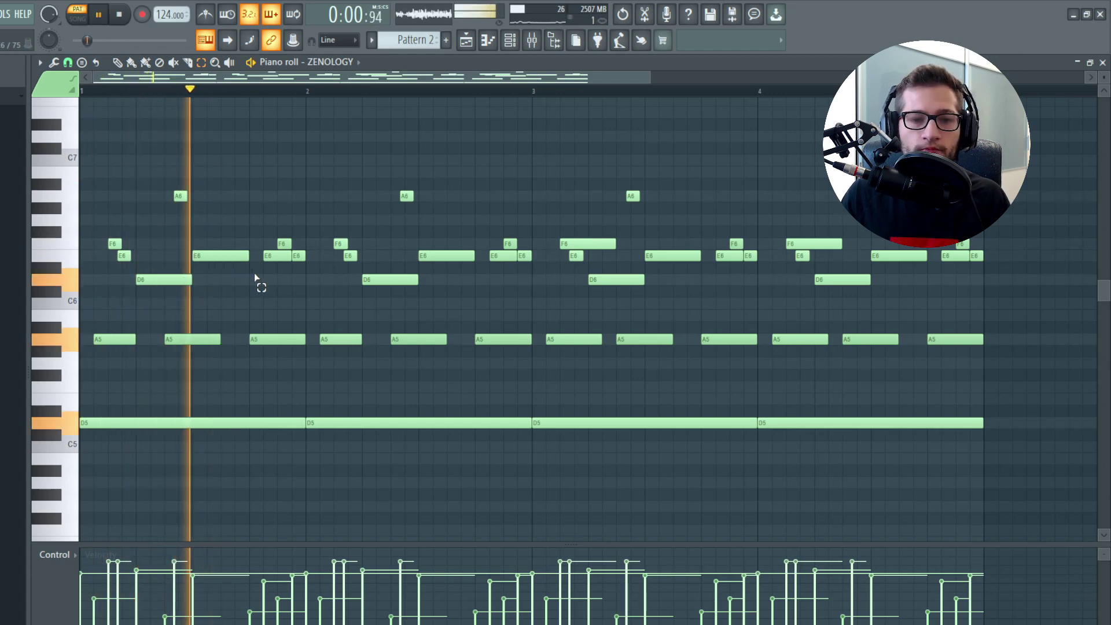
key(space)
drag(260, 232, 303, 279)
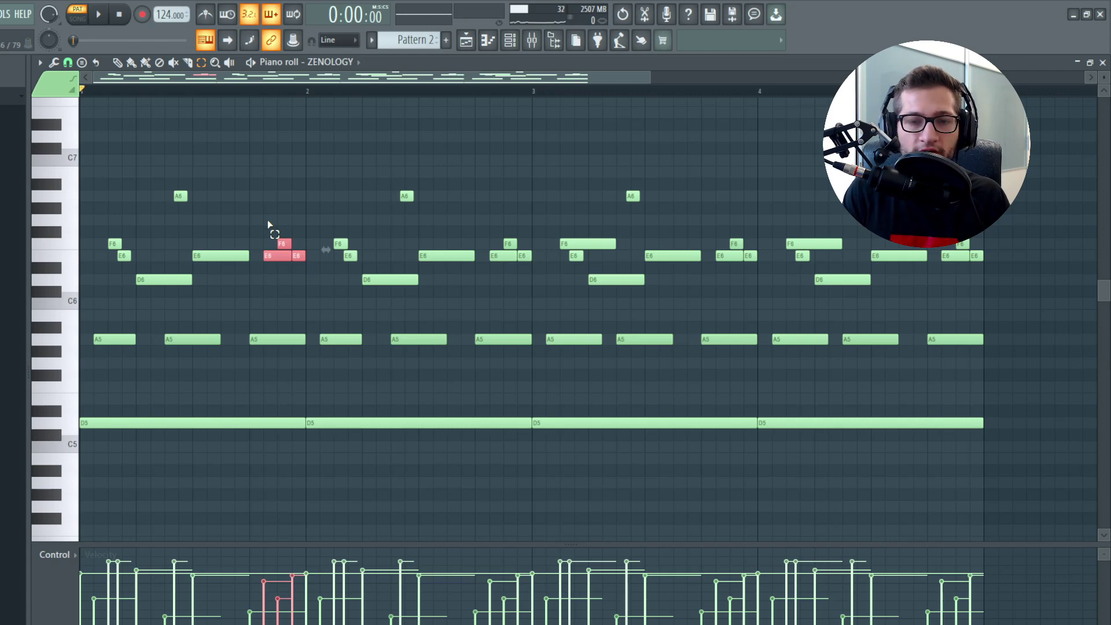
click(312, 293)
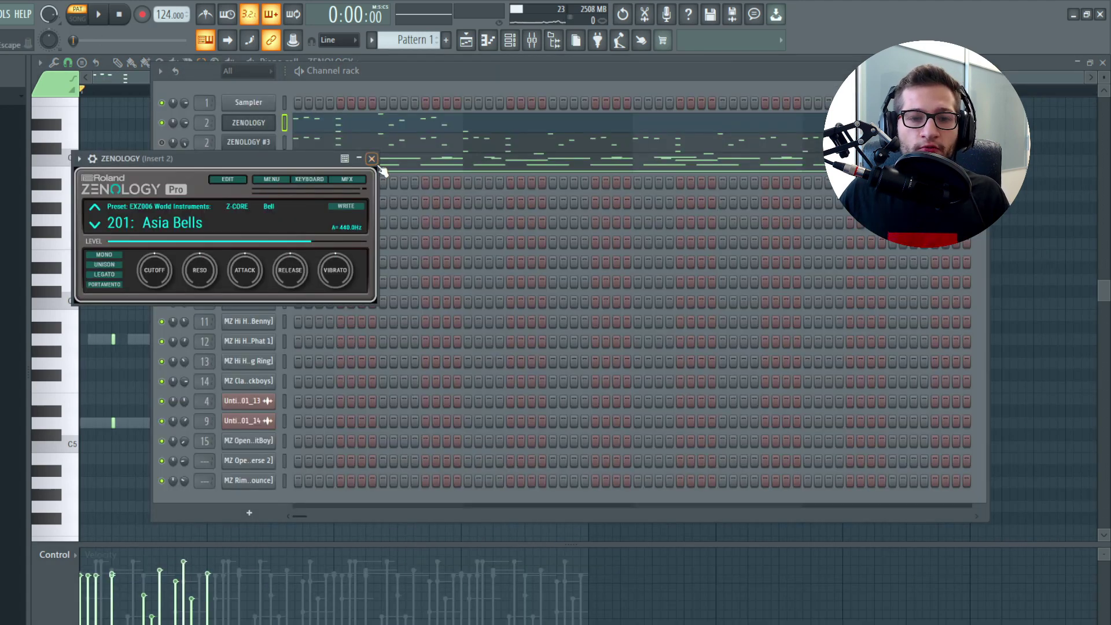
Step: Close the ZENOLOGY instrument and try flipping all ZENOLOGY notes of Pattern 1 horizontally in the piano roll
click(371, 158)
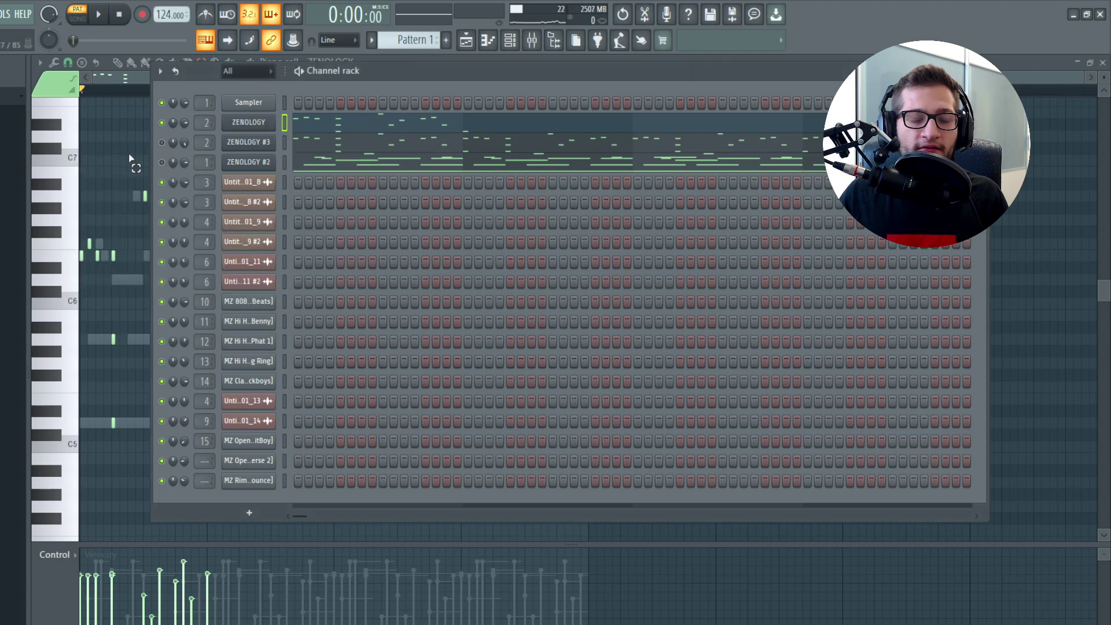
drag(89, 166, 122, 379)
drag(516, 120, 79, 451)
ctrl+click(146, 471)
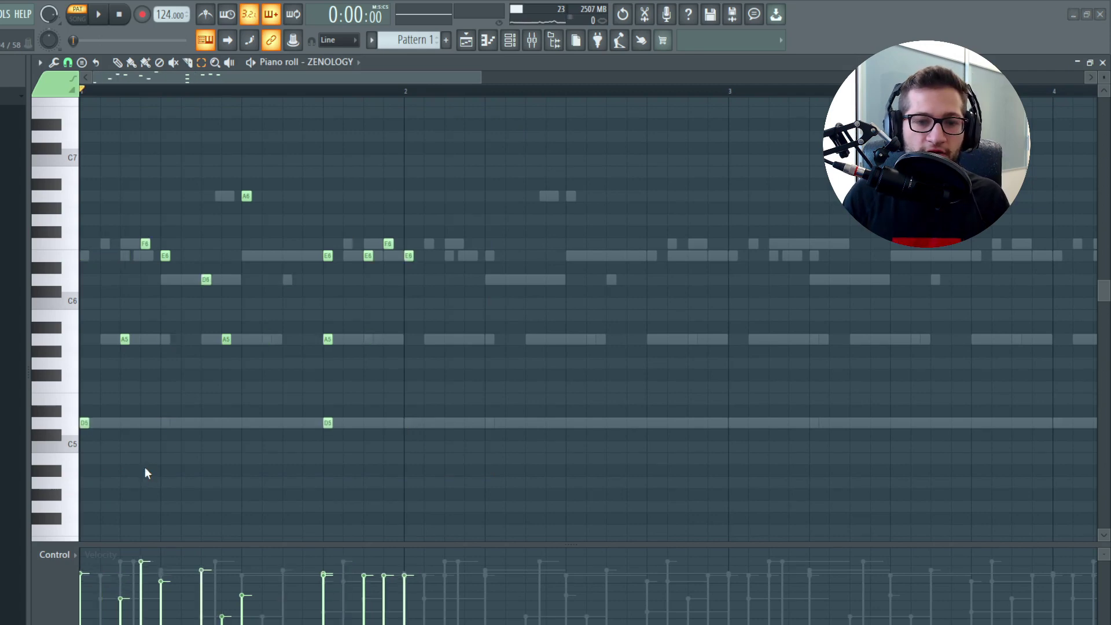
Step: Mute the ZENOLOGY channel and enable the ZENOLOGY #3 and ZENOLOGY #2 channels in the channel rack
click(509, 41)
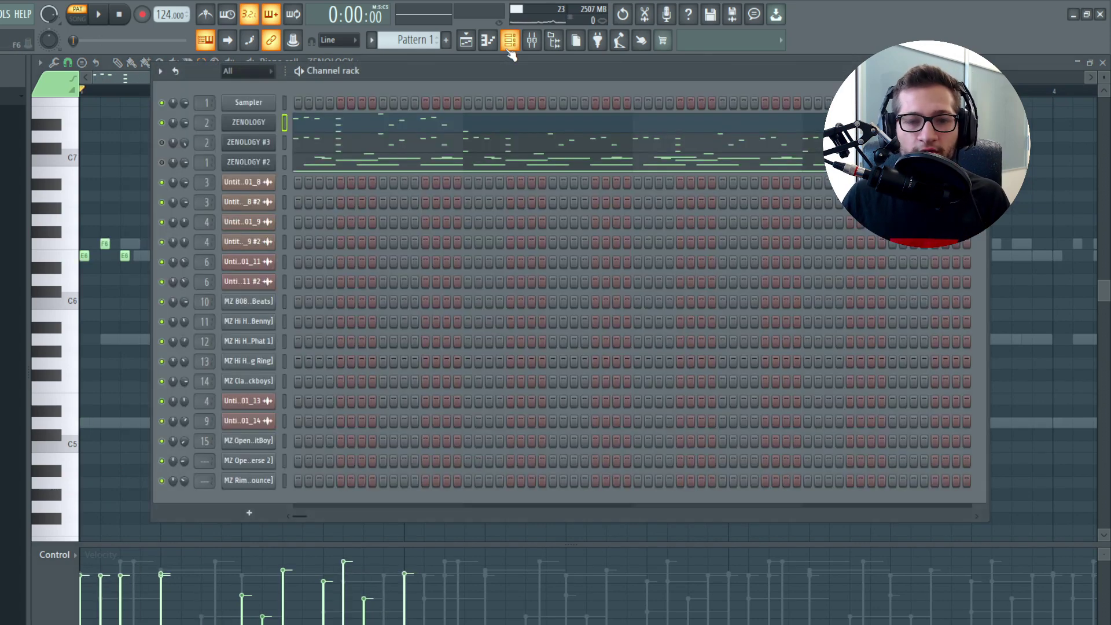
click(162, 122)
click(162, 142)
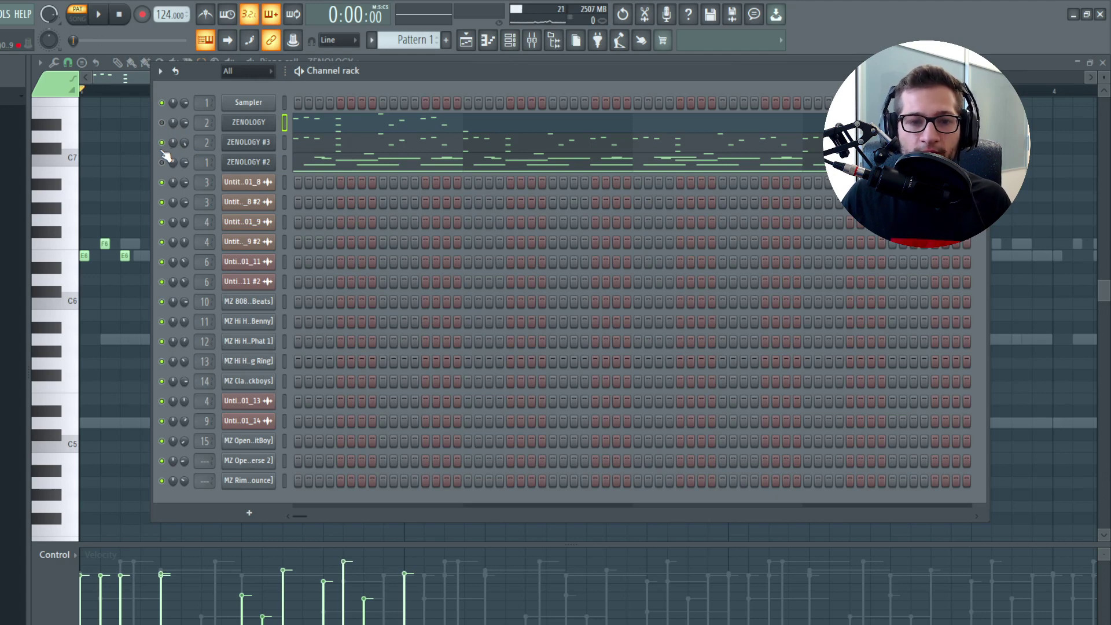
click(162, 162)
Step: Open ZENOLOGY #2's instrument and notes, play the notes and bring up the mixer
click(255, 164)
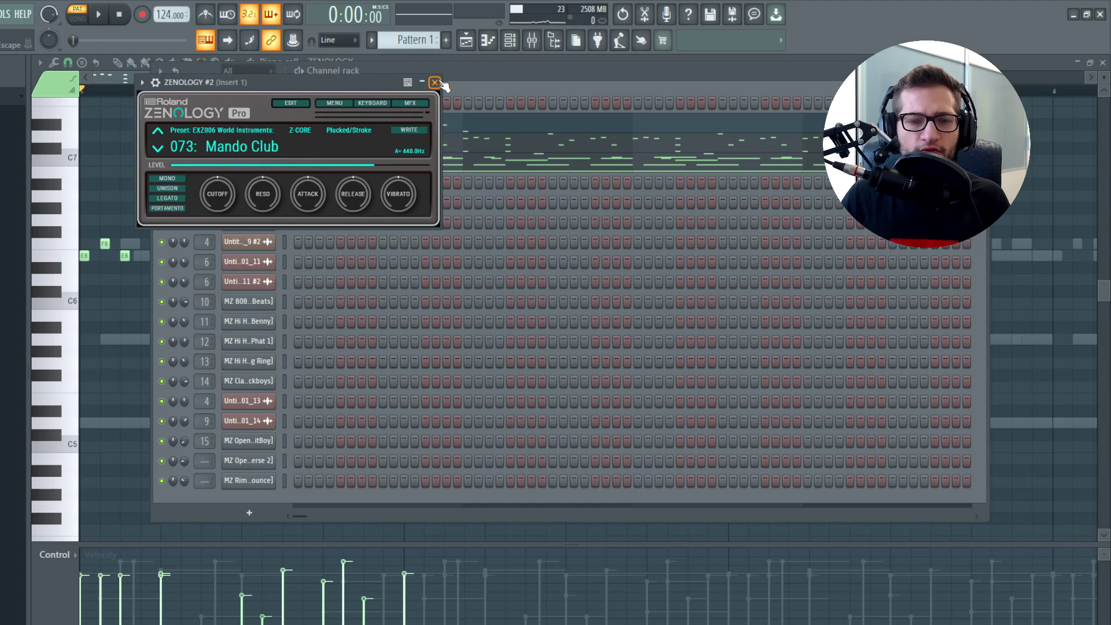
click(253, 163)
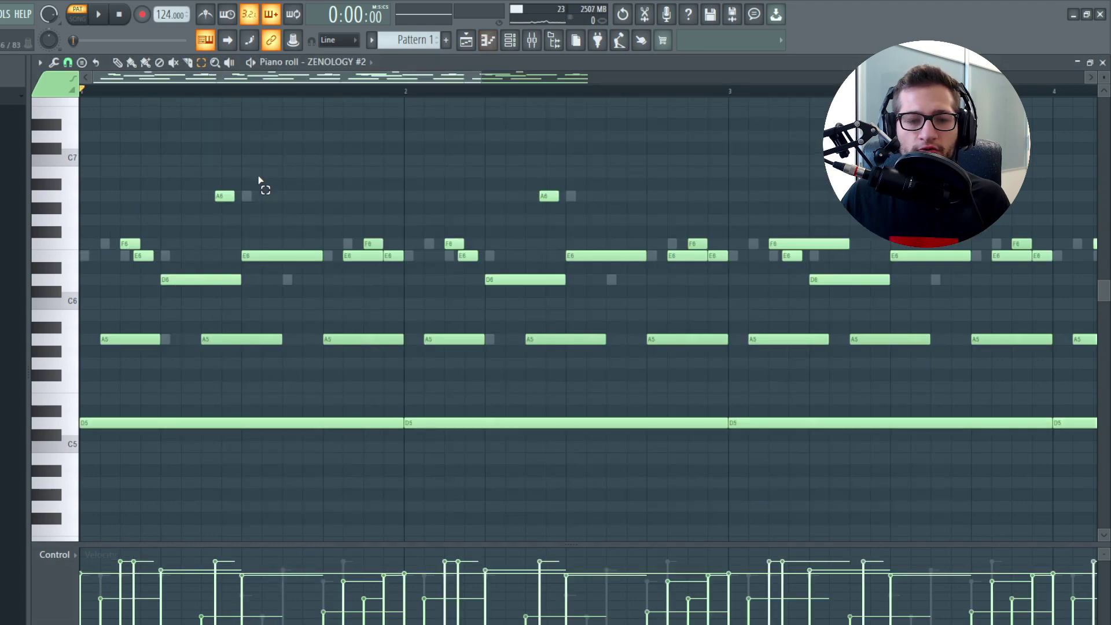
key(space)
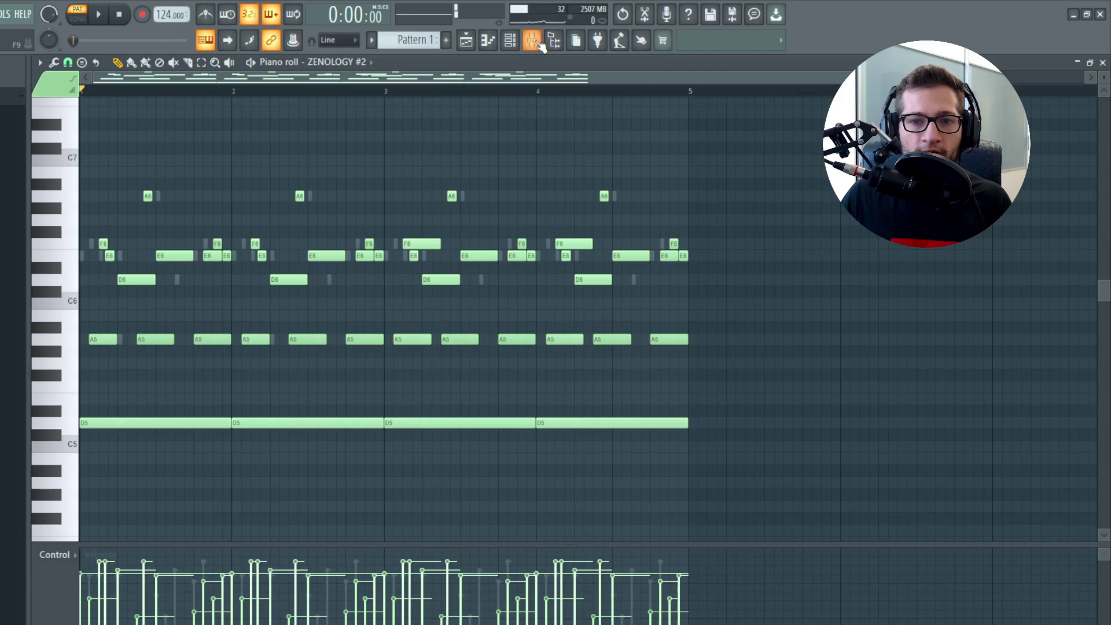
key(F9)
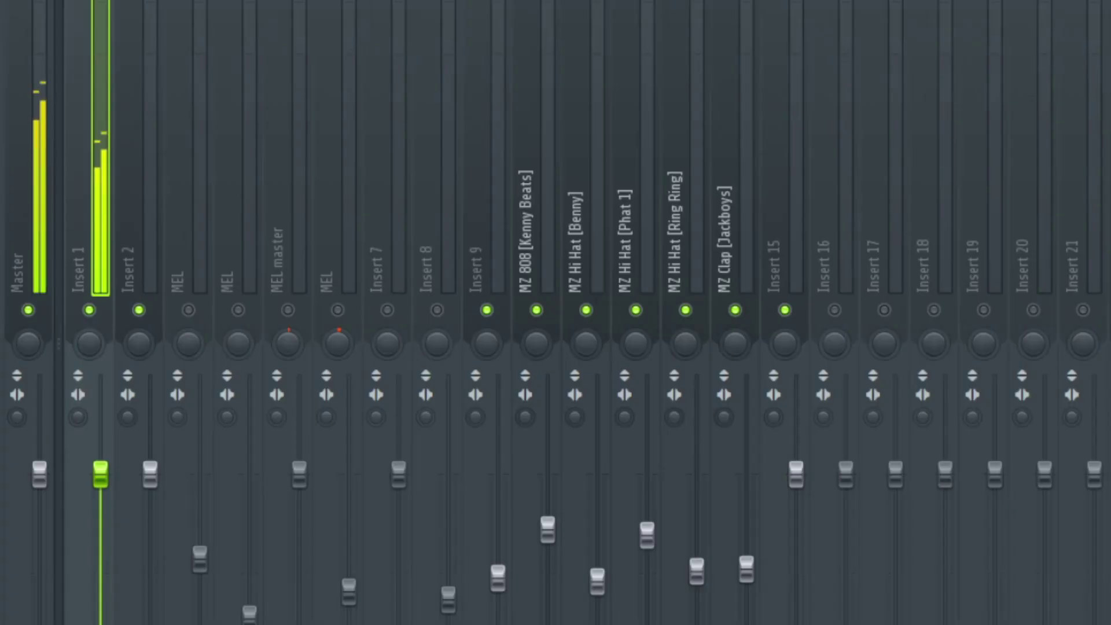
Step: Examine the HalfTime effect on Insert 1, close it and bring up the channel rack
click(995, 104)
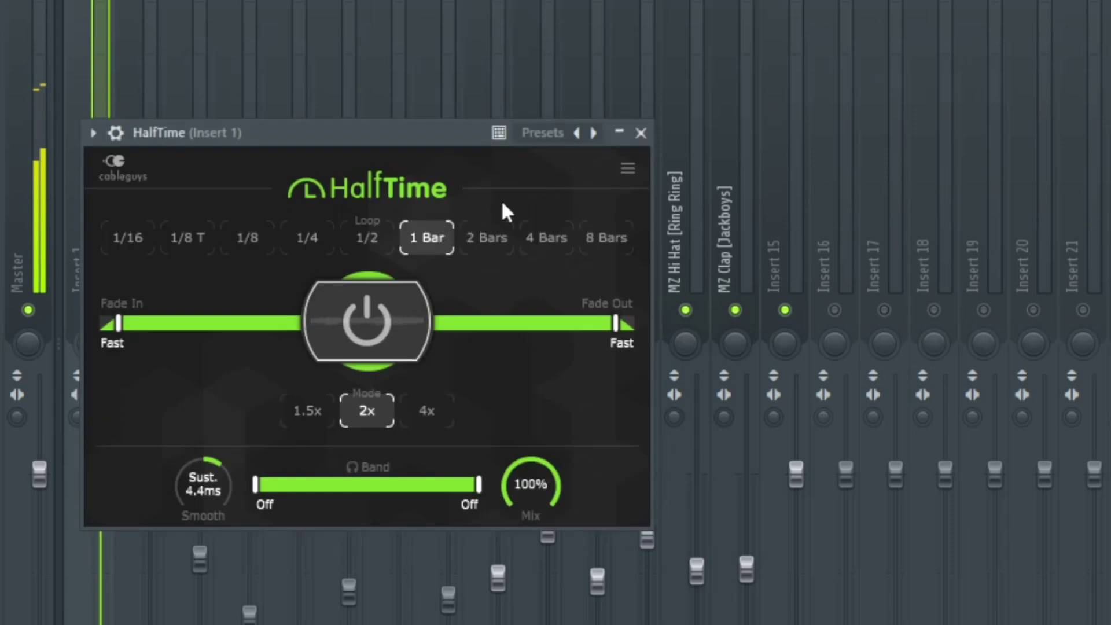
click(641, 132)
click(509, 40)
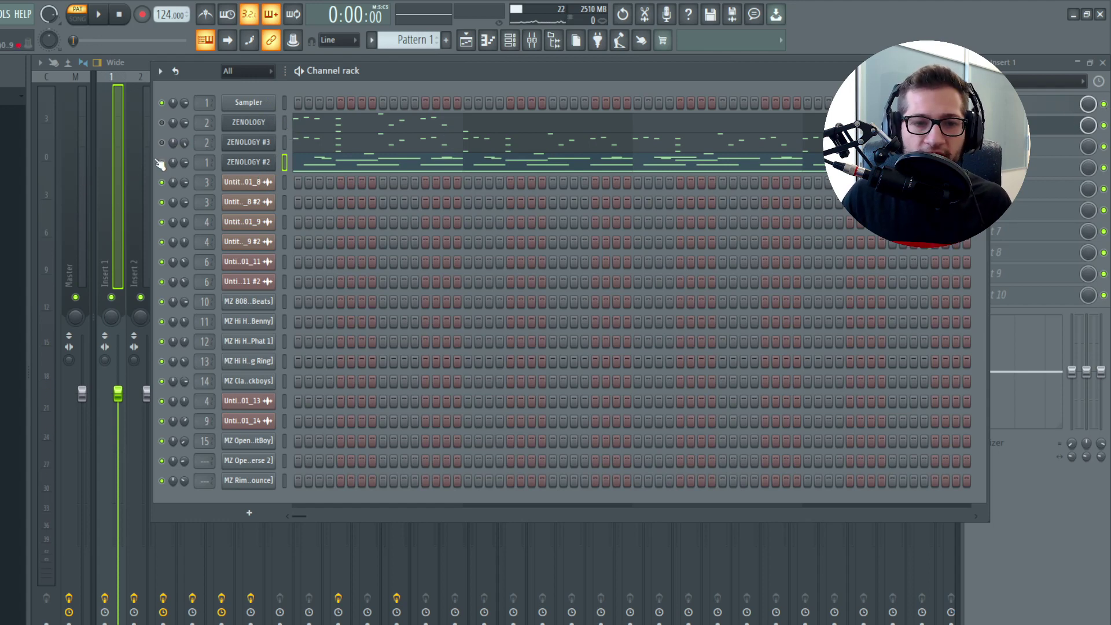
Step: Open the ZENOLOGY #3 instrument with its LostInMists preset and listen to the layer on Insert 2
click(253, 144)
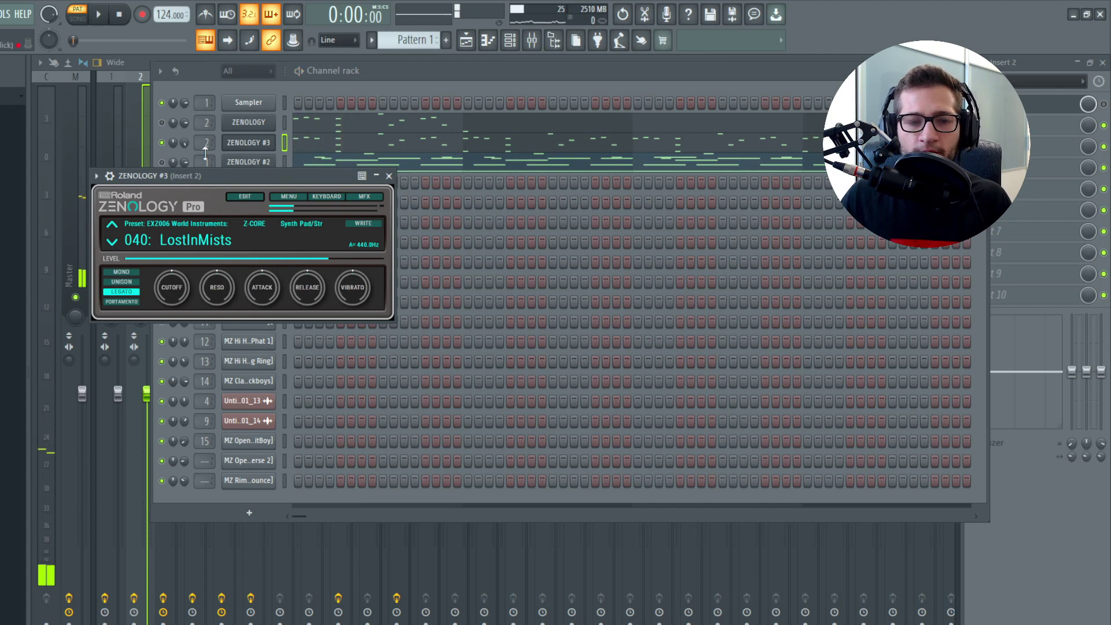
click(134, 146)
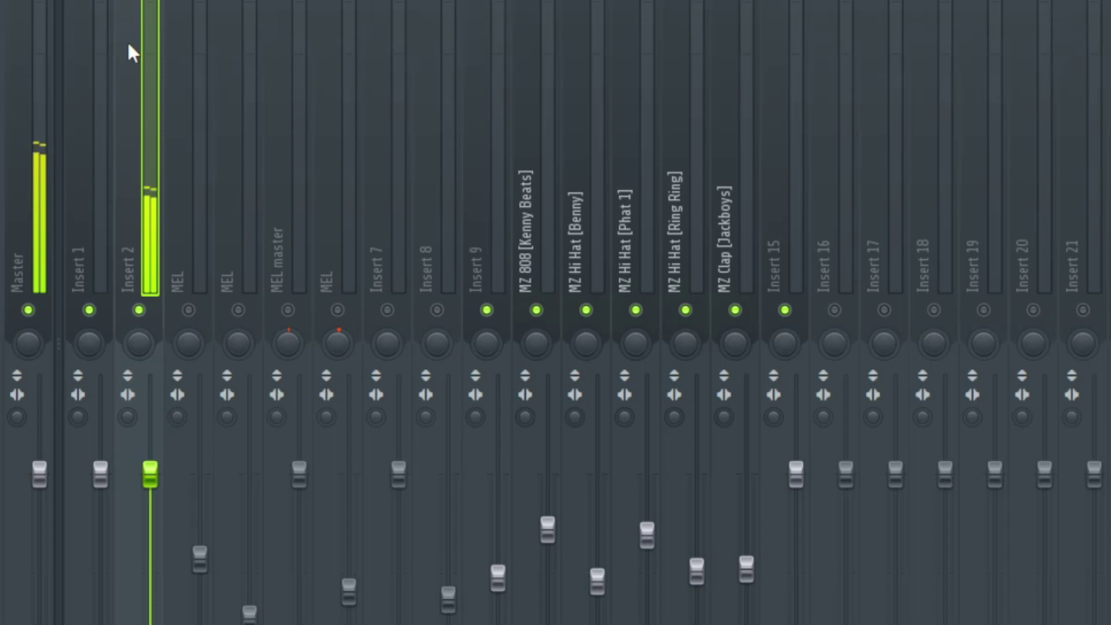
key(Left)
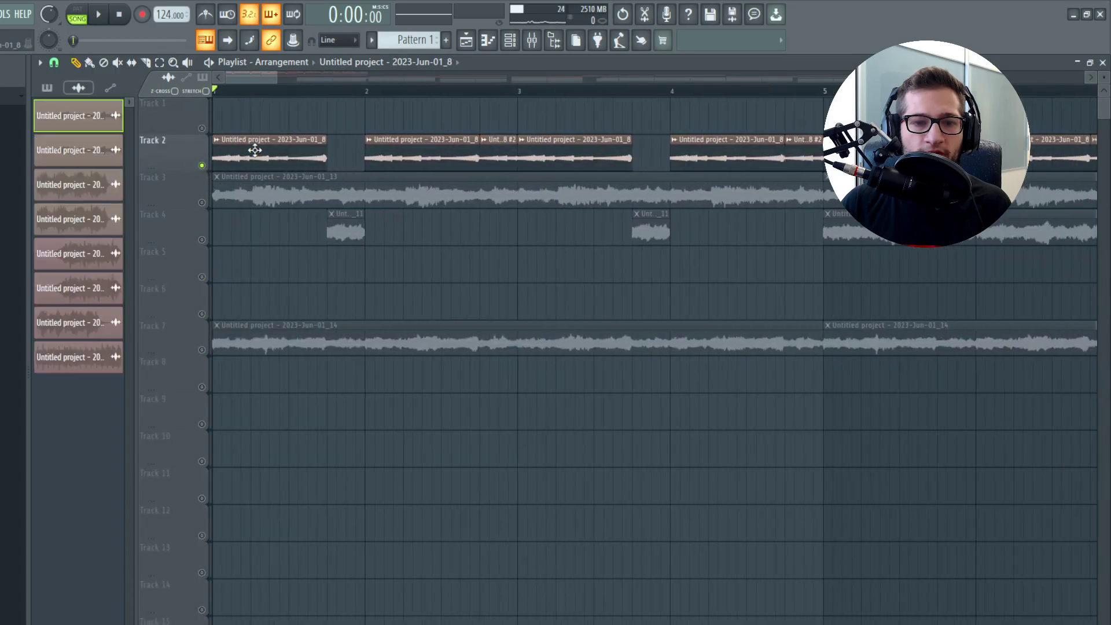
Step: Find the mixer insert of the first Track 2 audio clip, select the MEL master insert and return to the playlist for playback
double_click(254, 150)
click(532, 40)
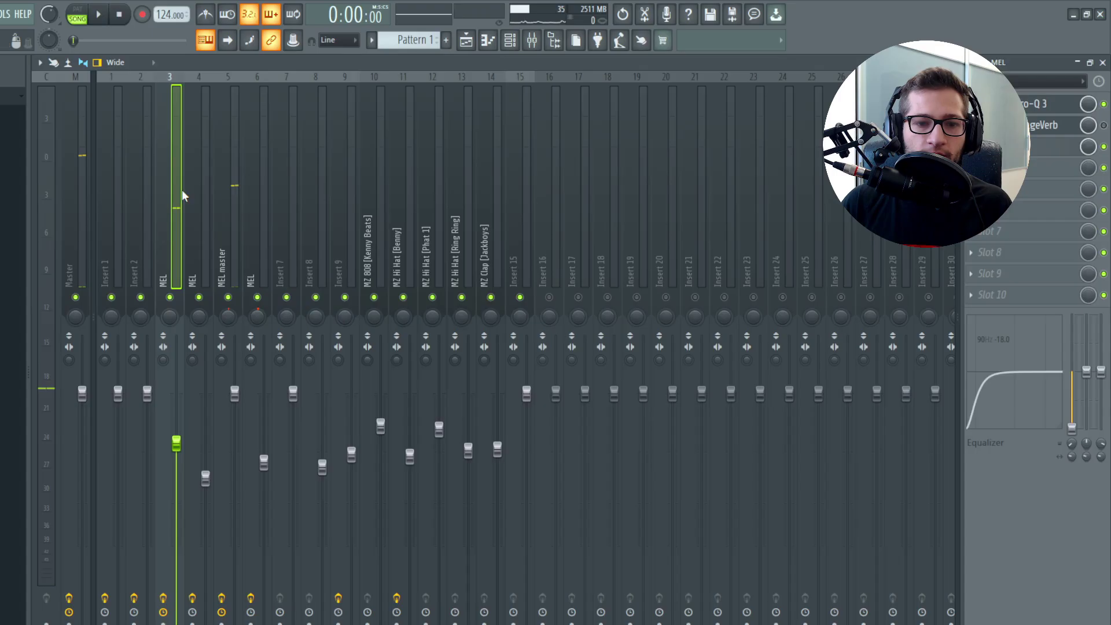
click(220, 182)
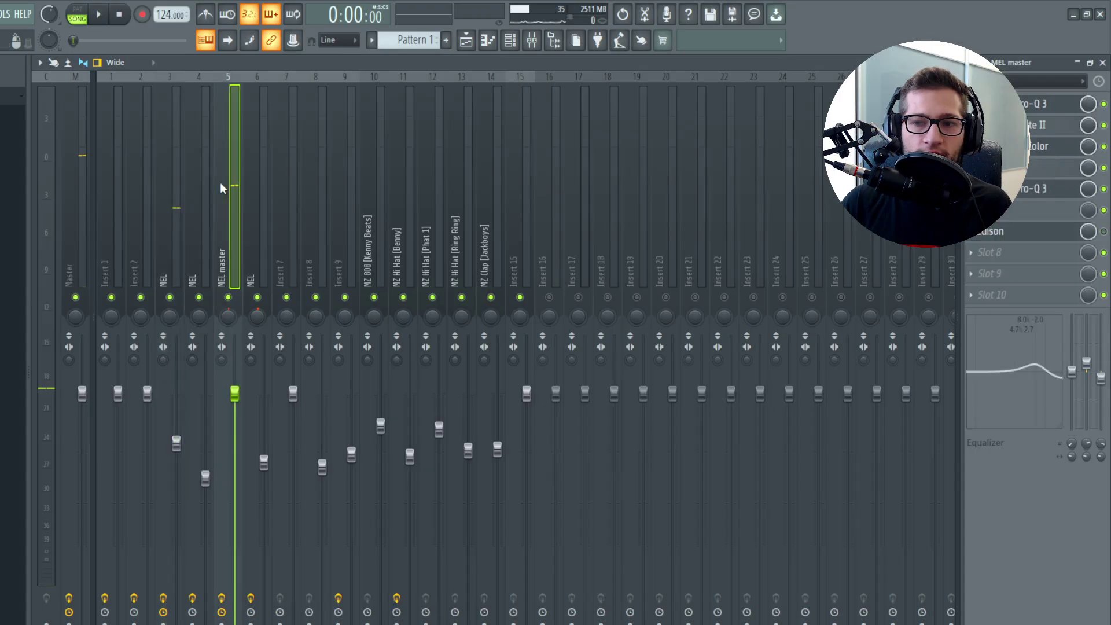
click(176, 598)
key(space)
key(F5)
key(space)
Step: Open the first Track 2 clip's sampler settings, try the Reverse effect during playback, switch it off again and close the settings
double_click(301, 152)
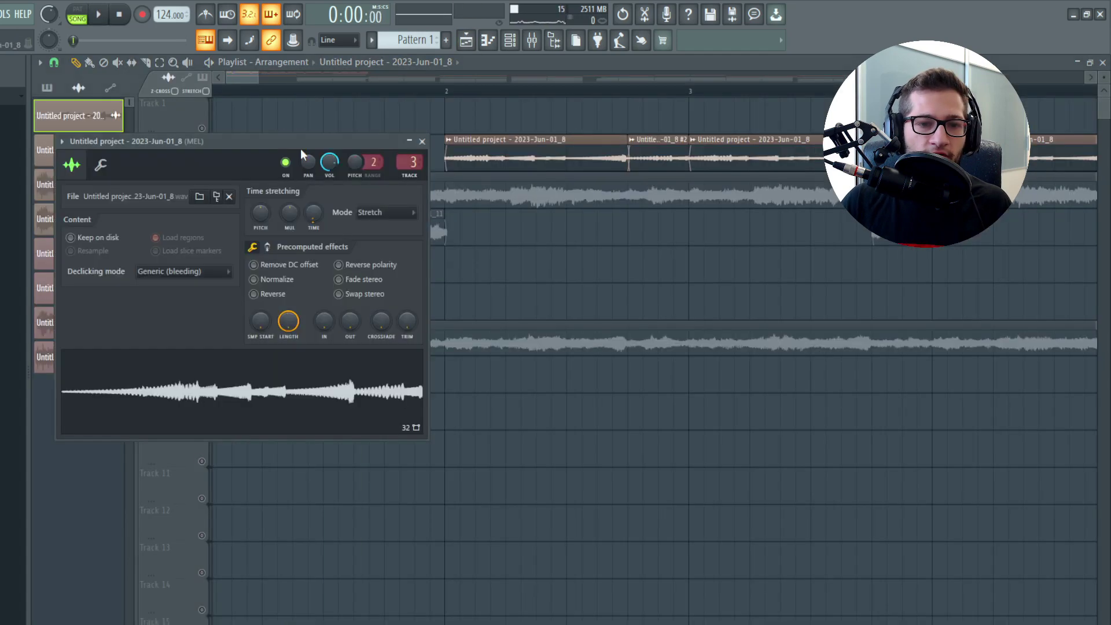
click(257, 294)
key(space)
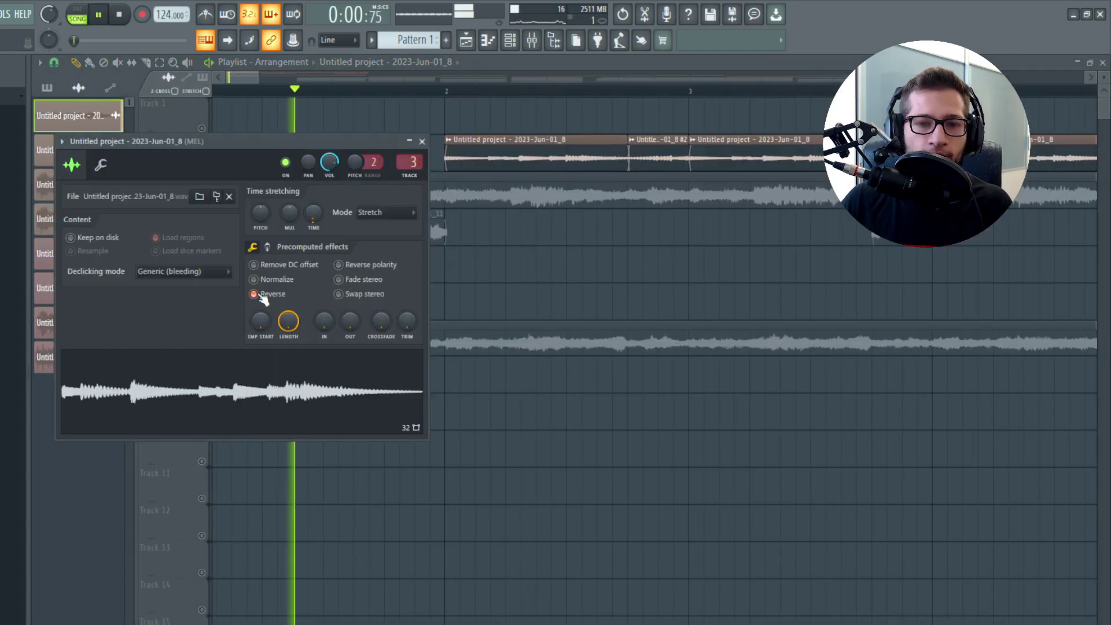
click(255, 294)
key(space)
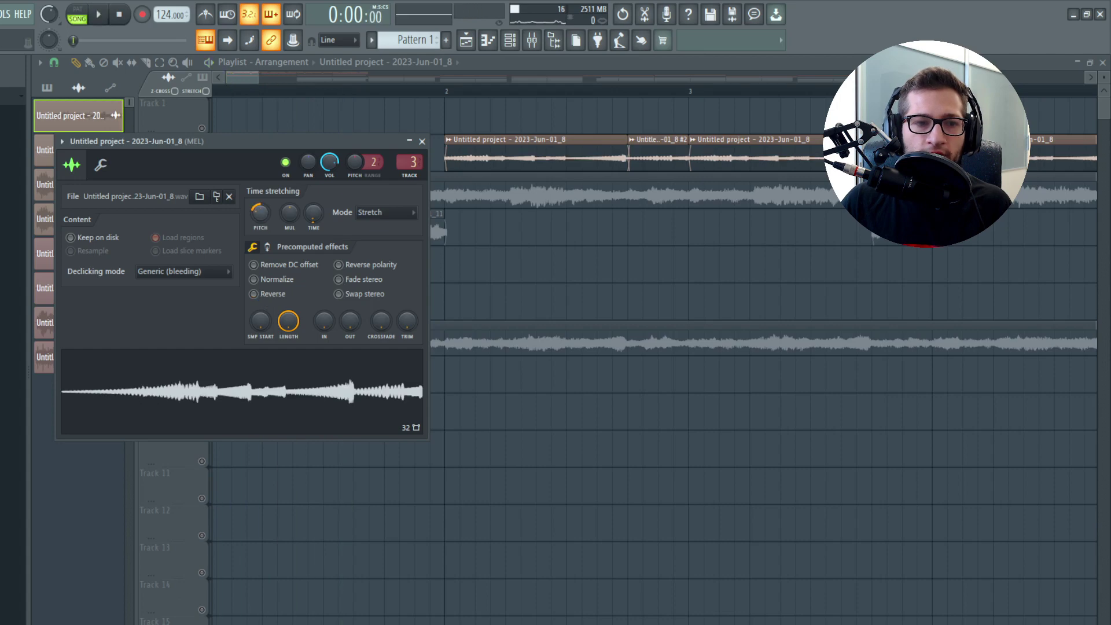
click(422, 141)
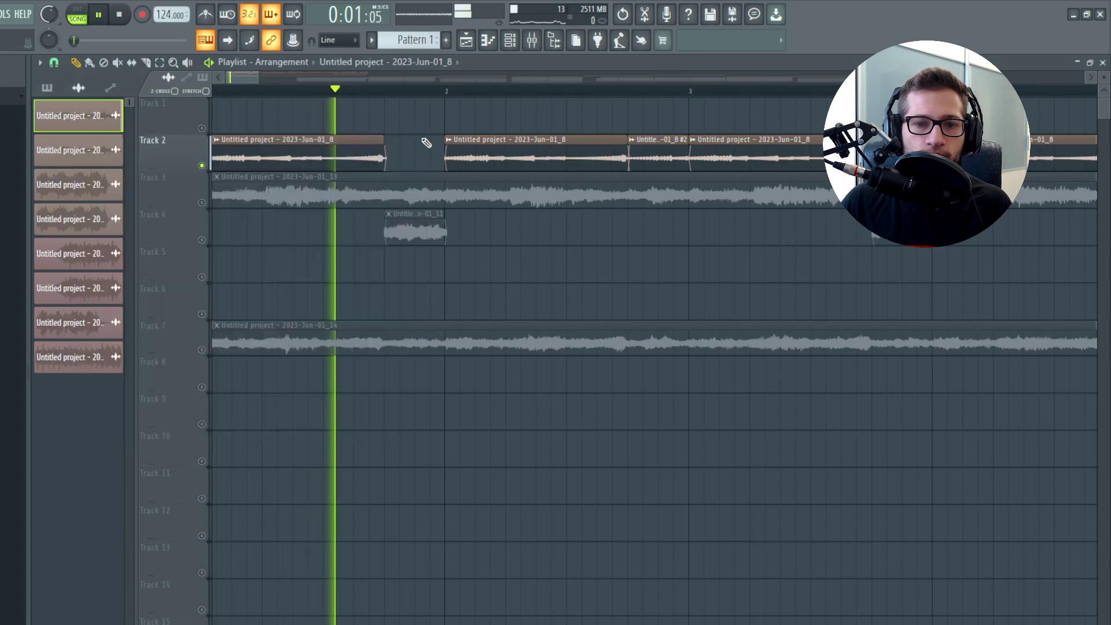
Step: Return to the mixer, select the MEL master insert and examine its SketchCassette II effect
key(F9)
key(space)
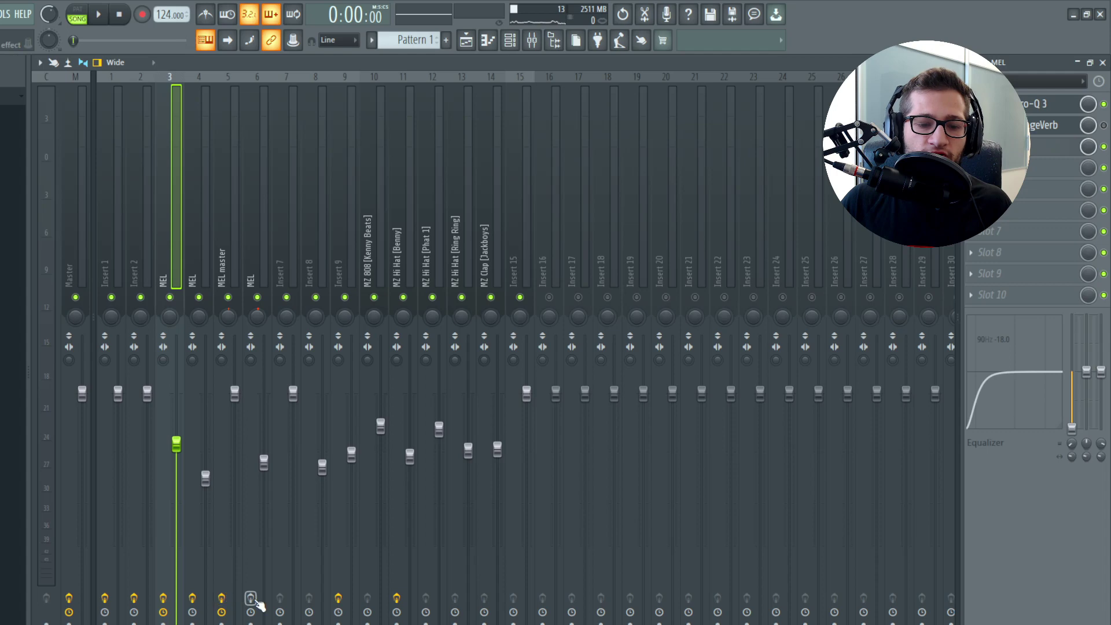
click(225, 230)
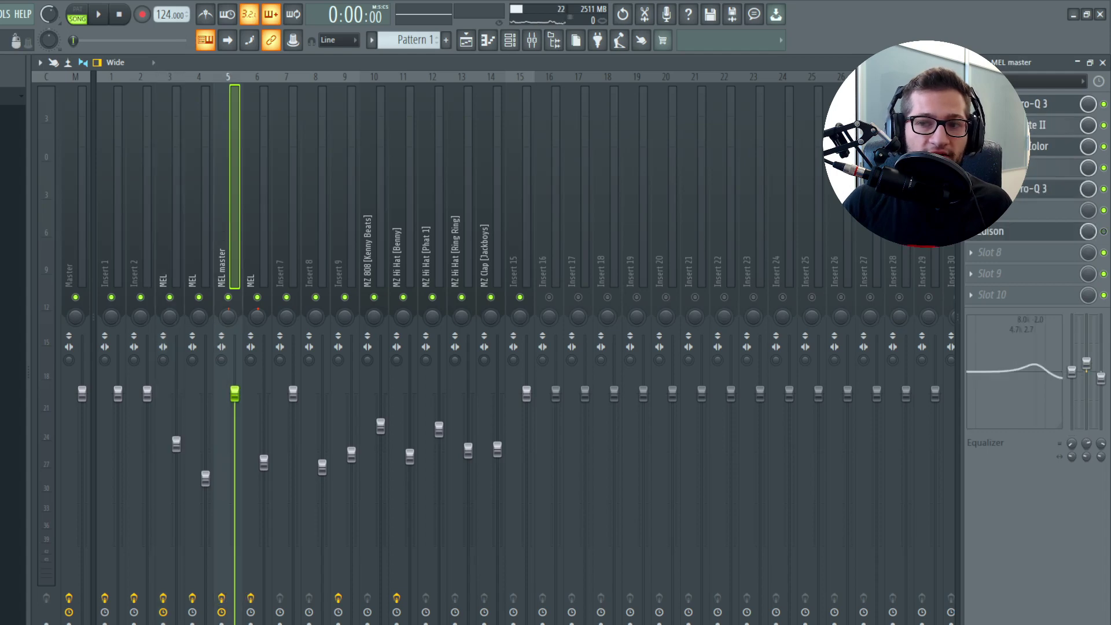
click(1035, 125)
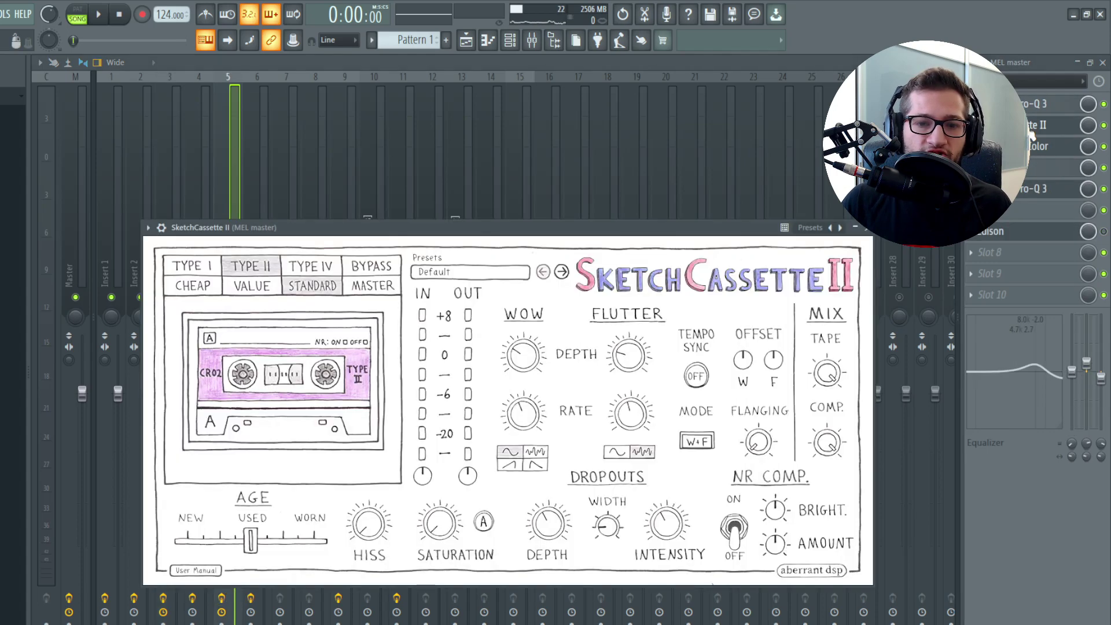
click(1036, 125)
Step: Go through the RC-20 Retro Color, SketchCassette II and fourth-slot effects on the MEL master insert
click(1033, 150)
click(1032, 149)
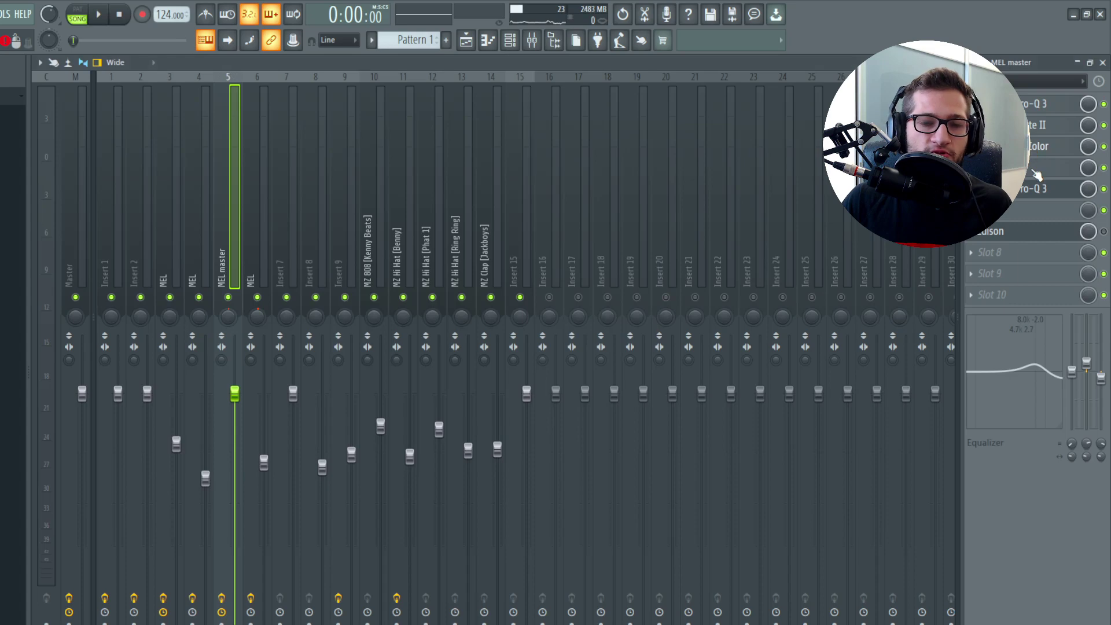
click(1035, 173)
click(1051, 131)
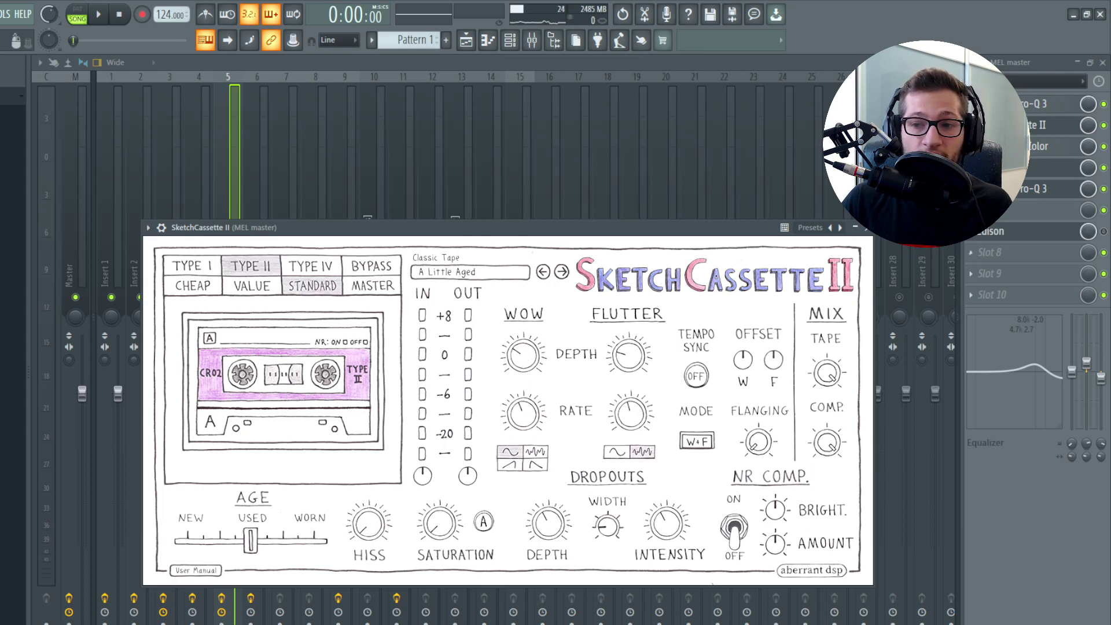
click(1038, 146)
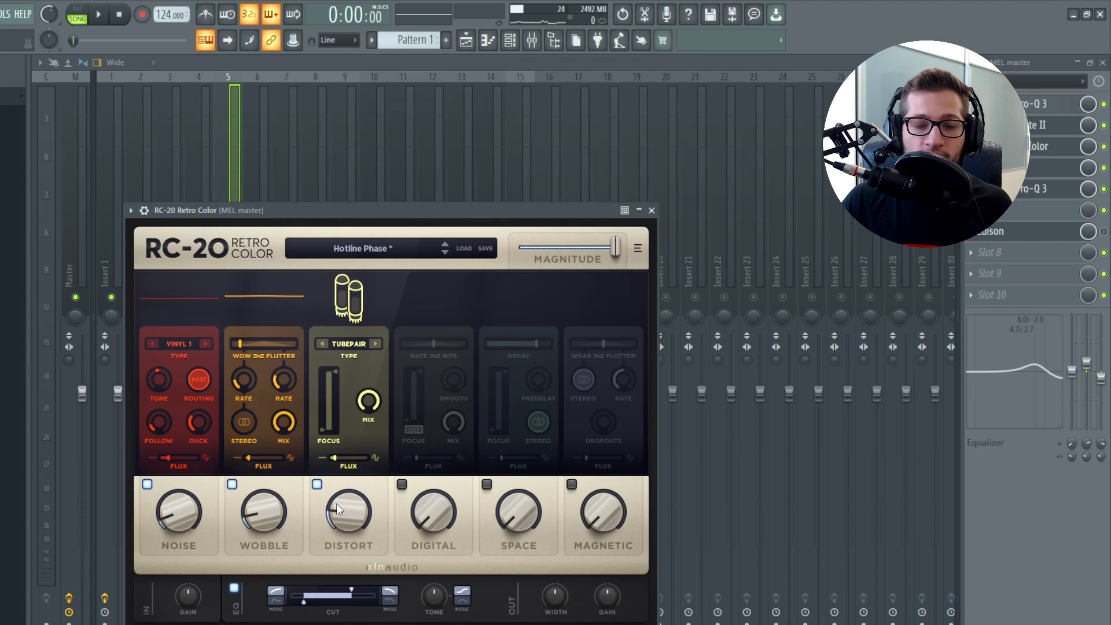
click(1041, 168)
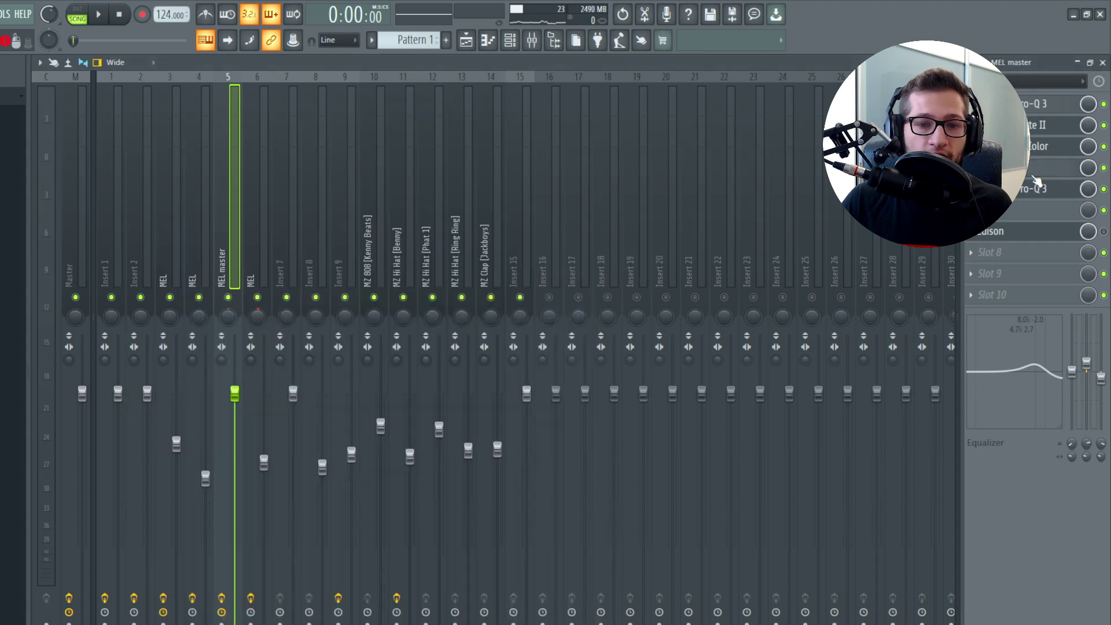
click(1041, 168)
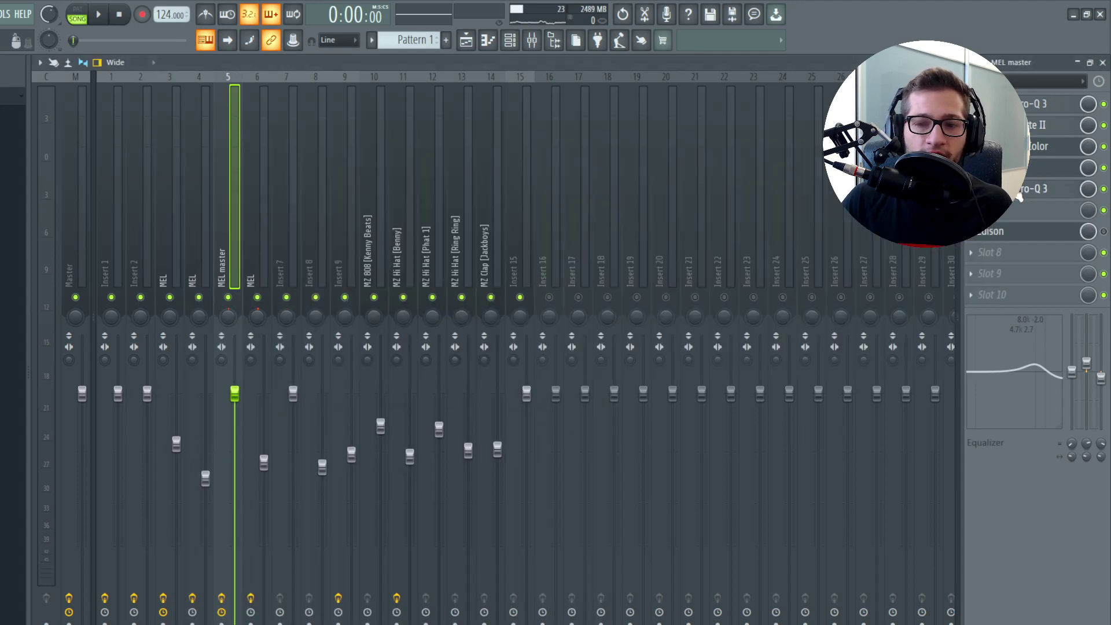
Step: Play the Track 2 melody clips in the playlist and stop at the start of the arrangement
key(space)
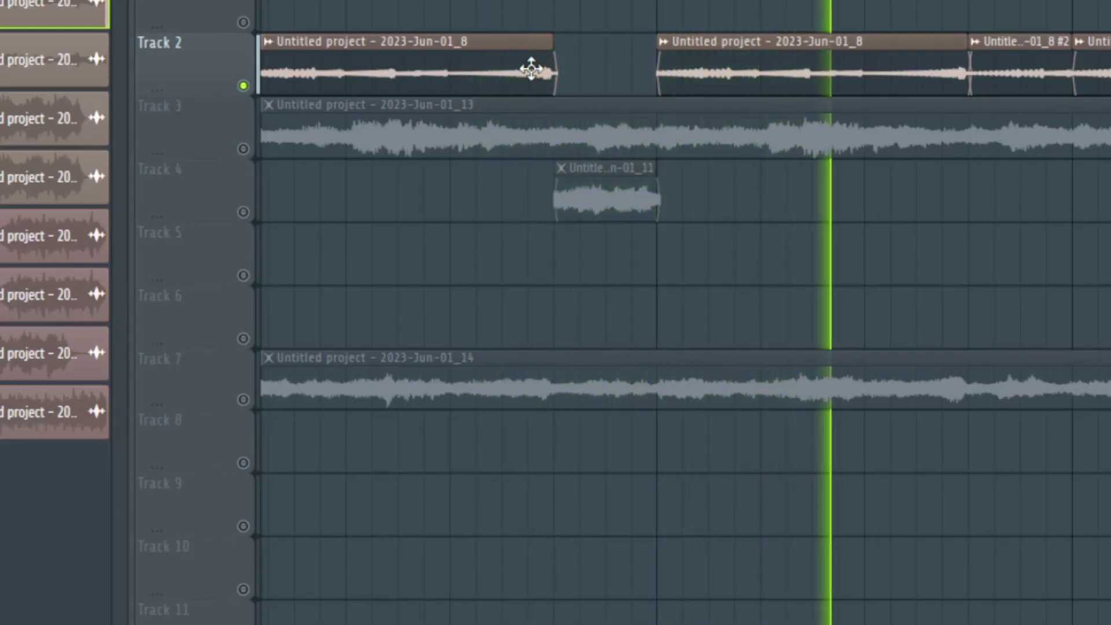
scroll(529, 72, down, 2)
key(space)
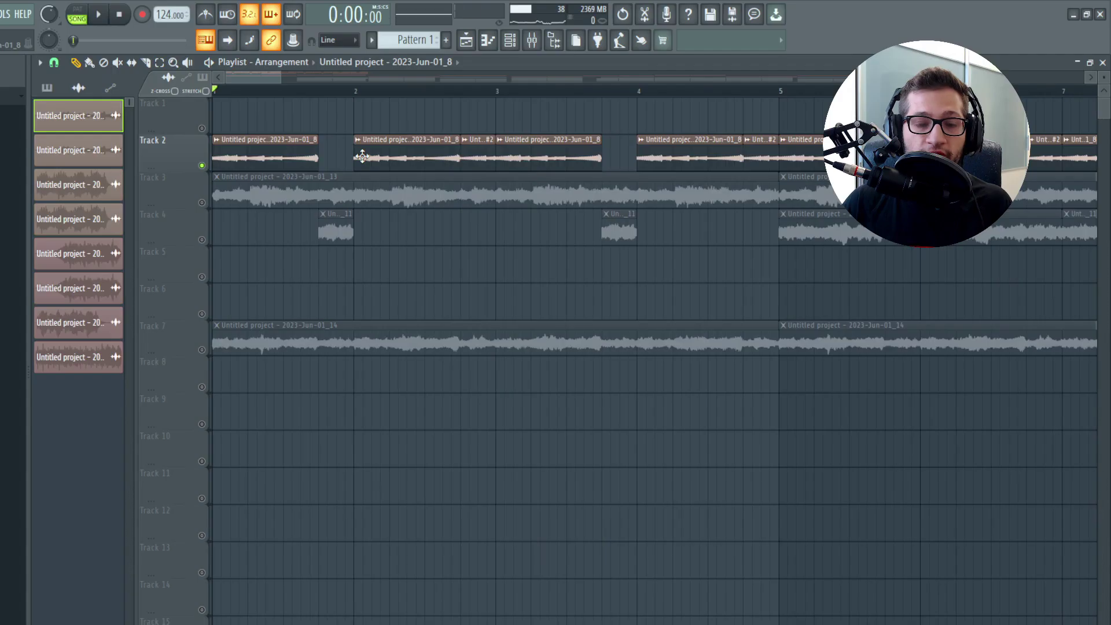
Step: Place the playhead on the short #2 clip in bar 2 of Track 2, check its sampler settings and play the arrangement
click(398, 90)
drag(401, 94, 443, 93)
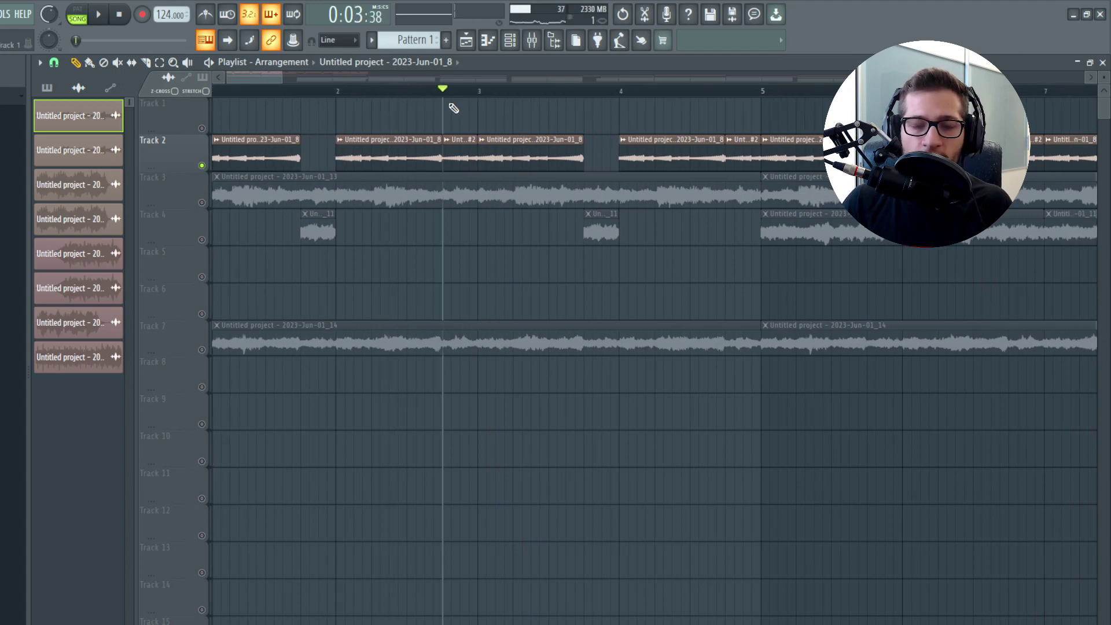
double_click(458, 141)
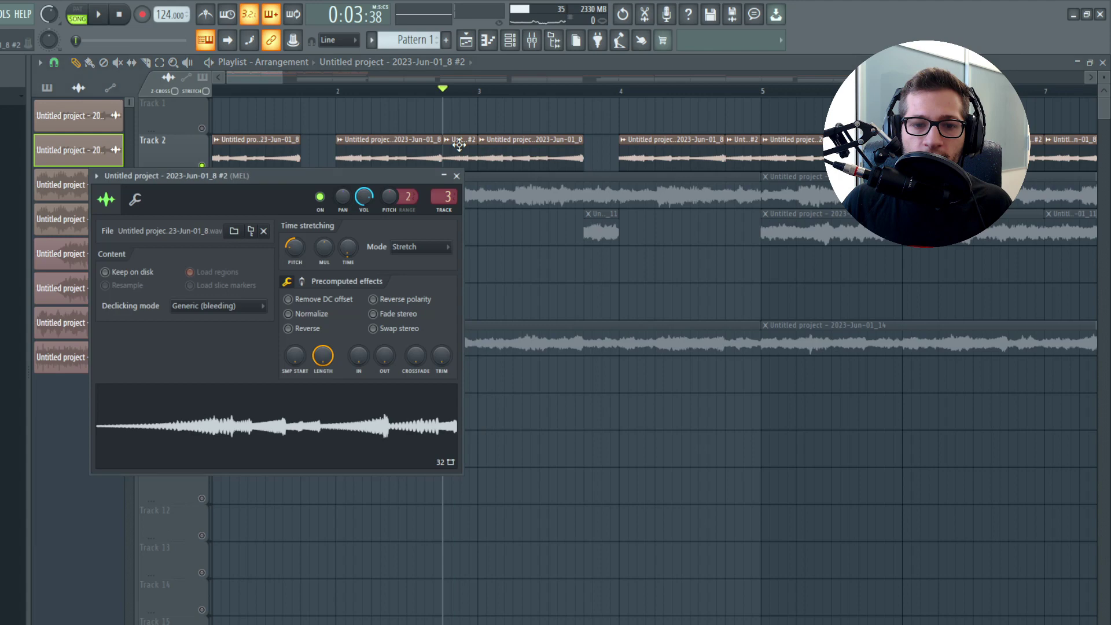
click(143, 204)
key(space)
click(379, 78)
key(space)
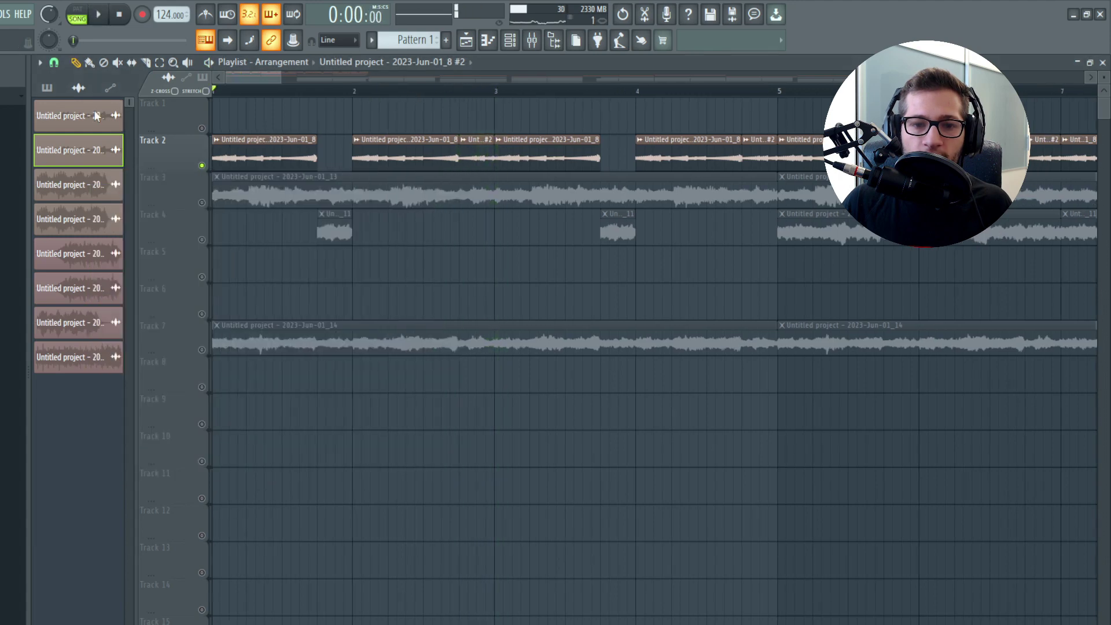
Step: Enable Track 4 and open the sampler settings of its first clip near the end of bar 1
click(201, 239)
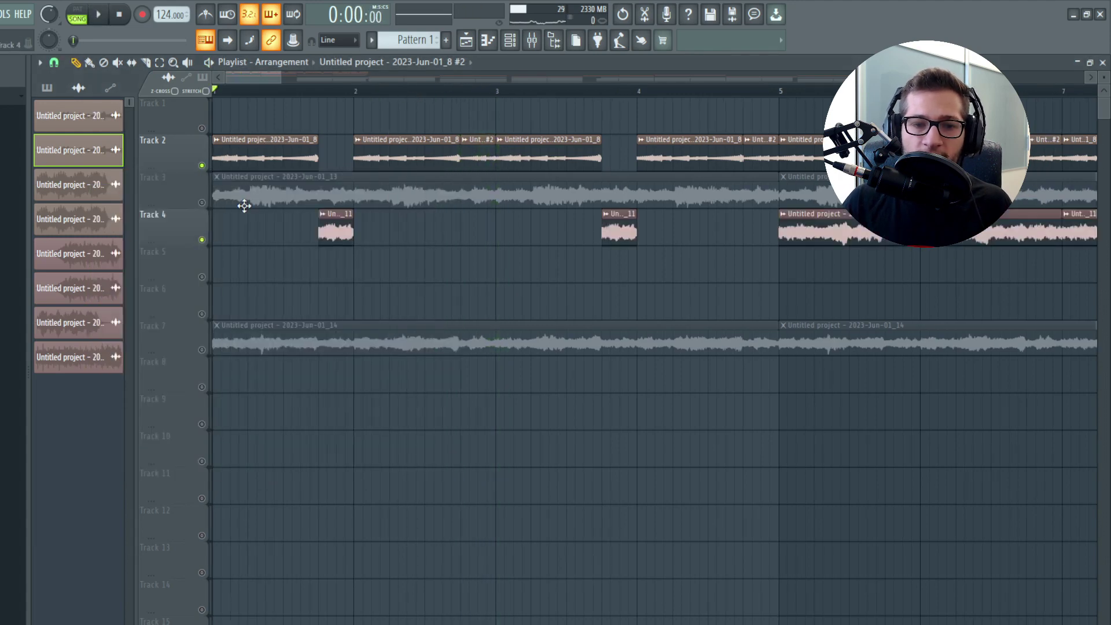
click(320, 91)
double_click(337, 218)
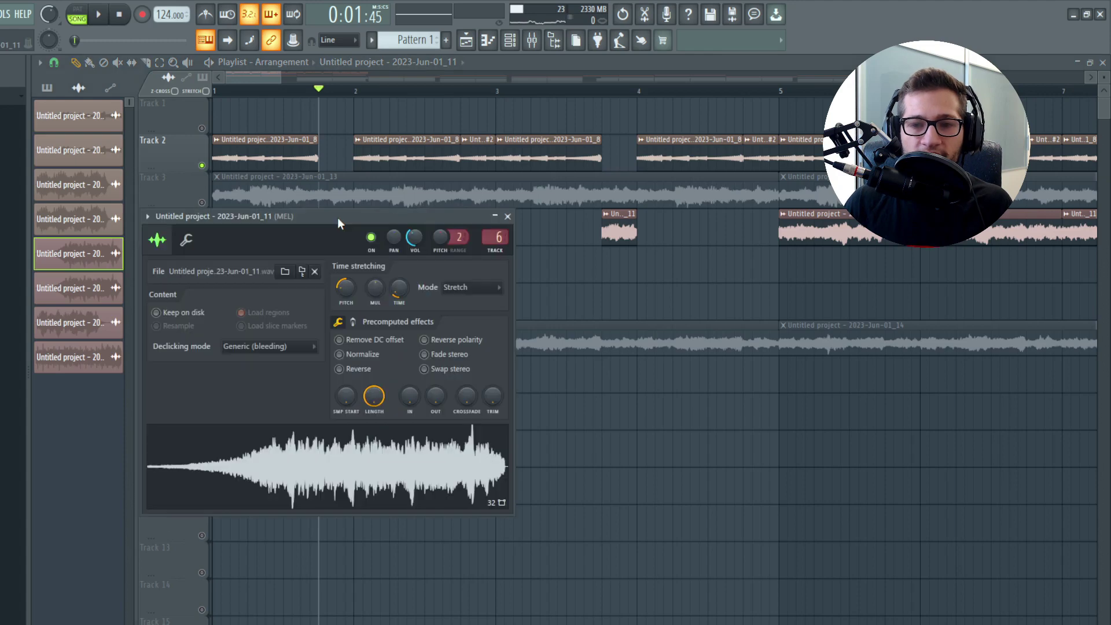
click(308, 144)
Step: Play Tracks 2 and 4 from the start and recheck the sampler settings of the first Track 4 clip
key(space)
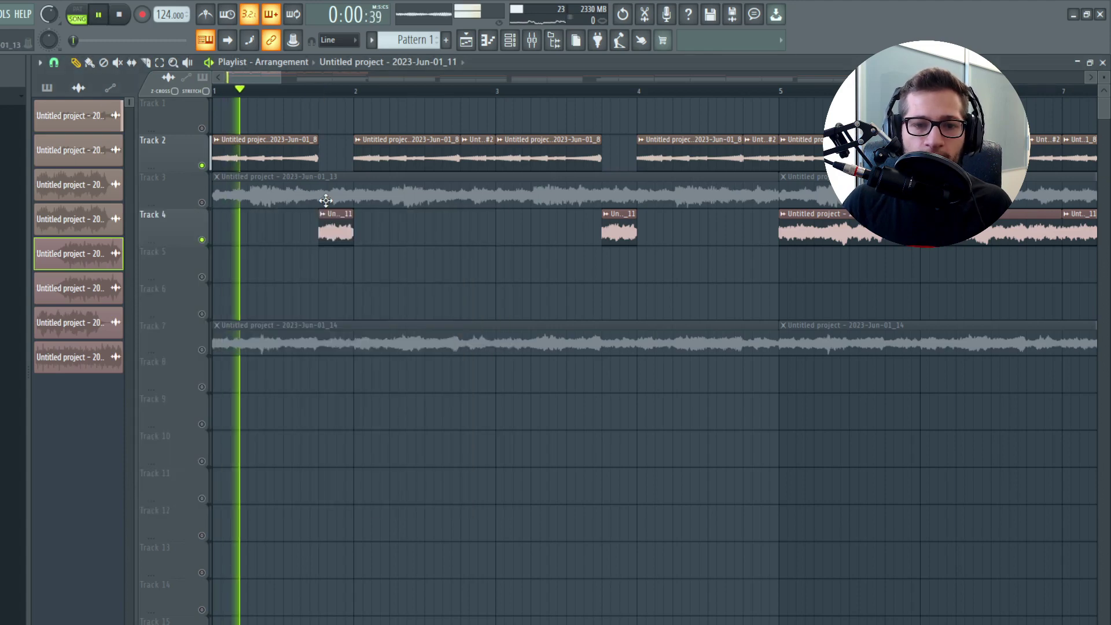
key(space)
double_click(339, 222)
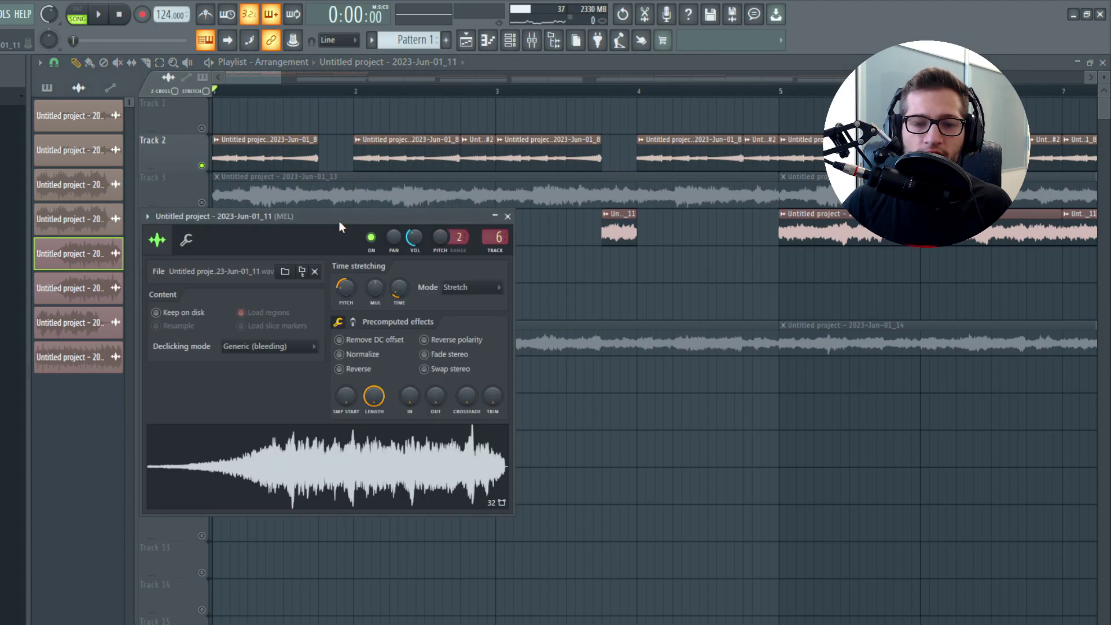
click(507, 216)
key(space)
key(space)
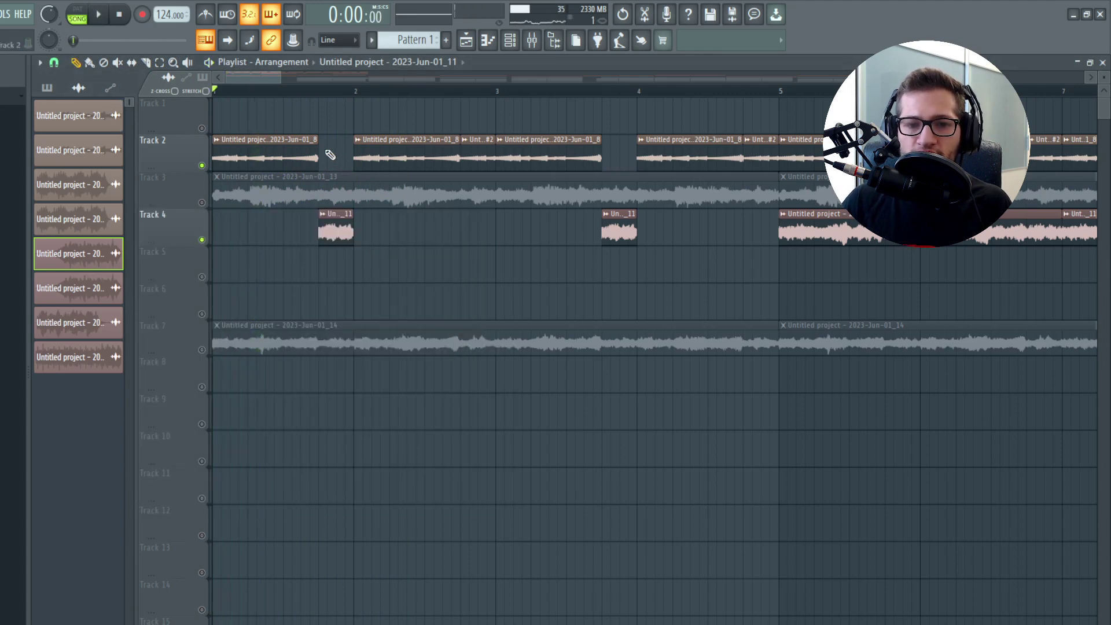
Step: Switch Track 3 on and off again, and play Tracks 2 and 4 up to bar 5
click(210, 201)
click(211, 202)
key(space)
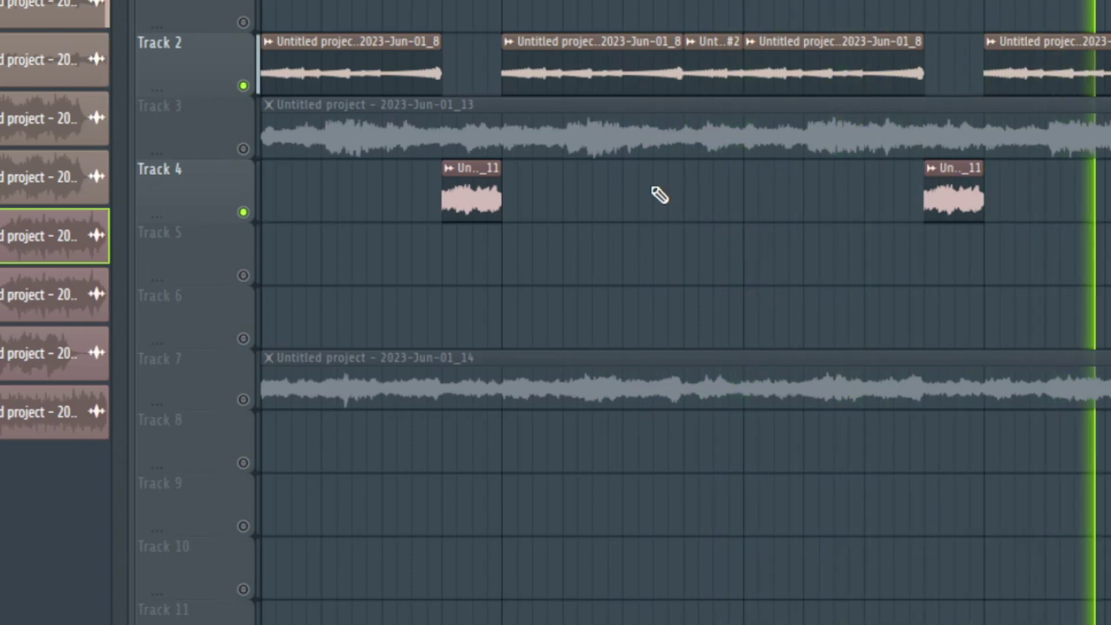
scroll(516, 193, down, 3)
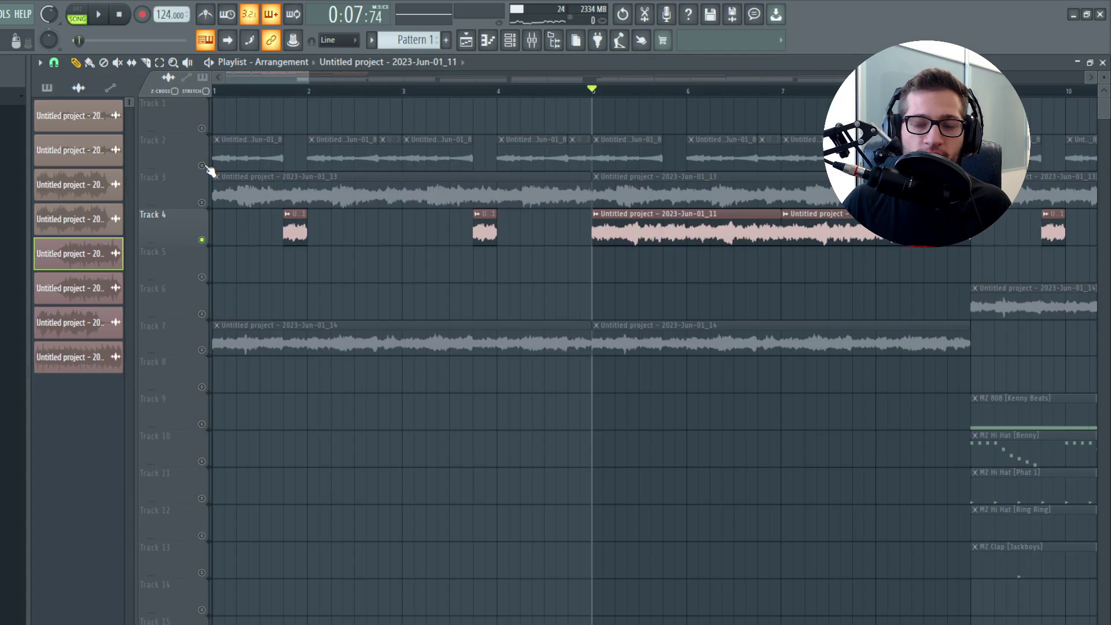
Step: Leave only Track 3 enabled, play it from the start and open its first clip's sampler settings briefly
key(space)
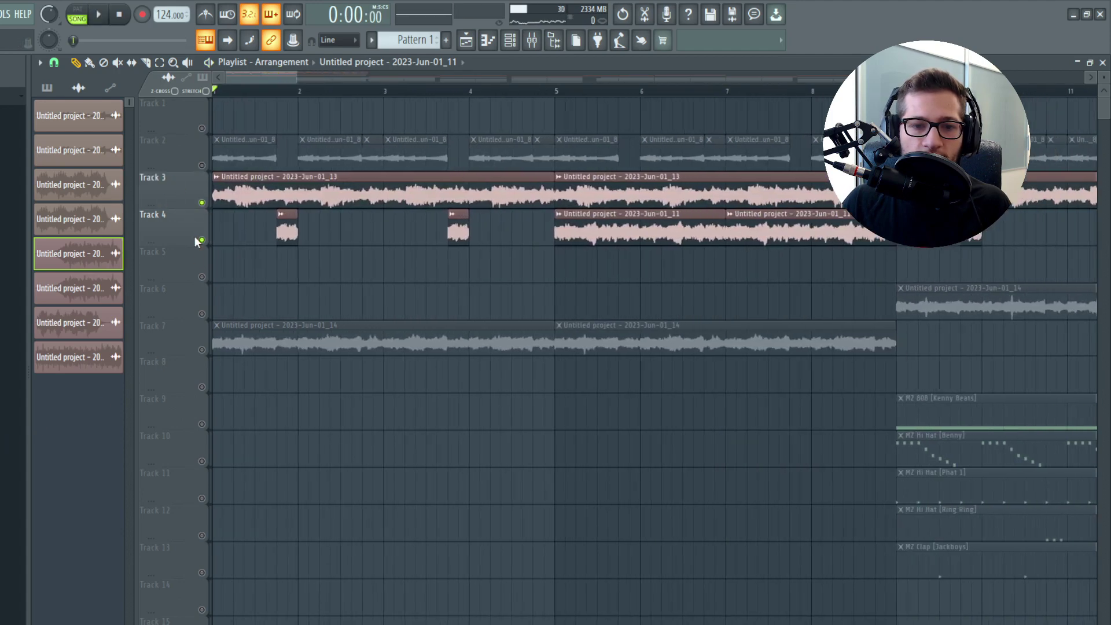
key(space)
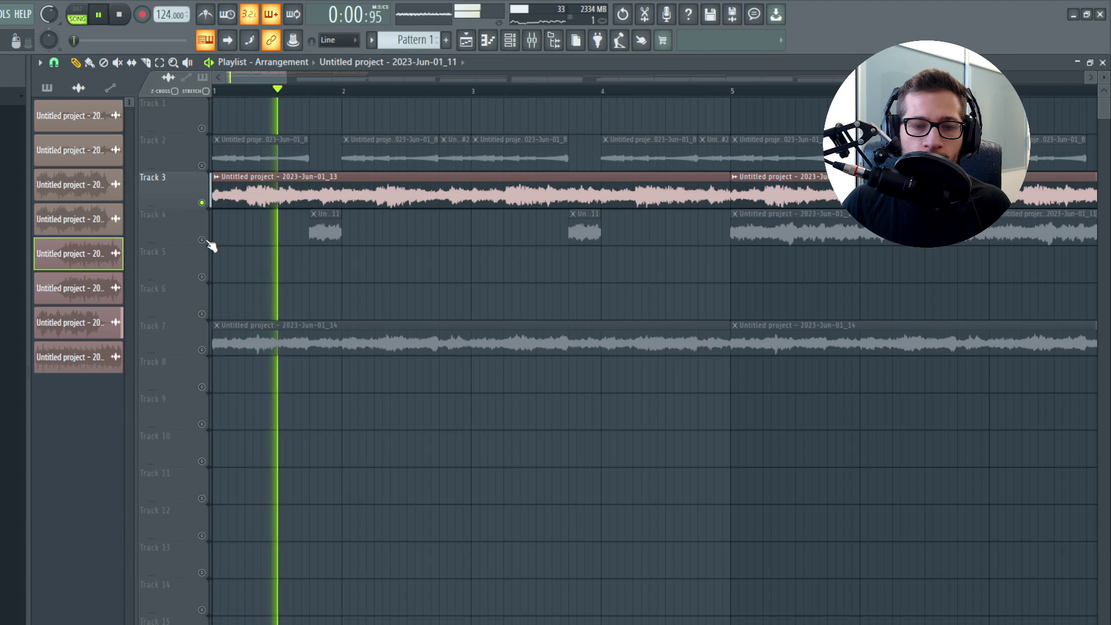
double_click(228, 192)
key(Escape)
key(space)
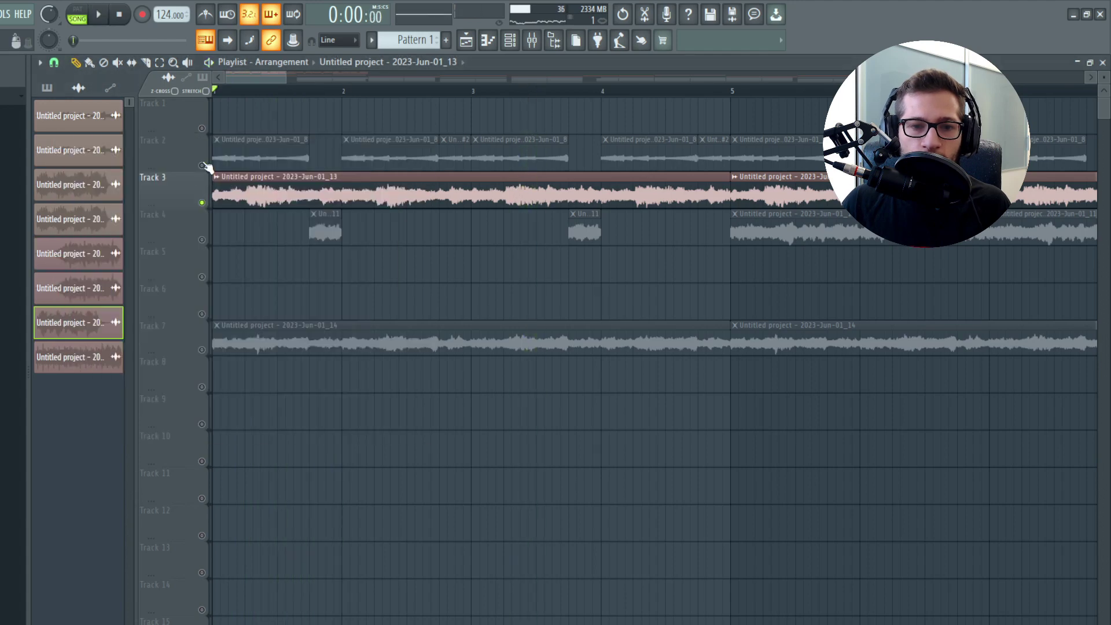
Step: Enable Tracks 2 and 4 alongside Track 3 and play the three melody layers together
click(201, 165)
click(202, 239)
key(space)
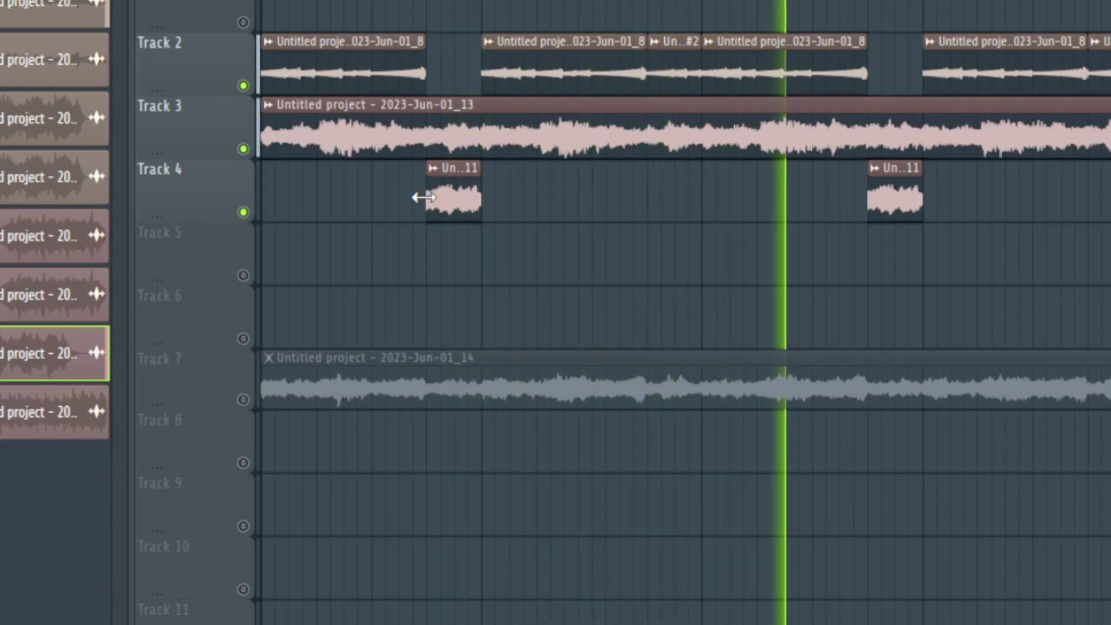
Step: Play the three melody layers together from bar 13, then stop playback
scroll(481, 211, down, 5)
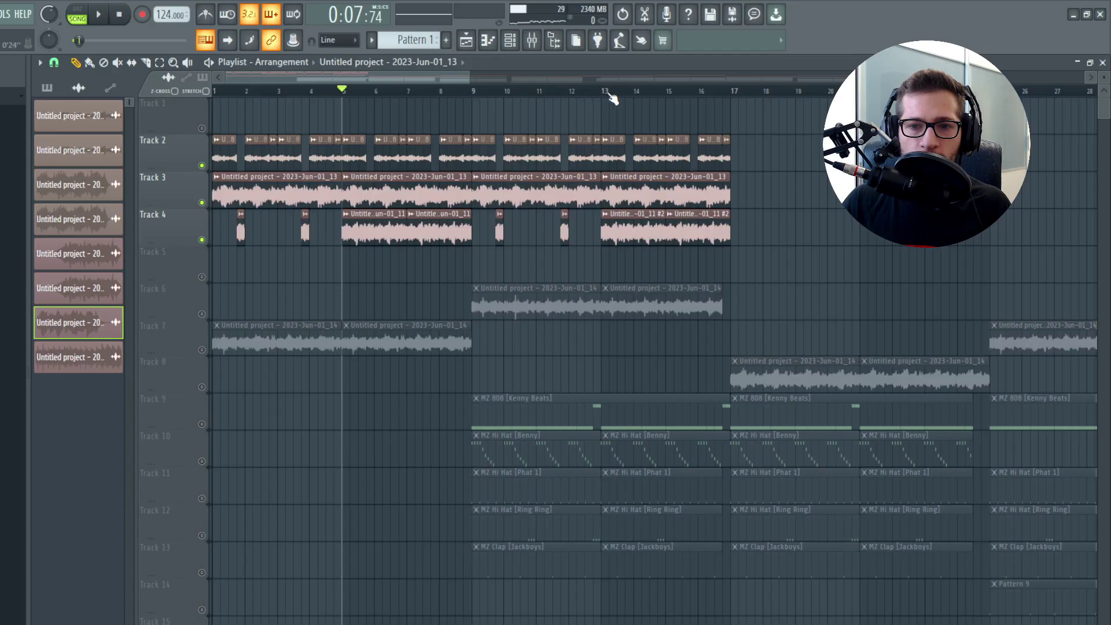
mouse_move(608, 93)
mouse_down()
mouse_move(479, 99)
mouse_move(606, 98)
mouse_up()
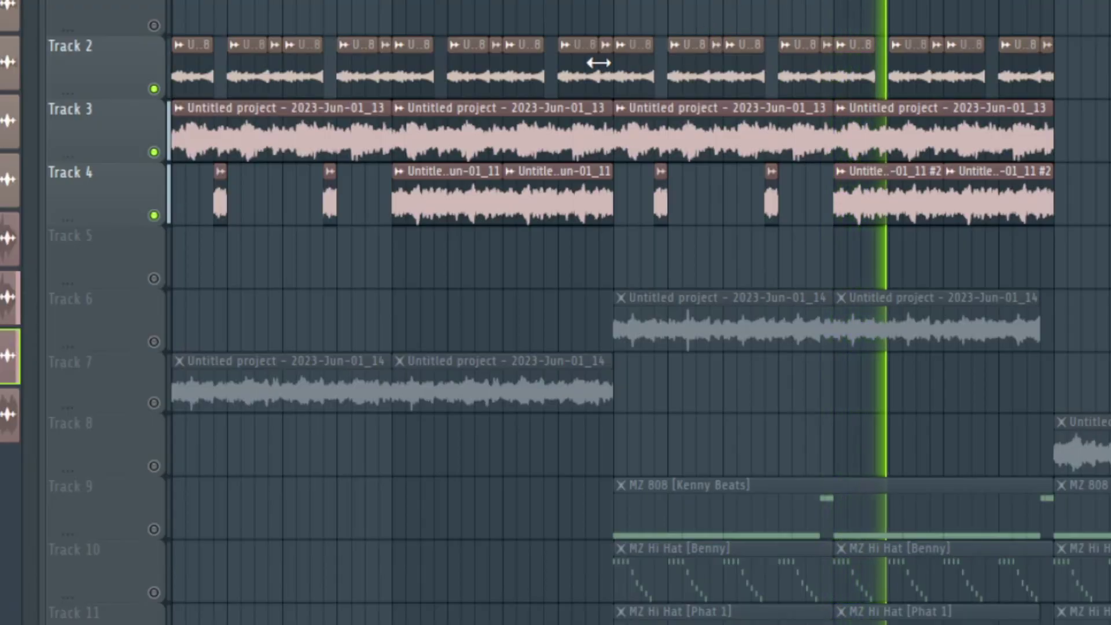
scroll(577, 99, down, 2)
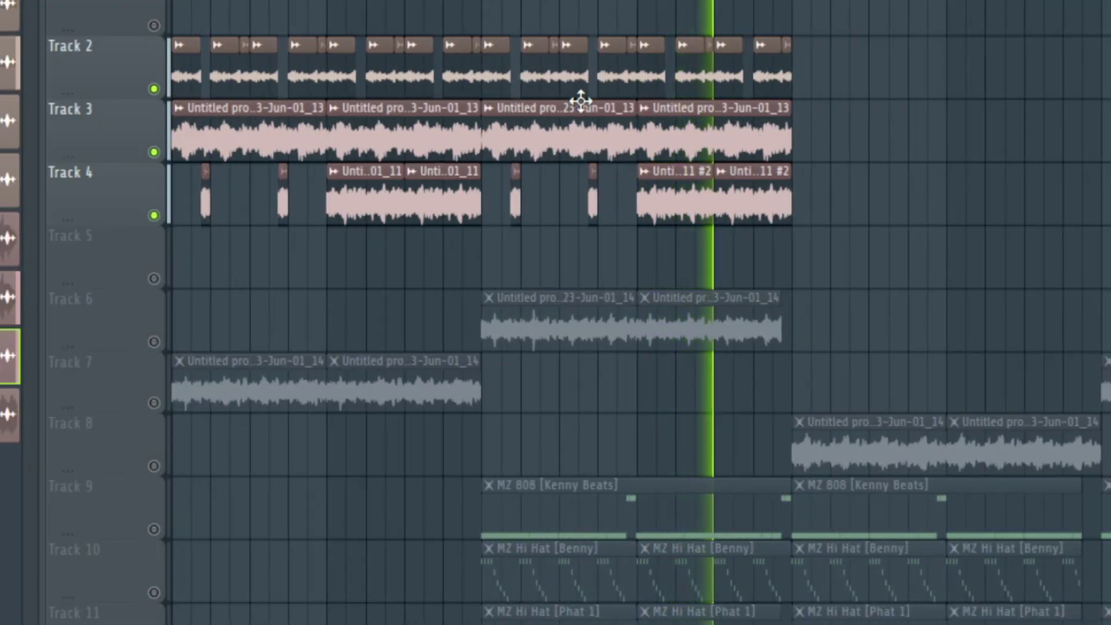
key(space)
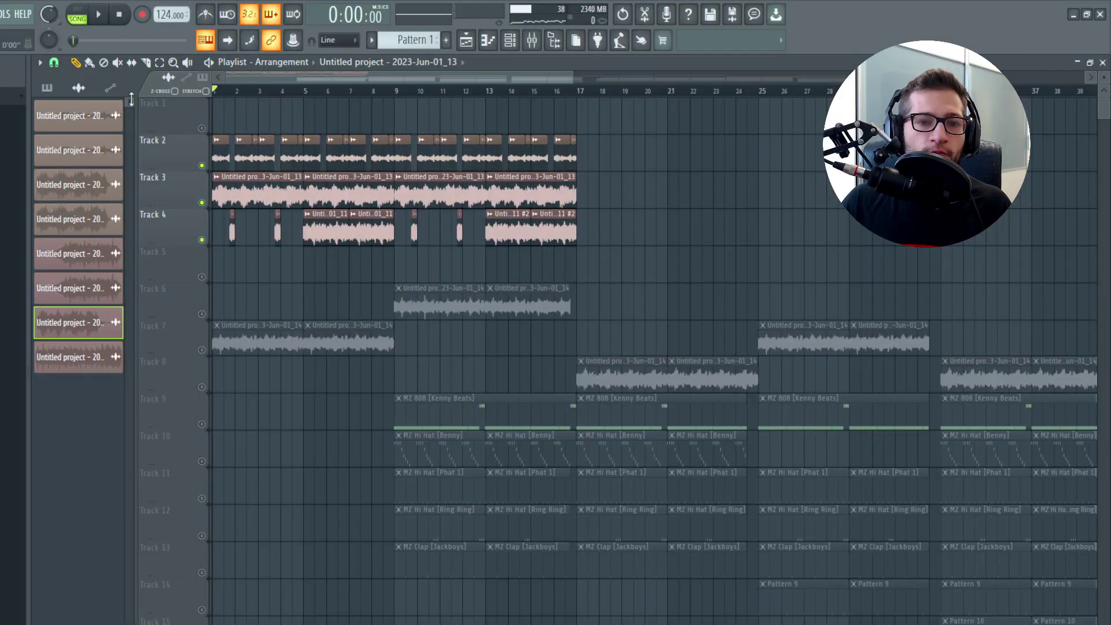
Step: Open the mixer and select Insert 1 to show the recording channel beside the master
click(531, 40)
click(45, 119)
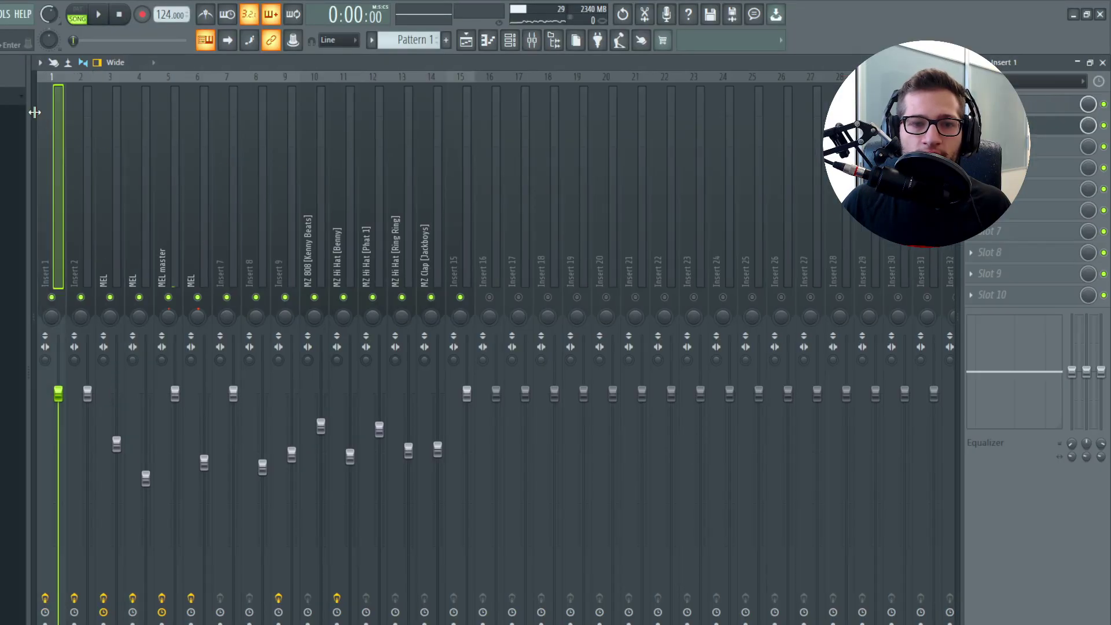
key(Left)
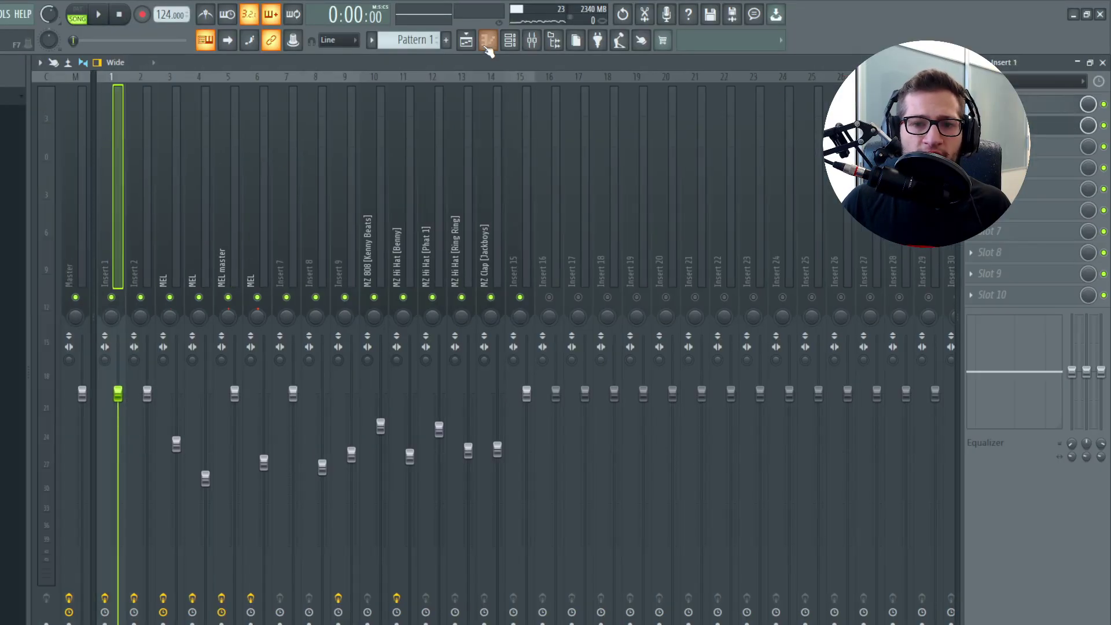
Step: Solo Track 7 in the playlist and inspect the sampler and miscellaneous settings of the clip ending in _14
click(466, 40)
ctrl+click(202, 350)
click(76, 357)
click(121, 183)
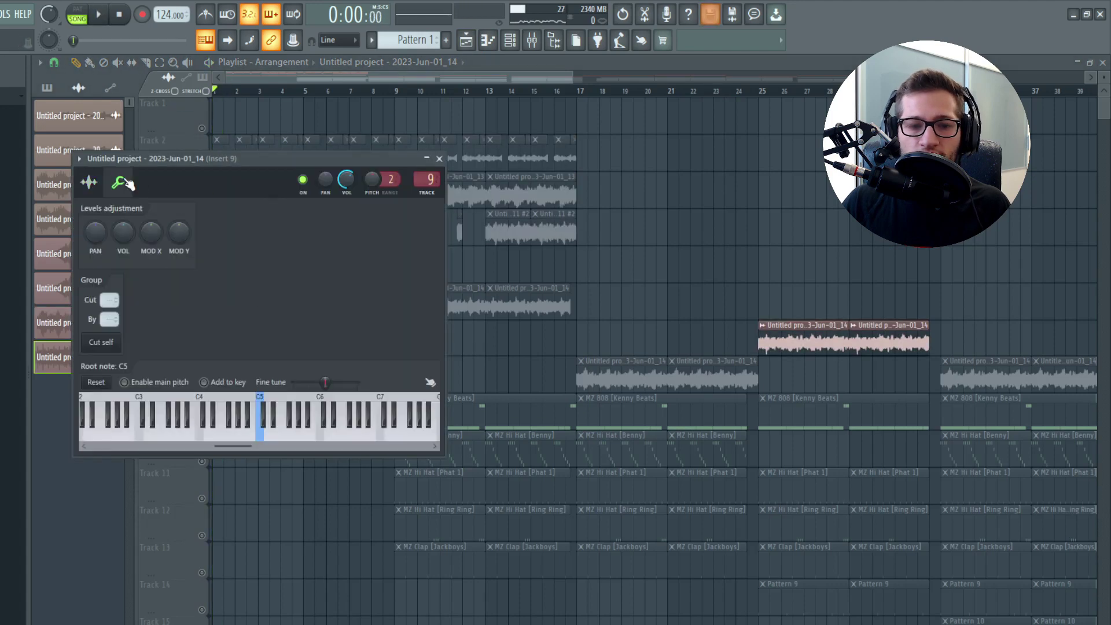
click(95, 182)
Step: Show the clip's mixer channel, Insert 9, and open the Edison recorder on Insert 1
click(533, 41)
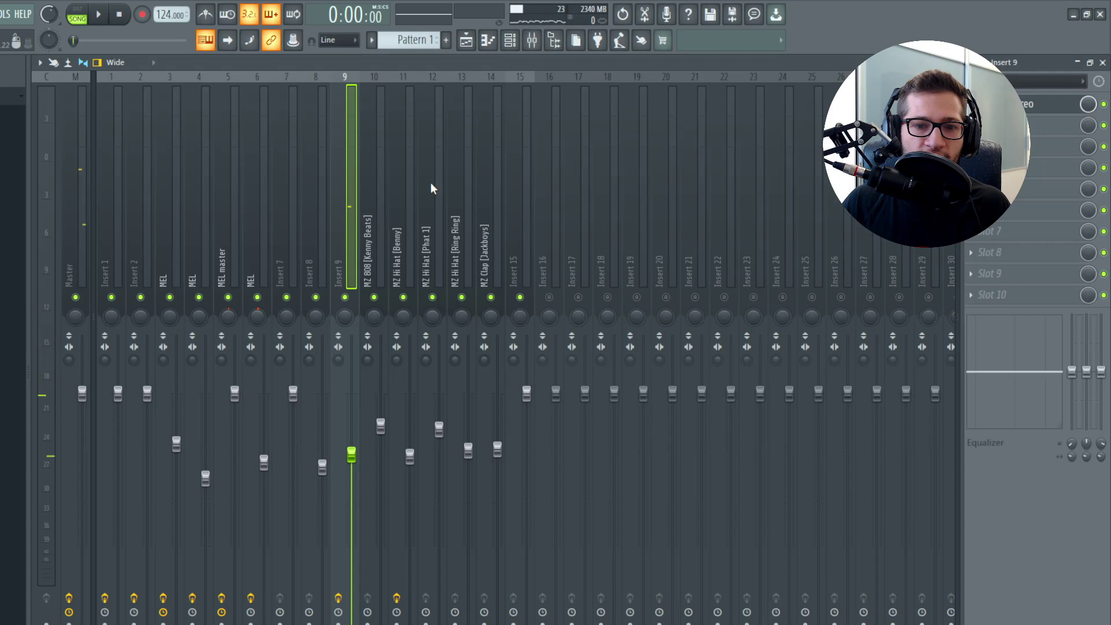
click(120, 165)
click(1030, 127)
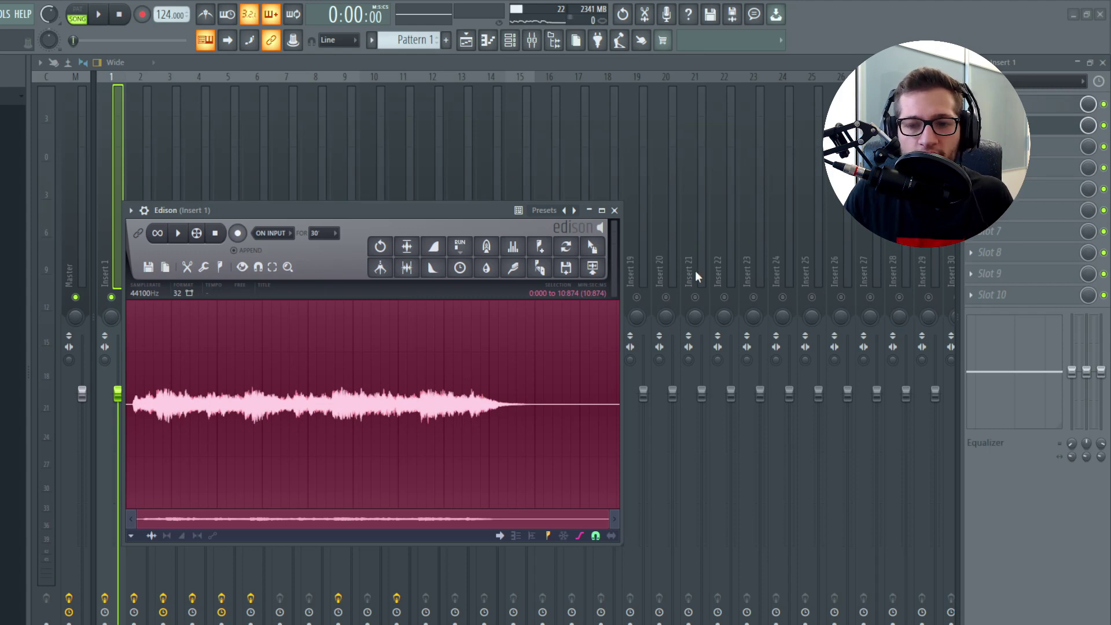
Step: Return to the playlist, recheck the first Track 7 clip's sampler settings and play the track from the start
click(466, 44)
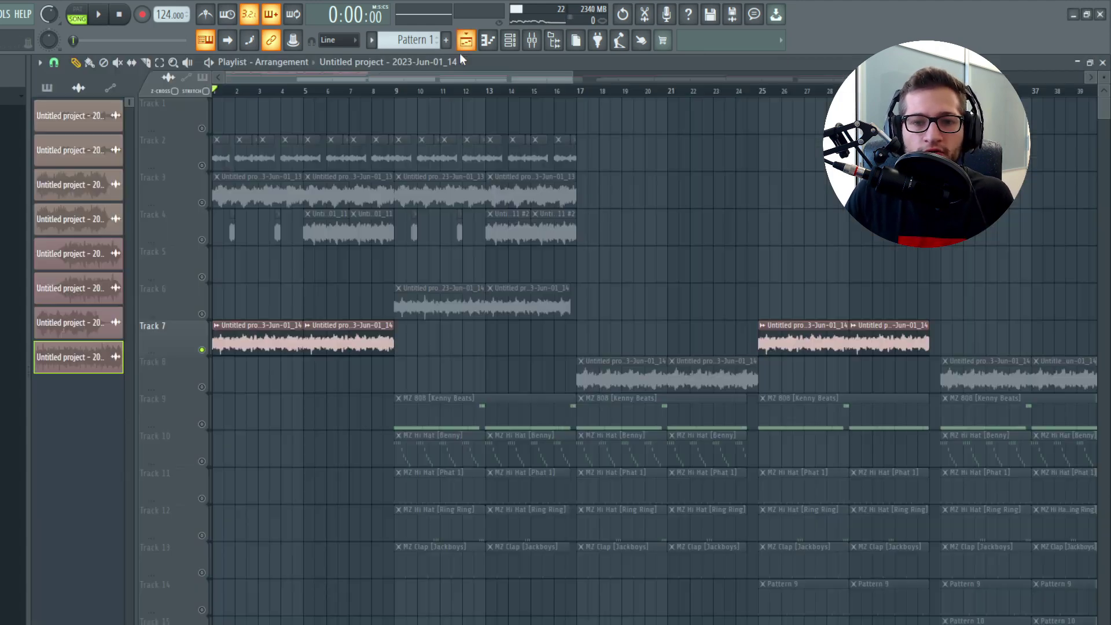
double_click(277, 339)
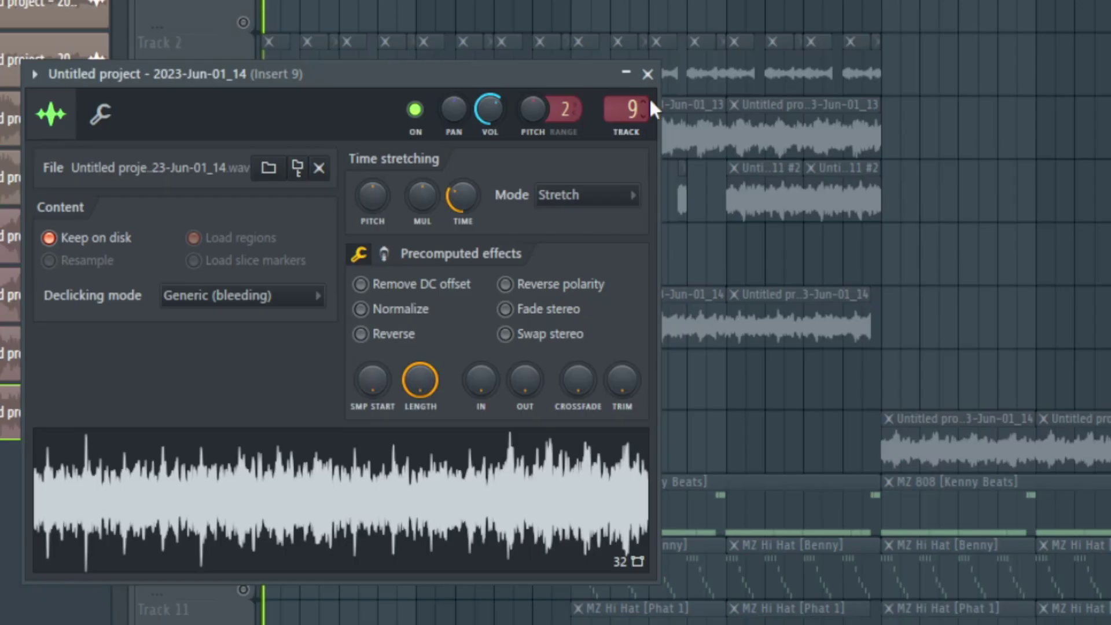
key(space)
click(439, 158)
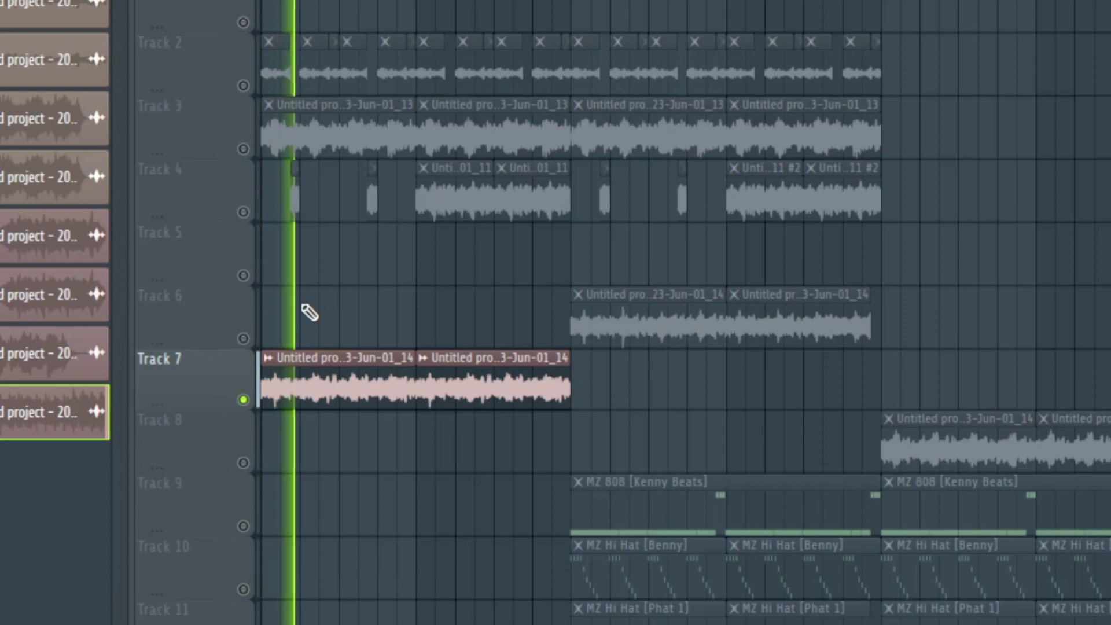
Step: Enable only Tracks 2, 3 and 4 for comparison, then solo Track 7 again during playback
right_click(243, 149)
click(243, 212)
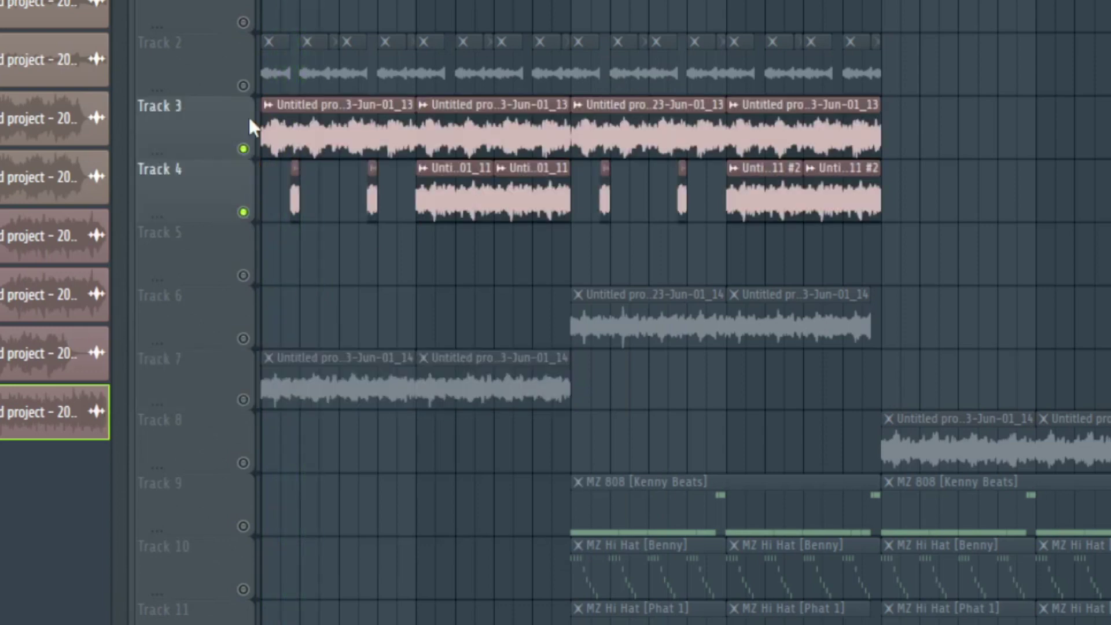
click(243, 86)
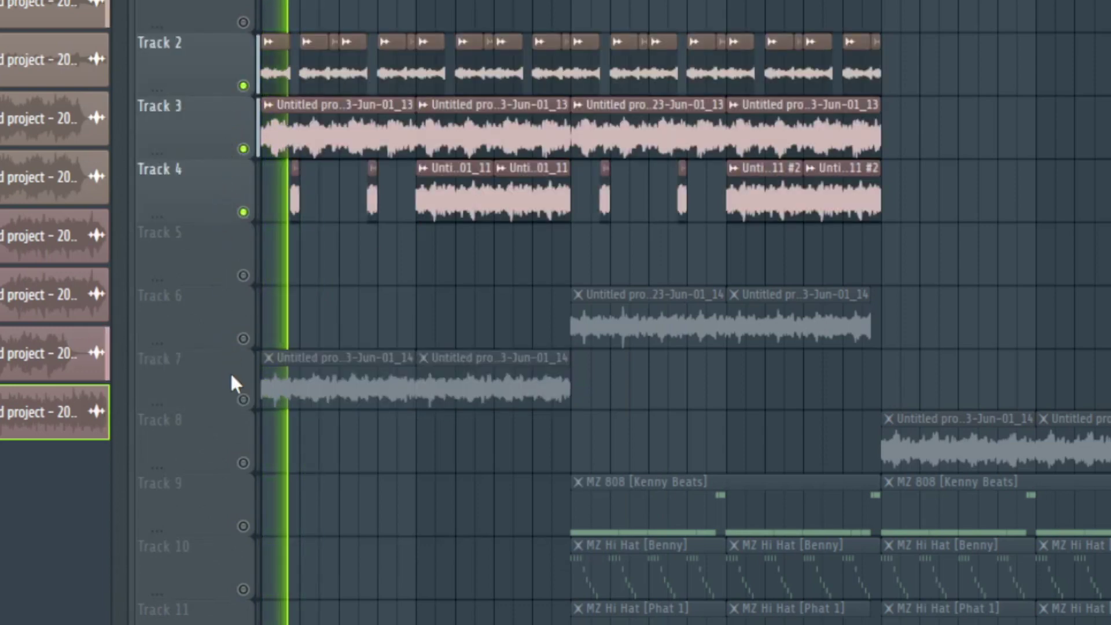
right_click(243, 399)
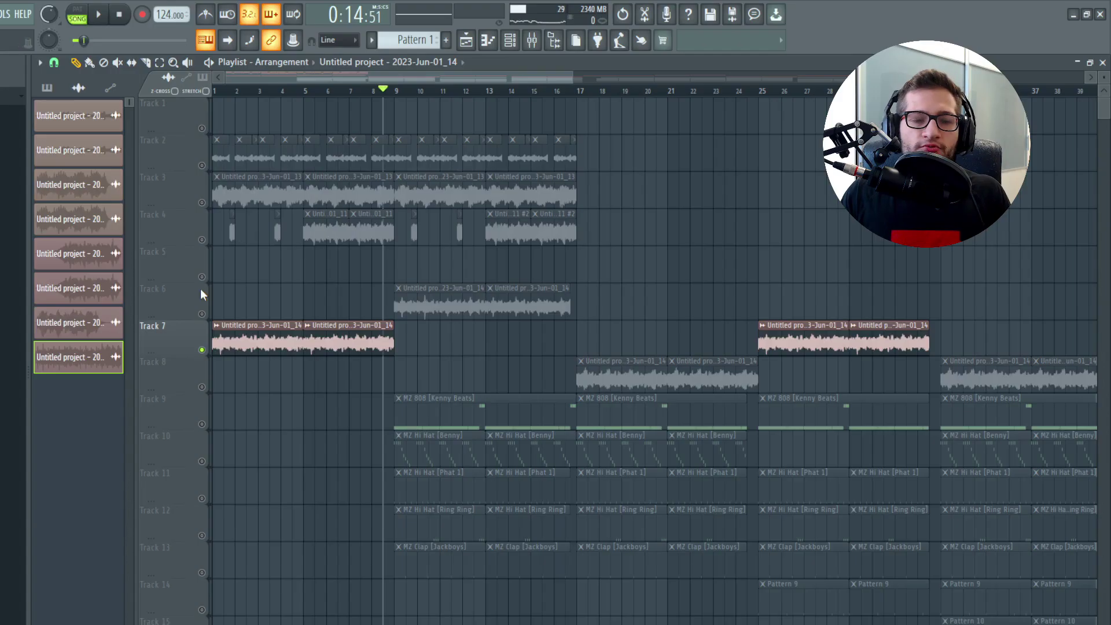
Step: Enable Tracks 6 and 8 alongside Track 7 and play the resampled melody from bar 9
click(242, 338)
click(243, 463)
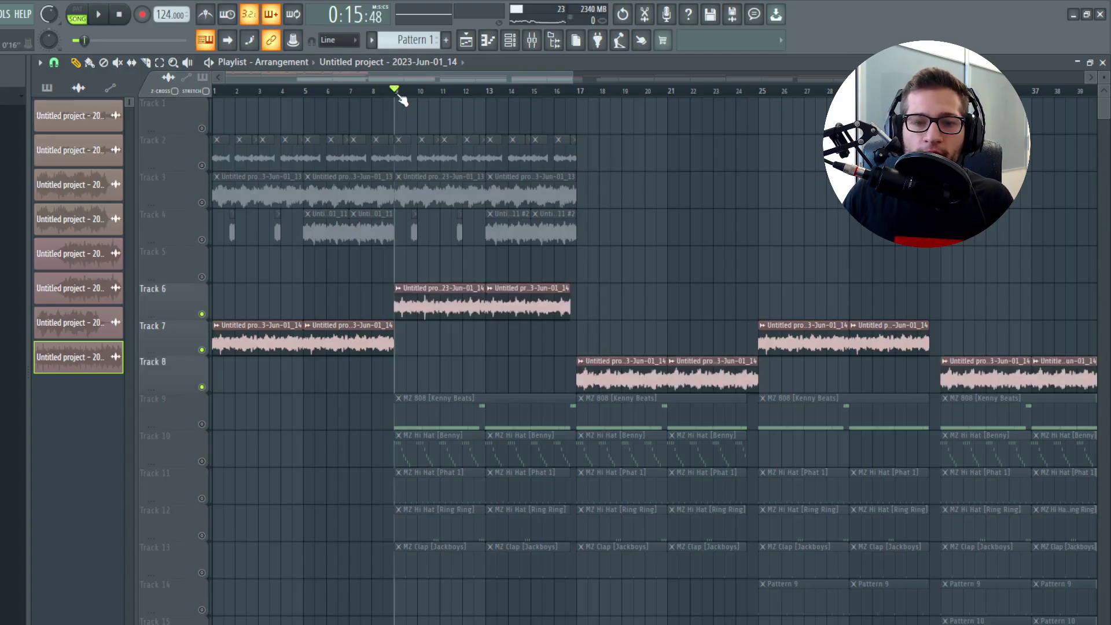
scroll(473, 152, down, 3)
key(space)
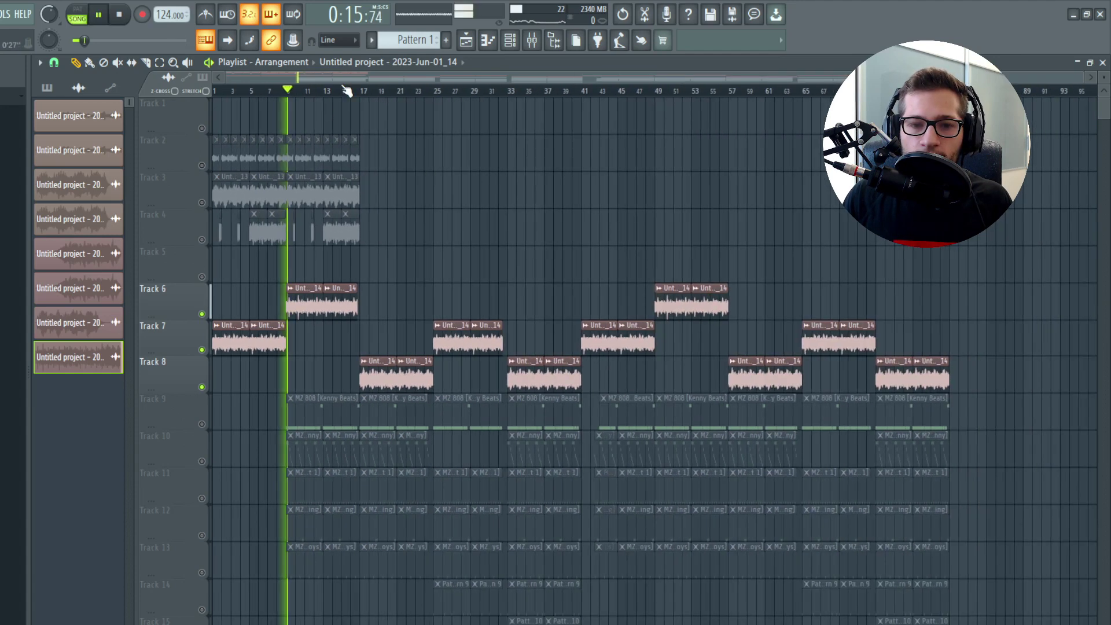
Step: Audition the melody sections at bars 17, 25 and 33, then stop and set the playhead back to bar 9
click(364, 91)
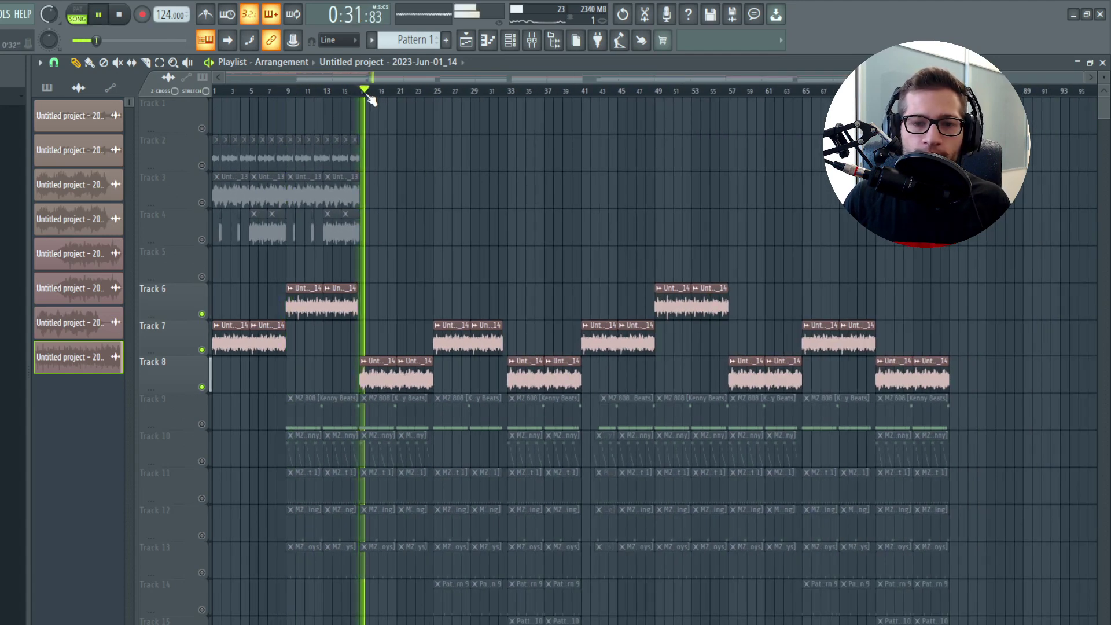
click(433, 90)
click(509, 91)
key(space)
click(213, 92)
click(302, 90)
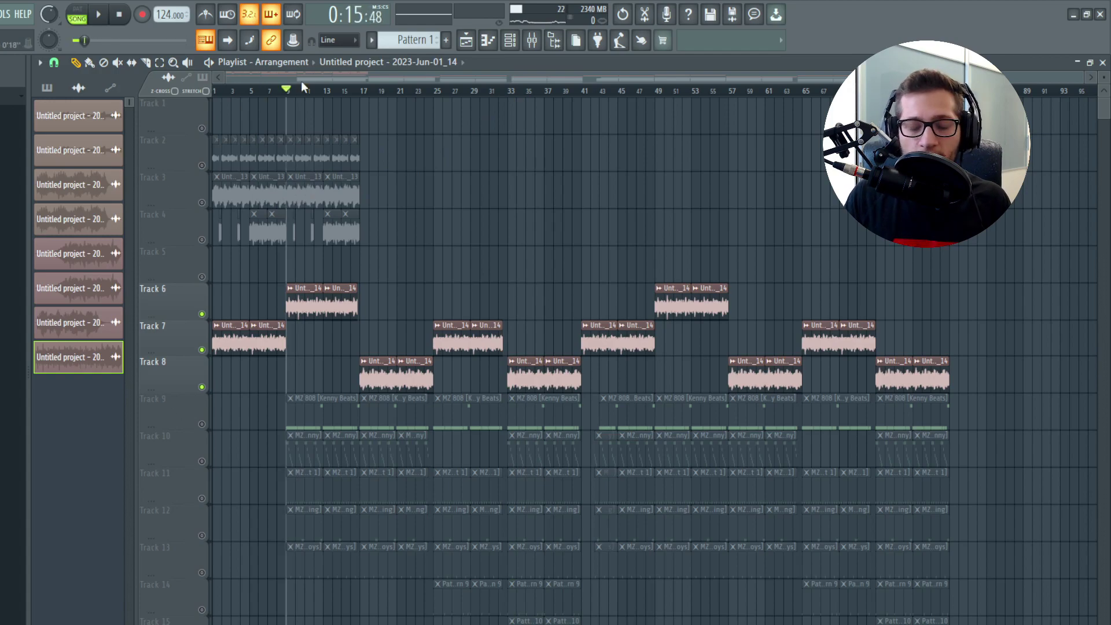
click(203, 461)
scroll(287, 439, down, 2)
ctrl+scroll(287, 439, up, 5)
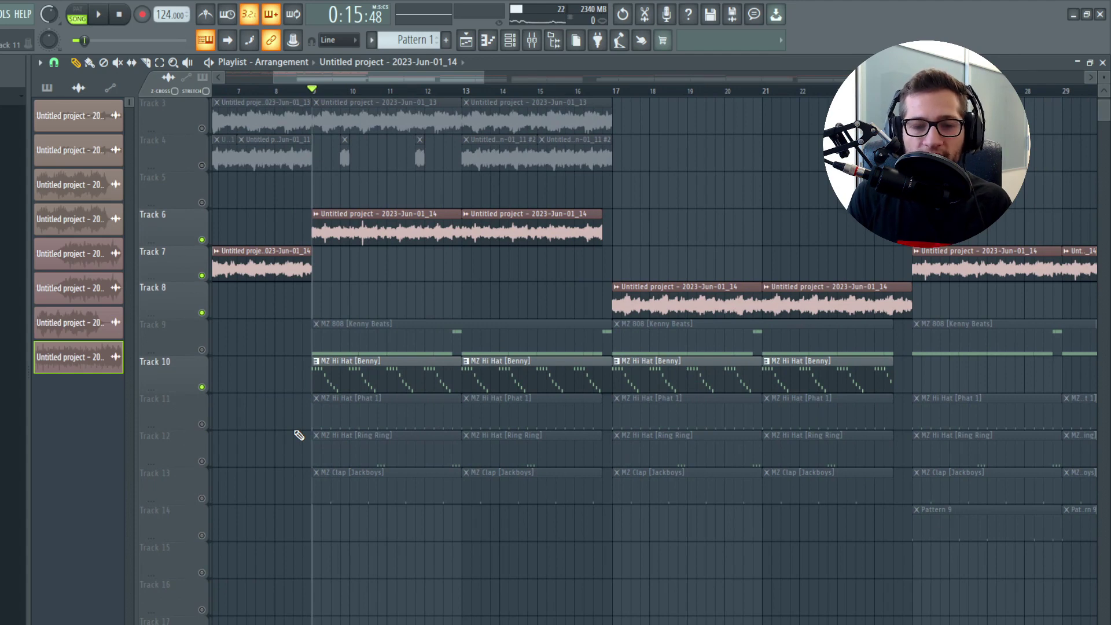
click(202, 424)
click(202, 387)
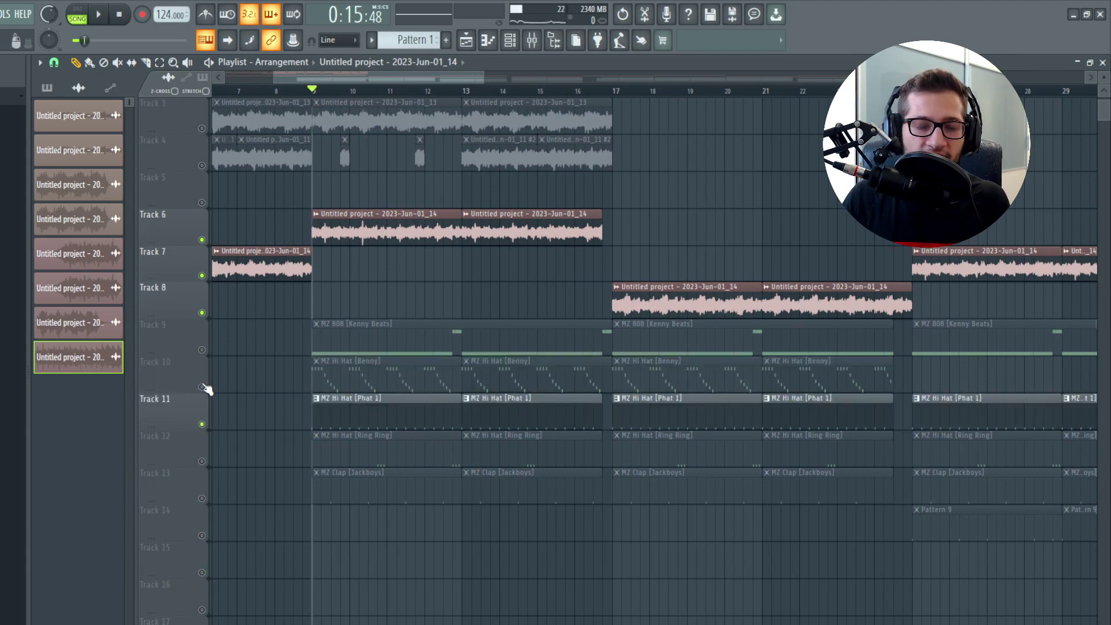
click(201, 423)
click(201, 387)
double_click(201, 423)
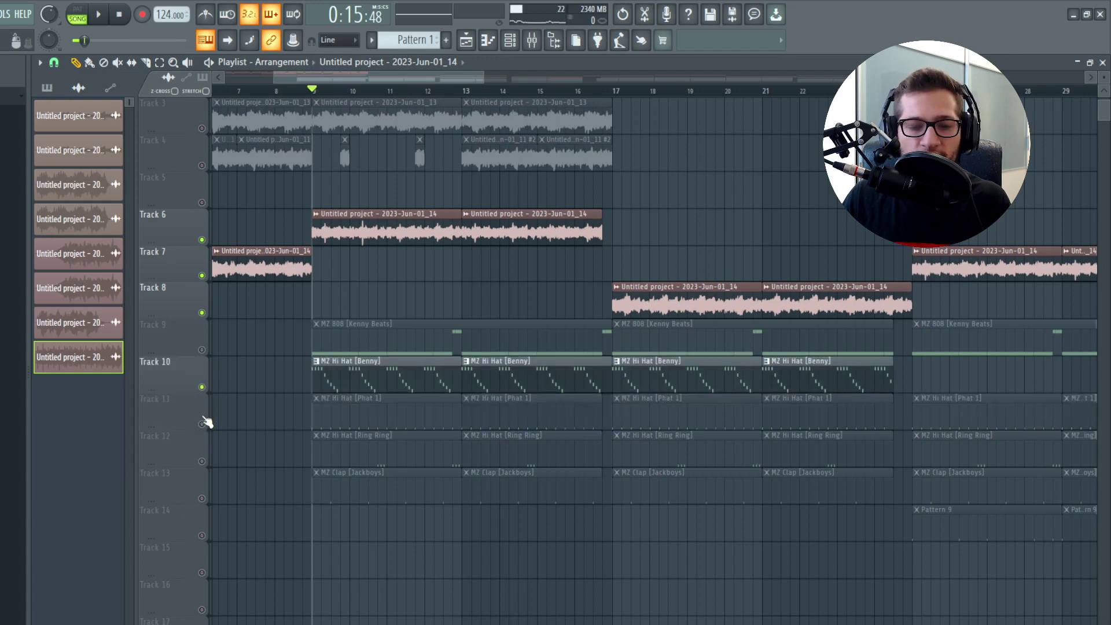
click(202, 387)
Step: Enable the MZ Clap [Jackboys] pattern on Track 13 and play it with the melody from bar 9
click(202, 498)
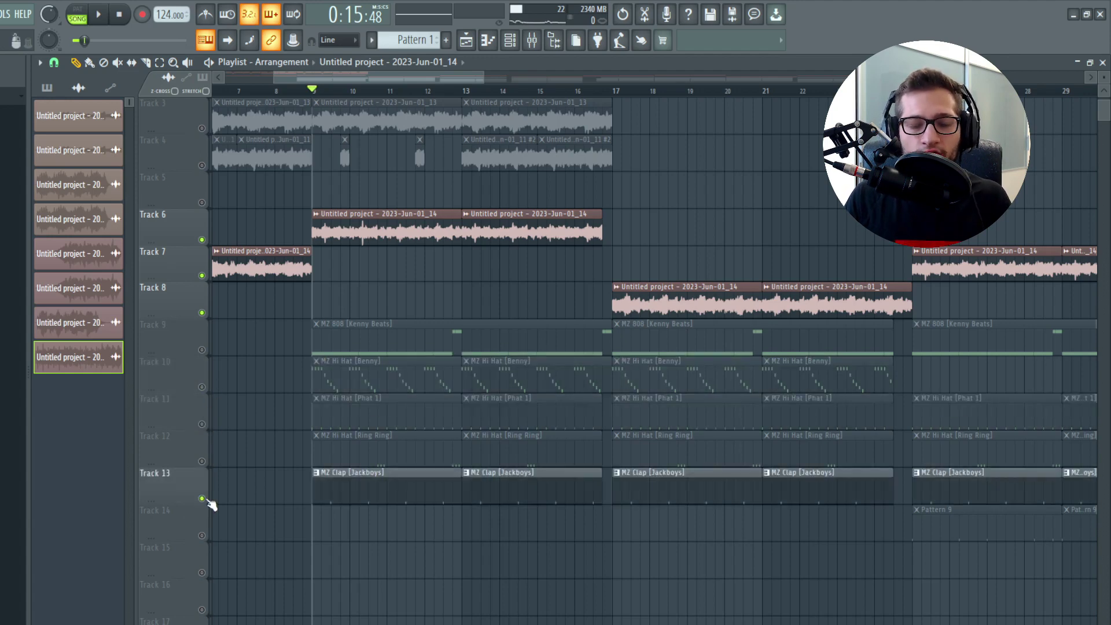
key(space)
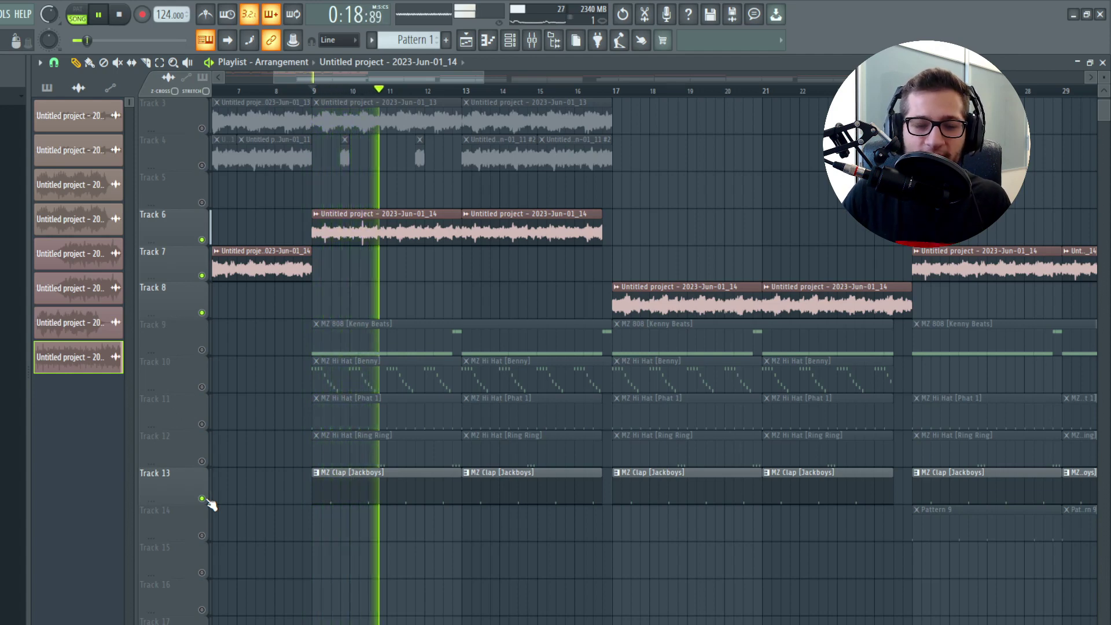
key(space)
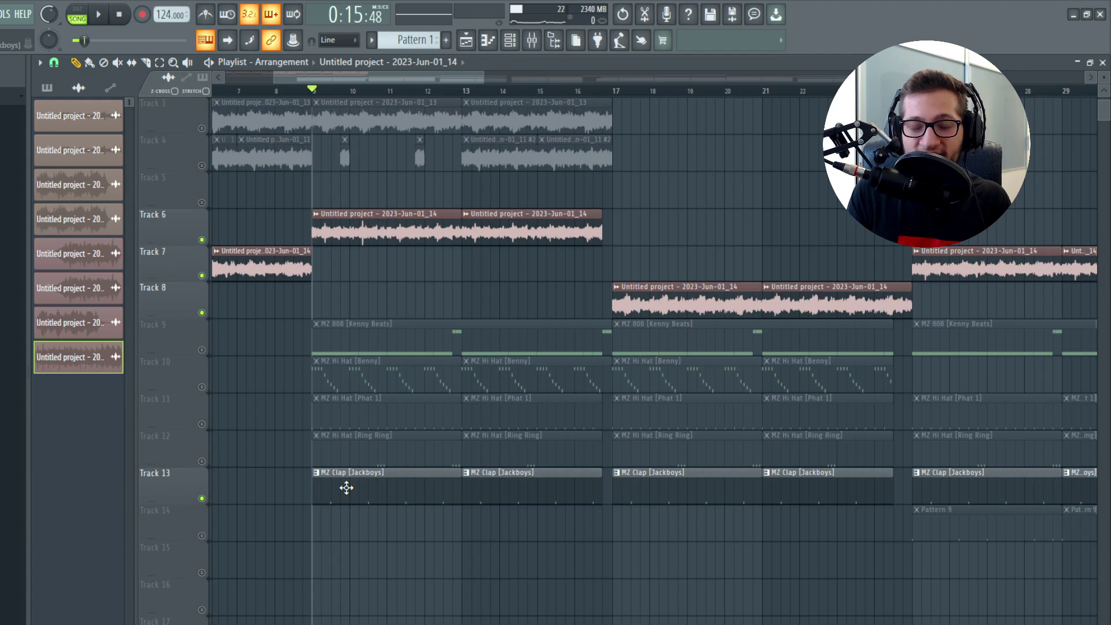
key(space)
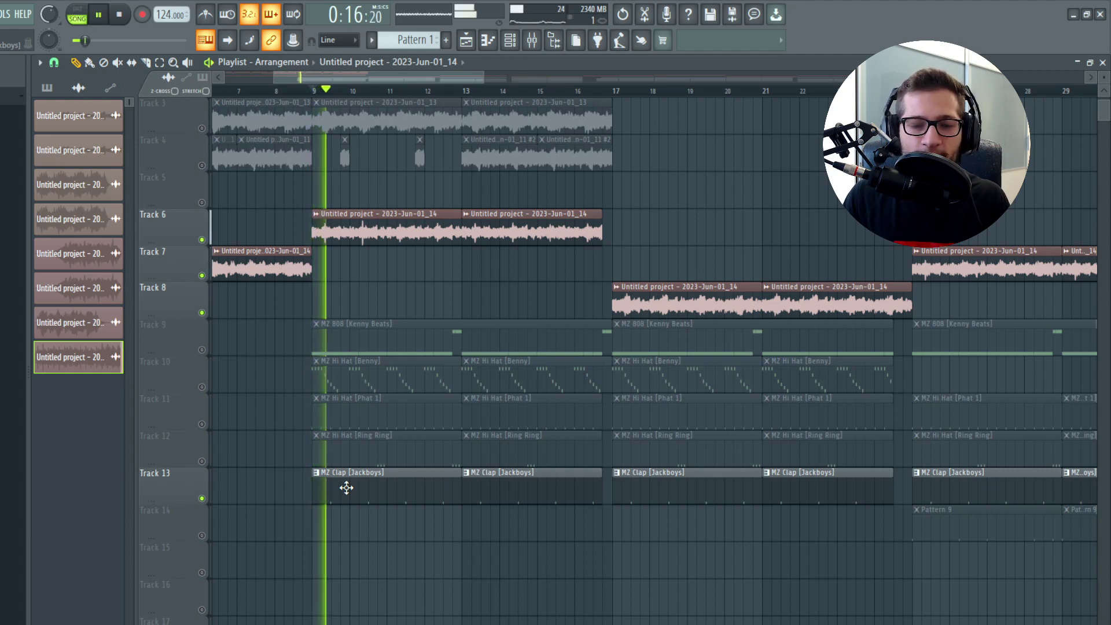
key(space)
Step: Enable the MZ Hi Hat [Phat 1] pattern on Track 11 and play it with the clap and melody
click(201, 424)
click(202, 461)
click(202, 461)
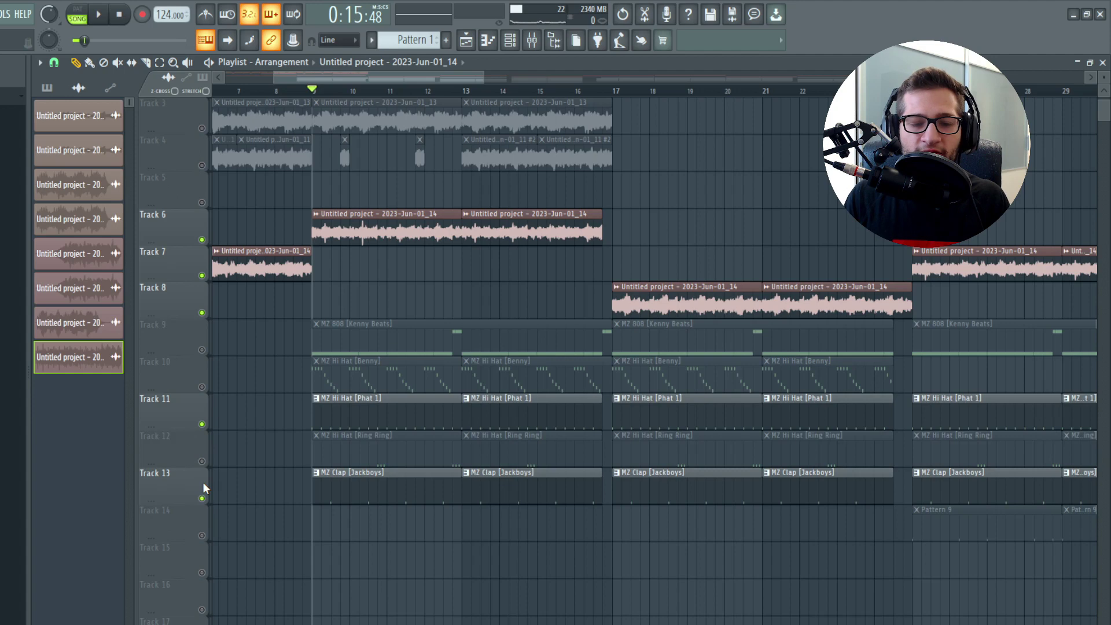
key(space)
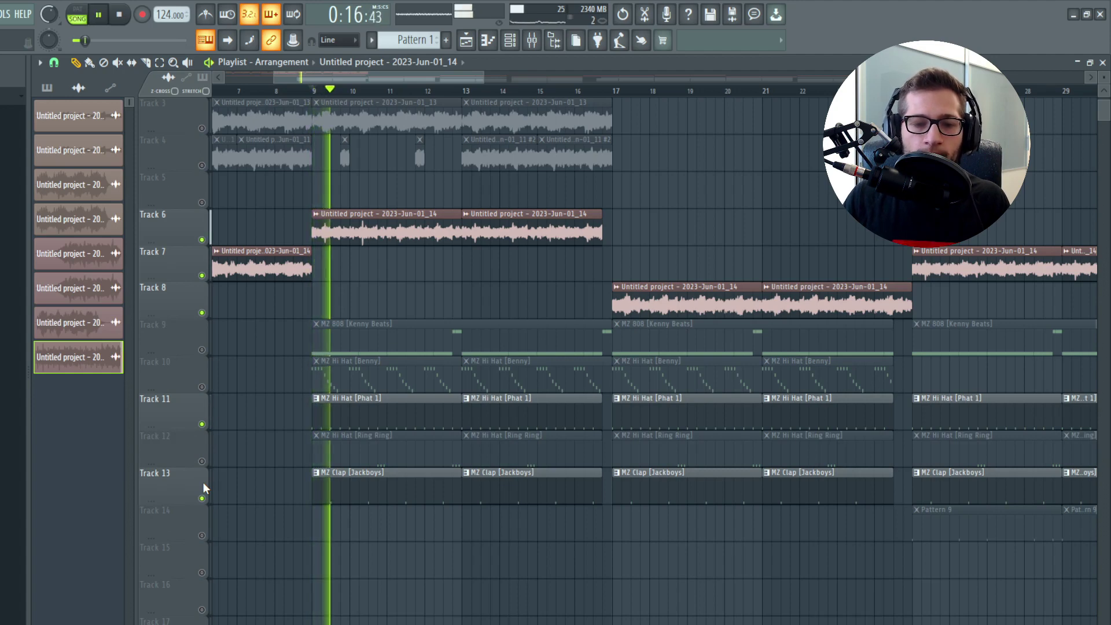
scroll(354, 496, up, 3)
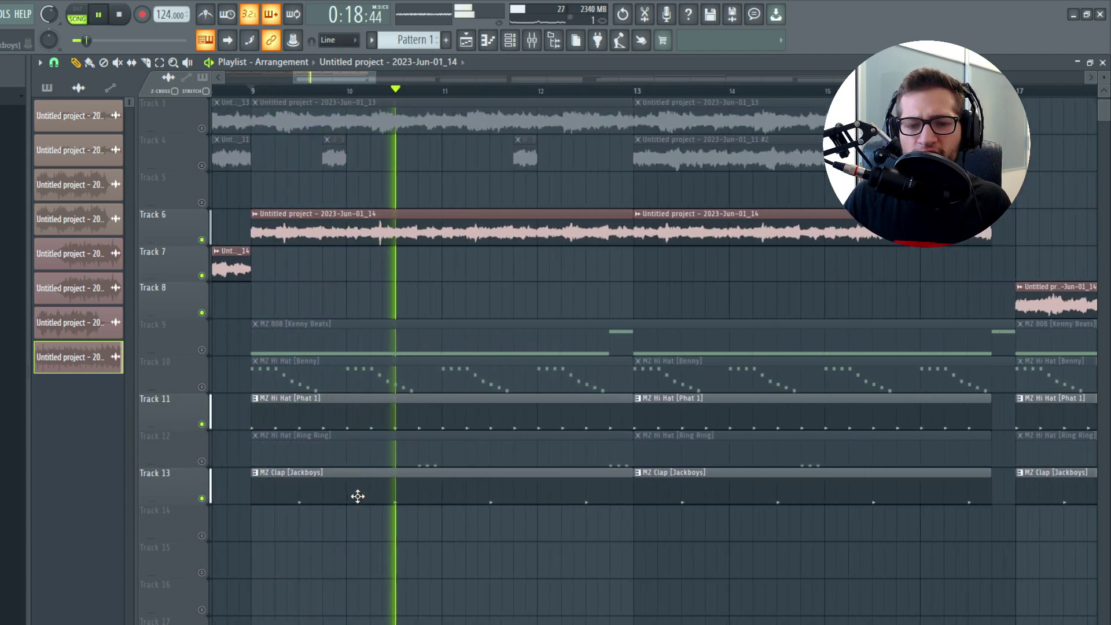
key(space)
Step: Open the MZ Hi Hat [Benny] pattern in the piano roll, examine its descending notes and play it
double_click(335, 376)
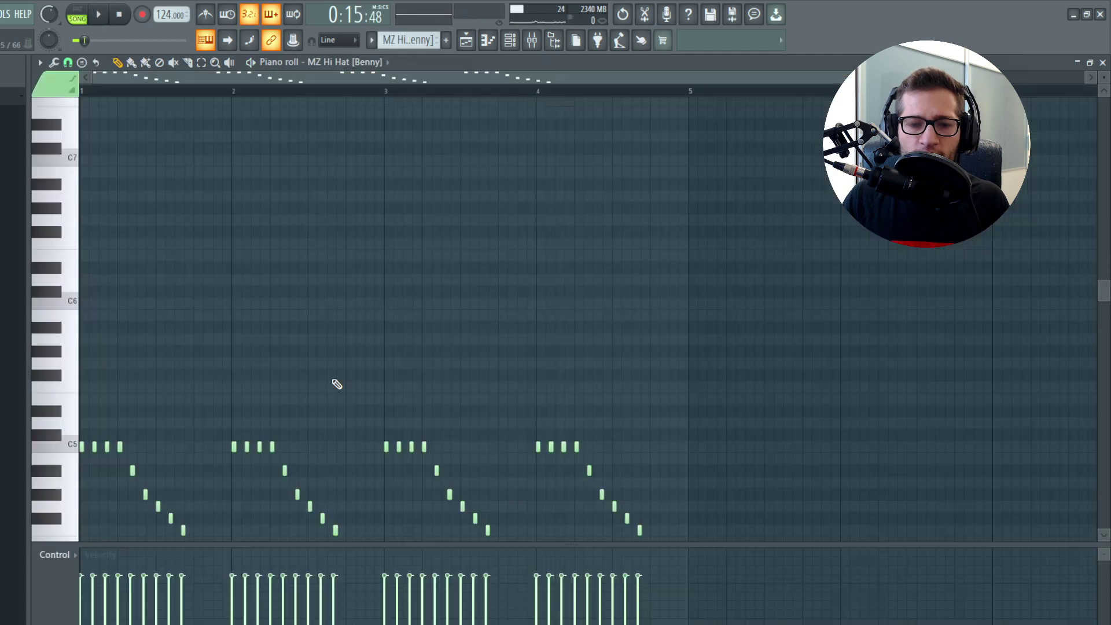
scroll(189, 391, down, 1)
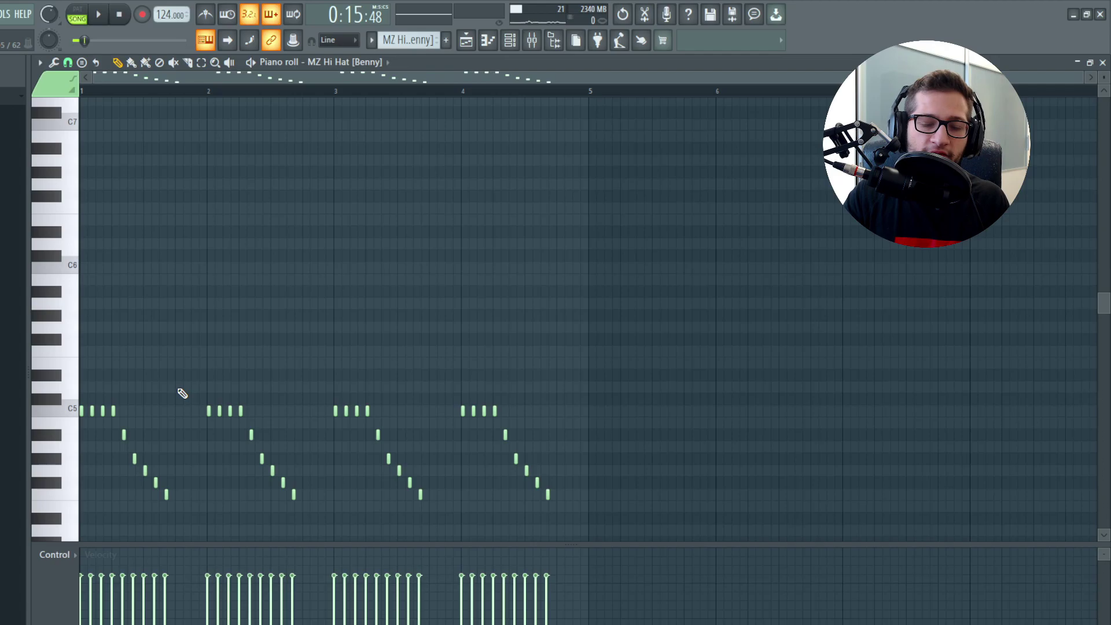
key(space)
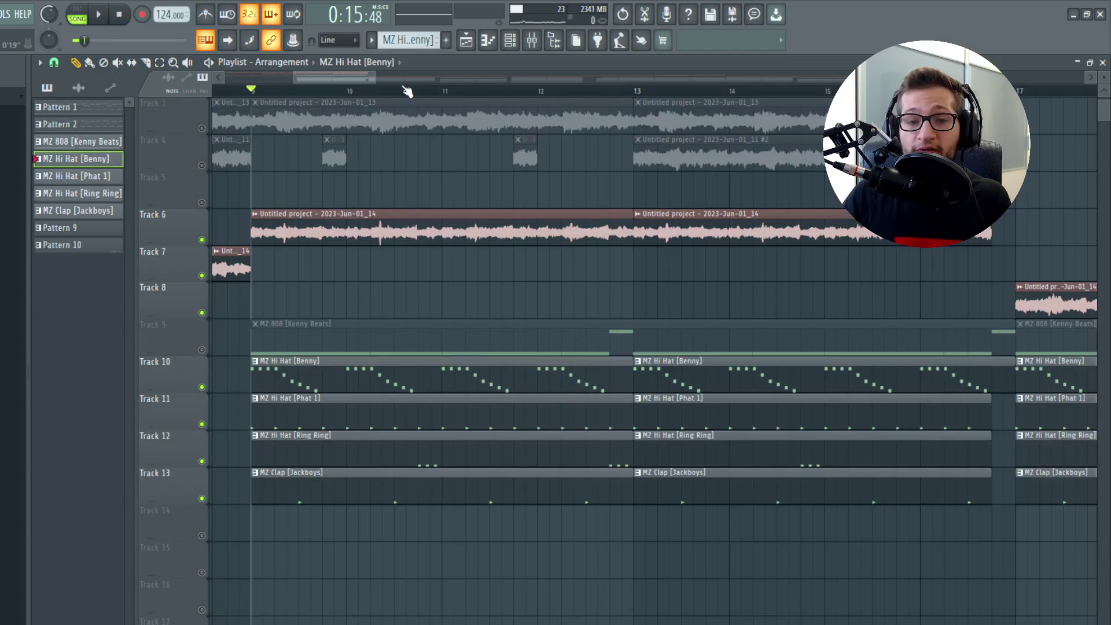
Step: Set the playhead to bar 10 and play the melody with the hi-hat and clap tracks
click(396, 91)
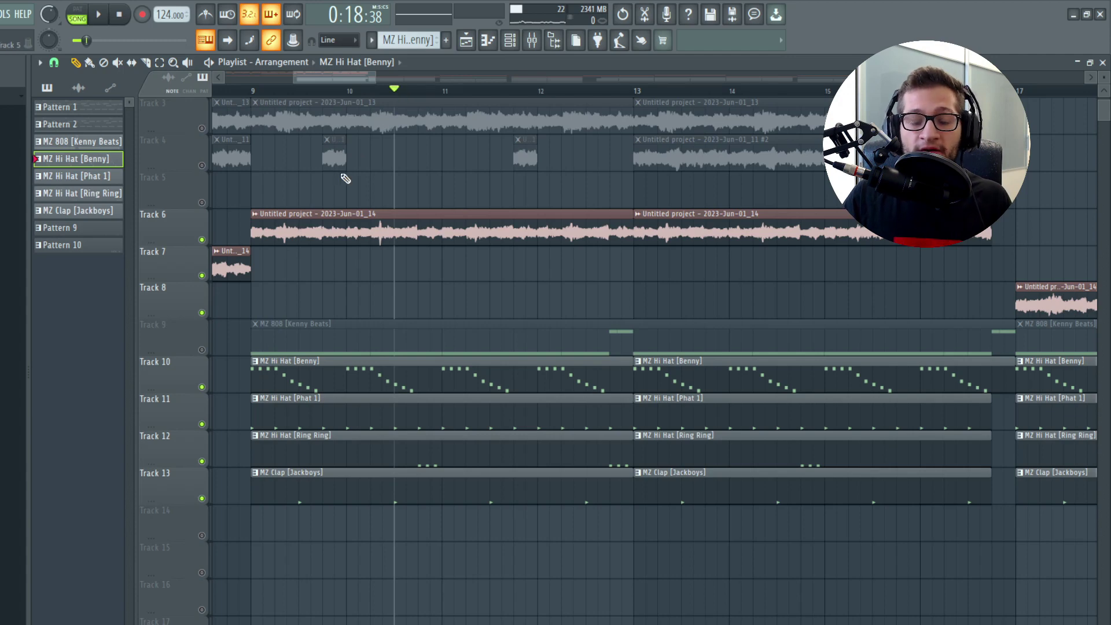
click(355, 93)
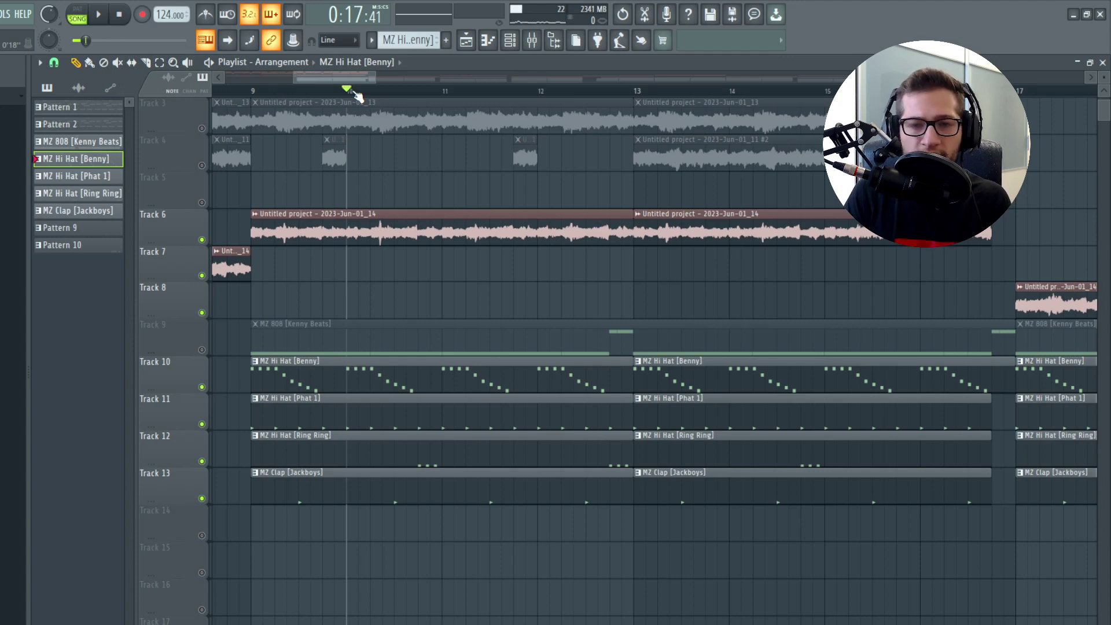
key(space)
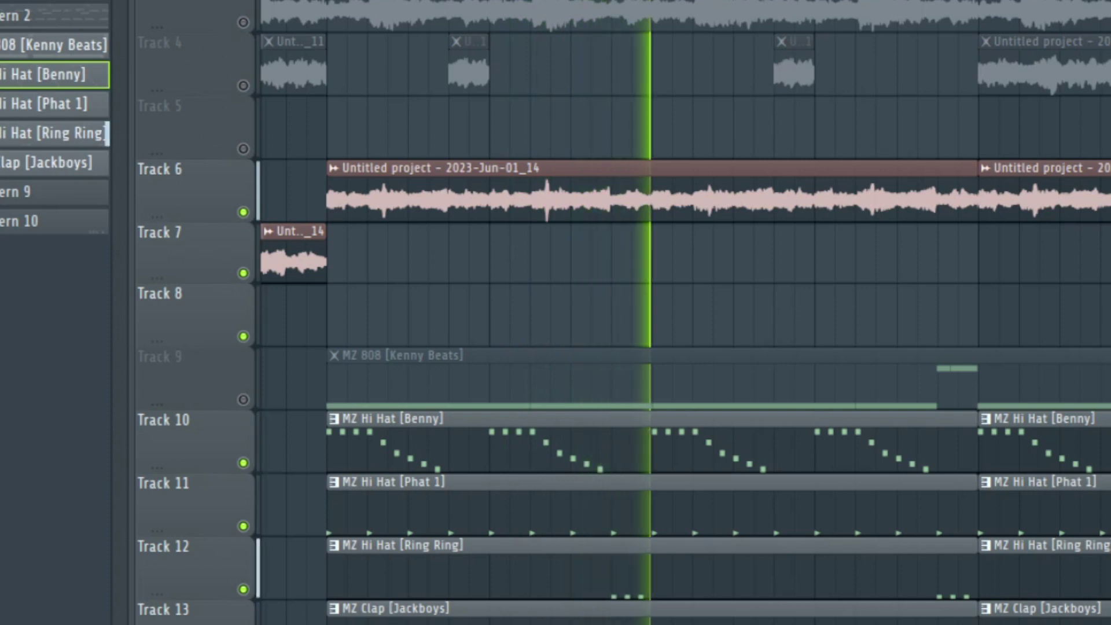
Step: Play the arrangement from bar 25 with Pattern 9 on Track 14 alongside the melody, hi-hats and clap
ctrl+scroll(446, 8, down, 3)
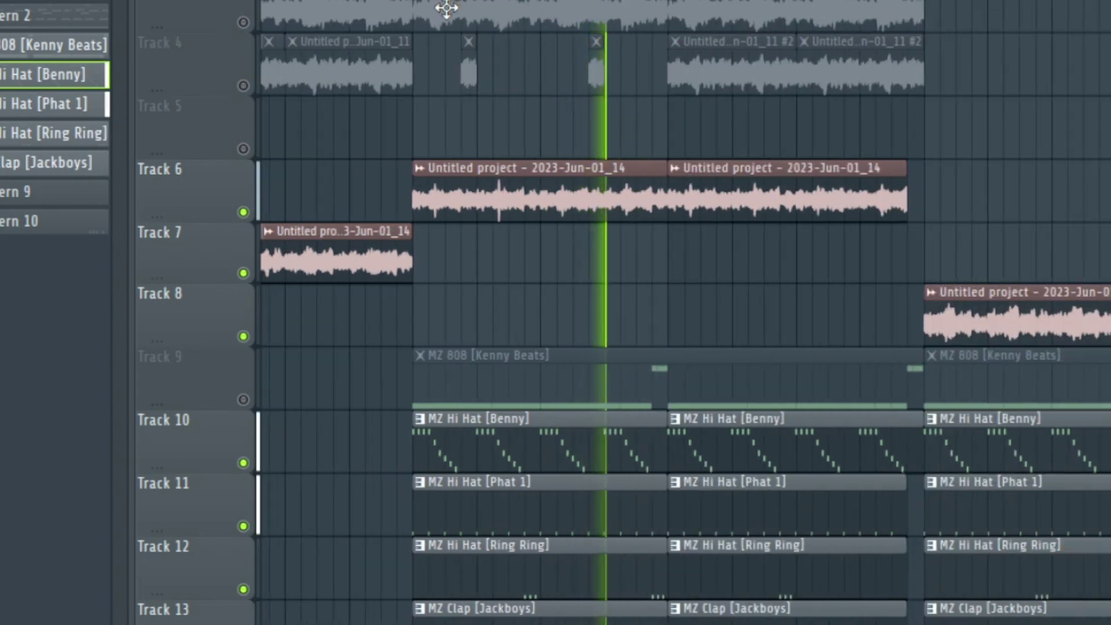
ctrl+scroll(630, 290, down, 2)
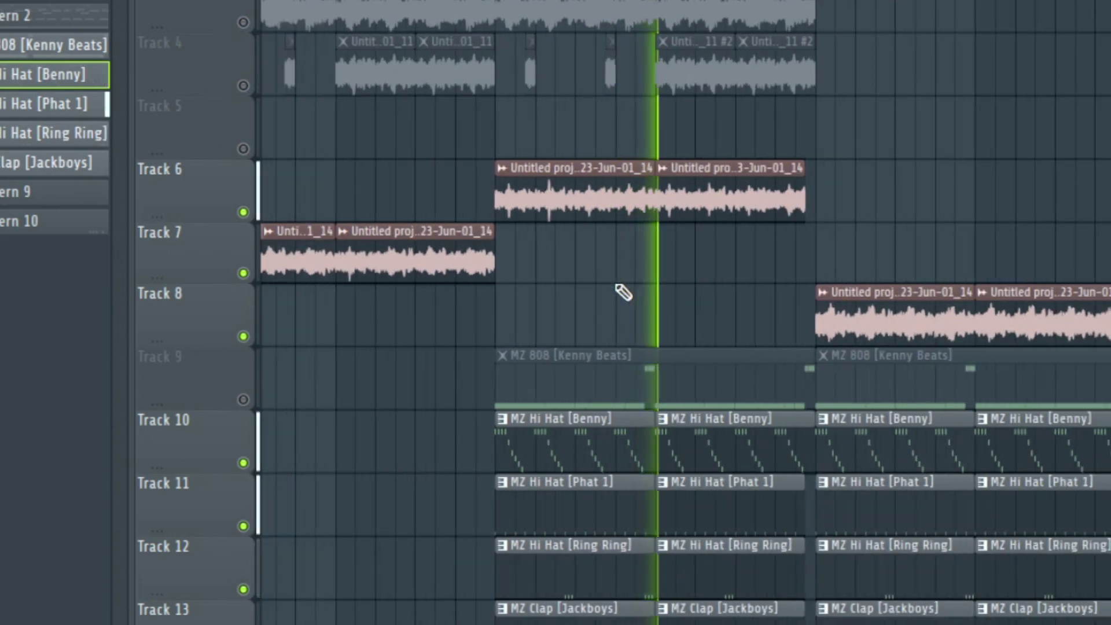
ctrl+scroll(623, 292, down, 2)
key(space)
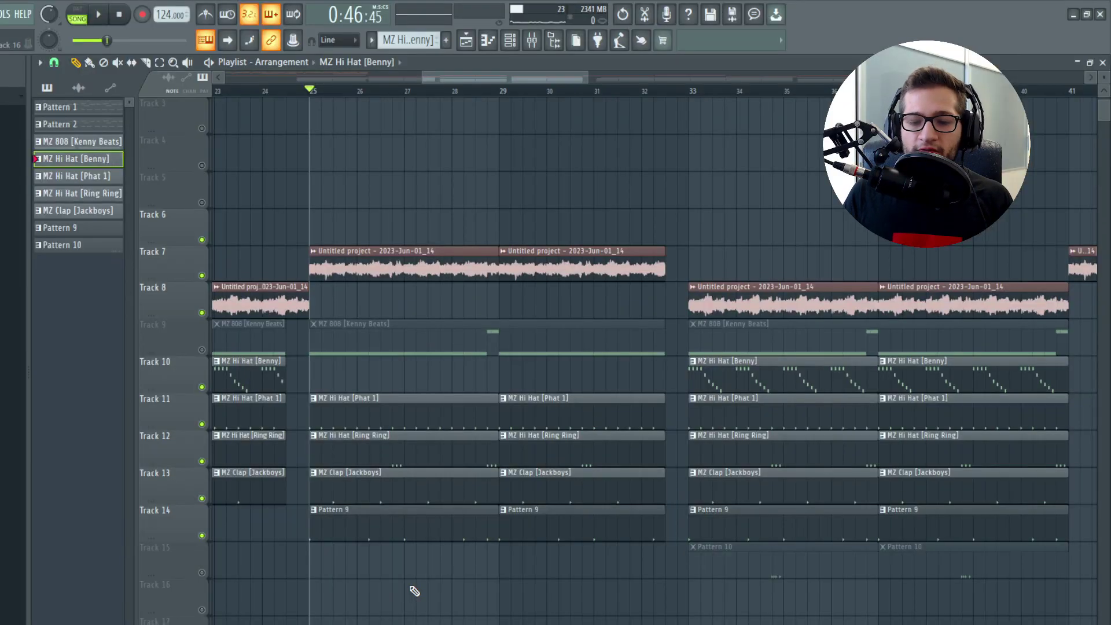
key(space)
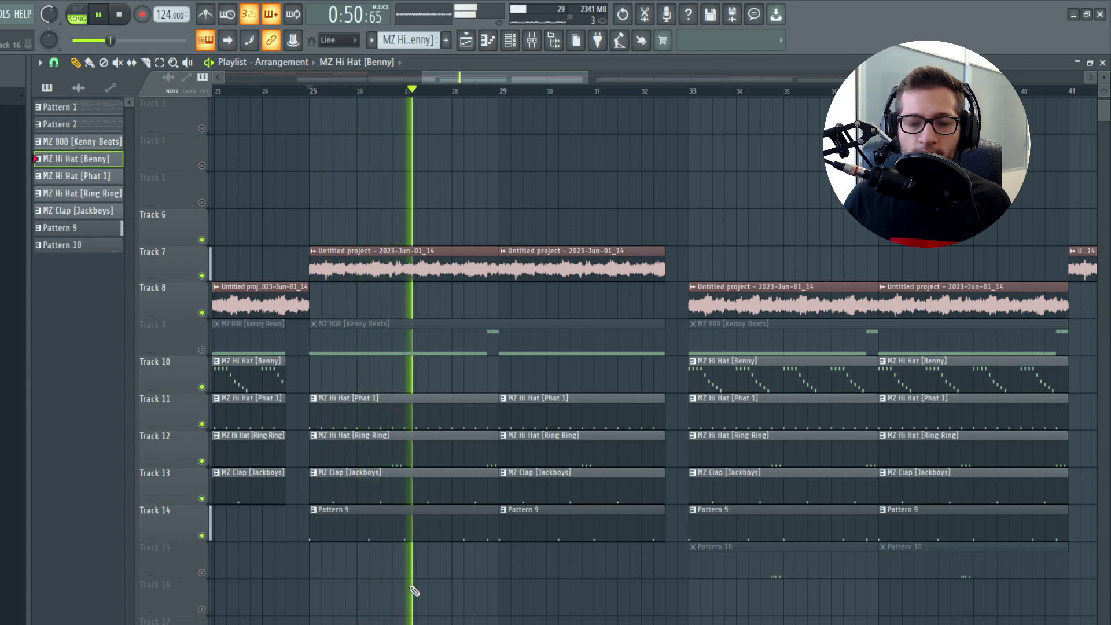
ctrl+scroll(536, 240, up, 1)
ctrl+scroll(537, 240, up, 2)
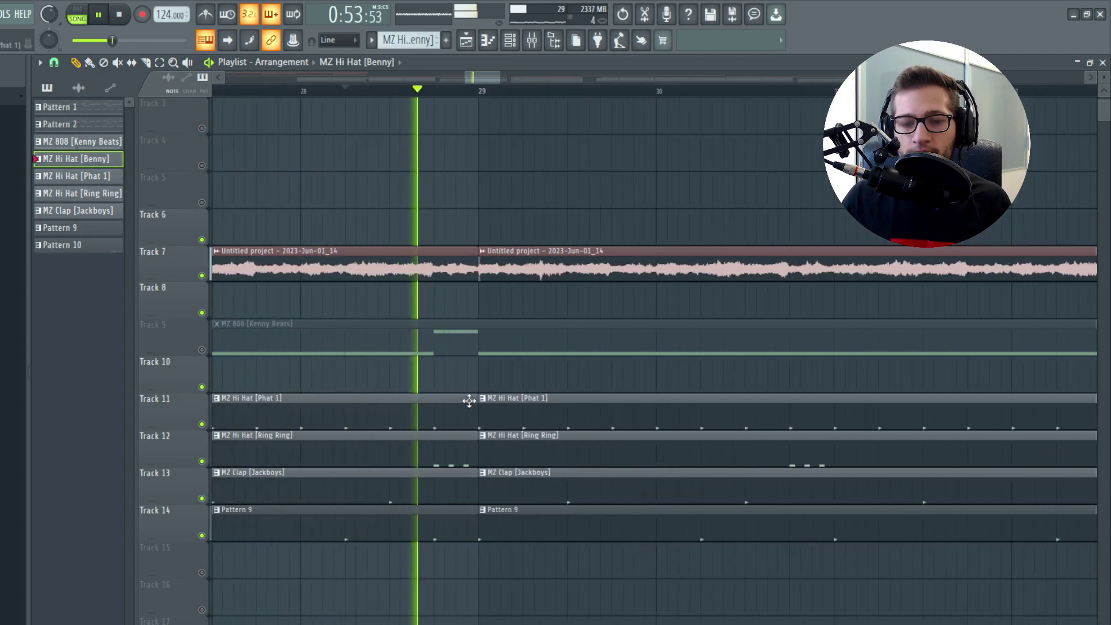
ctrl+scroll(471, 397, down, 5)
key(space)
Step: Play the section around bar 34 with Pattern 10 on Track 15 added to the melody and drums
click(576, 91)
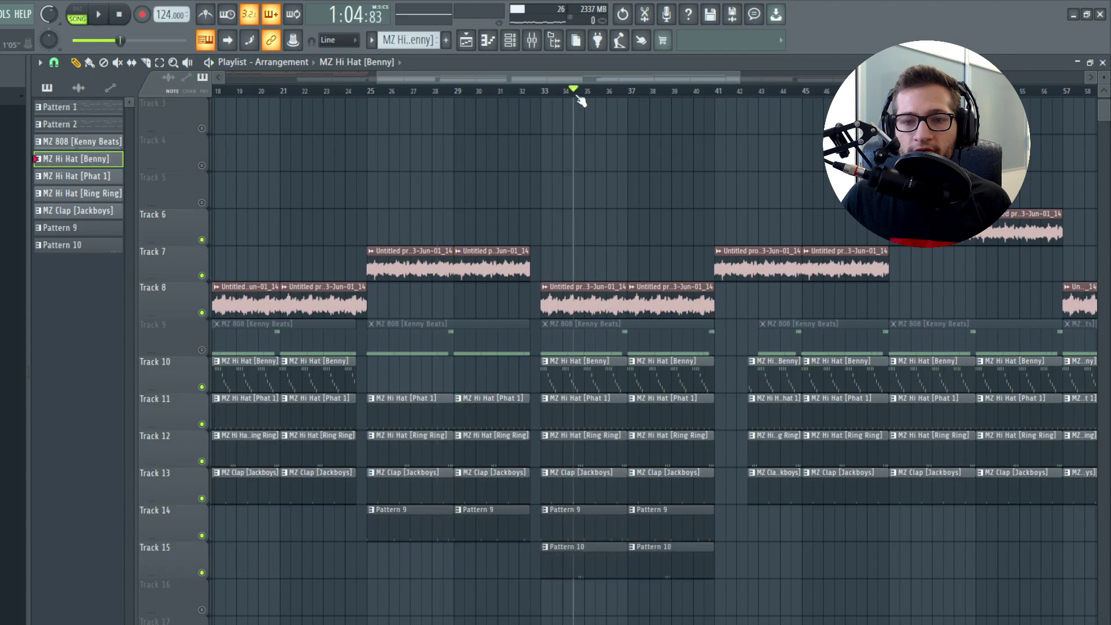
ctrl+scroll(619, 441, up, 6)
key(space)
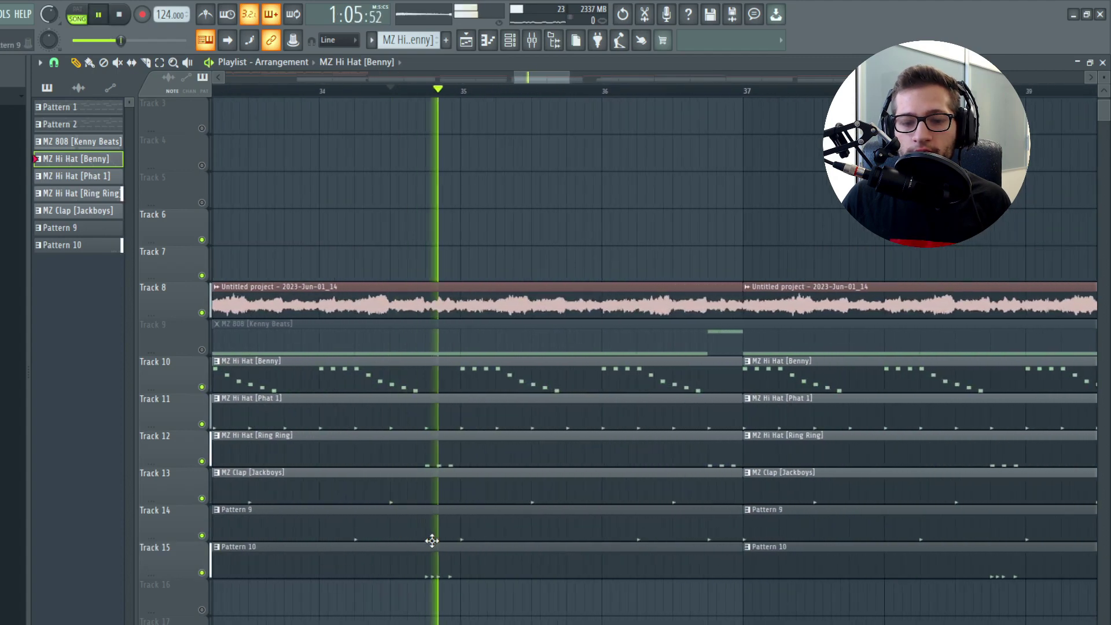
ctrl+scroll(463, 509, down, 6)
key(space)
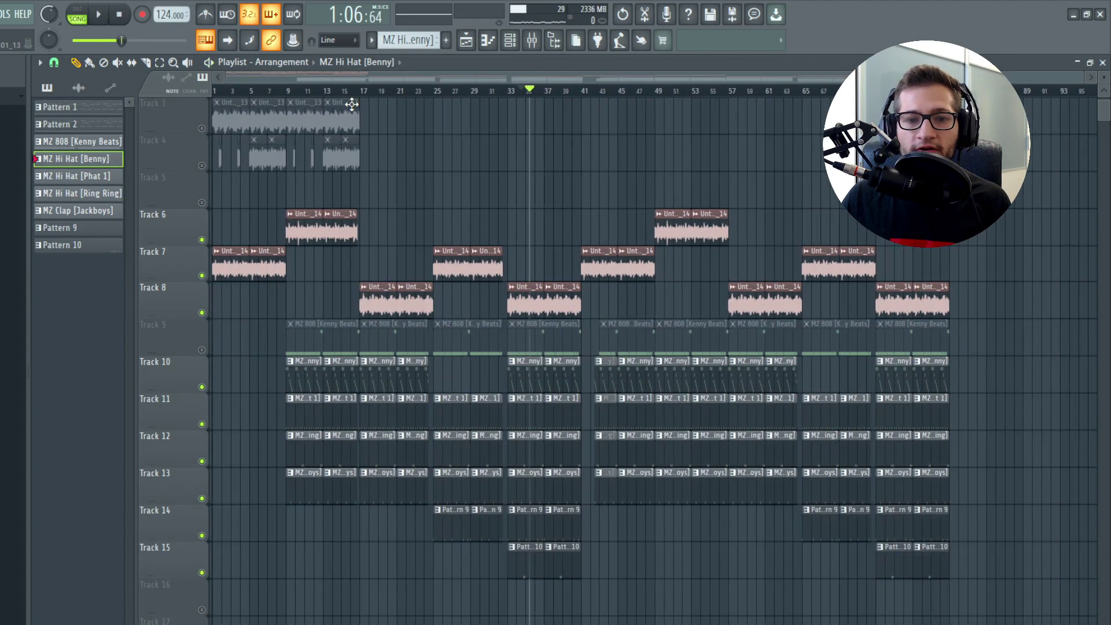
Step: Return the playhead to bar 9 and open the MZ 808 [Kenny Beats] pattern in the piano roll
click(288, 90)
ctrl+scroll(284, 322, up, 6)
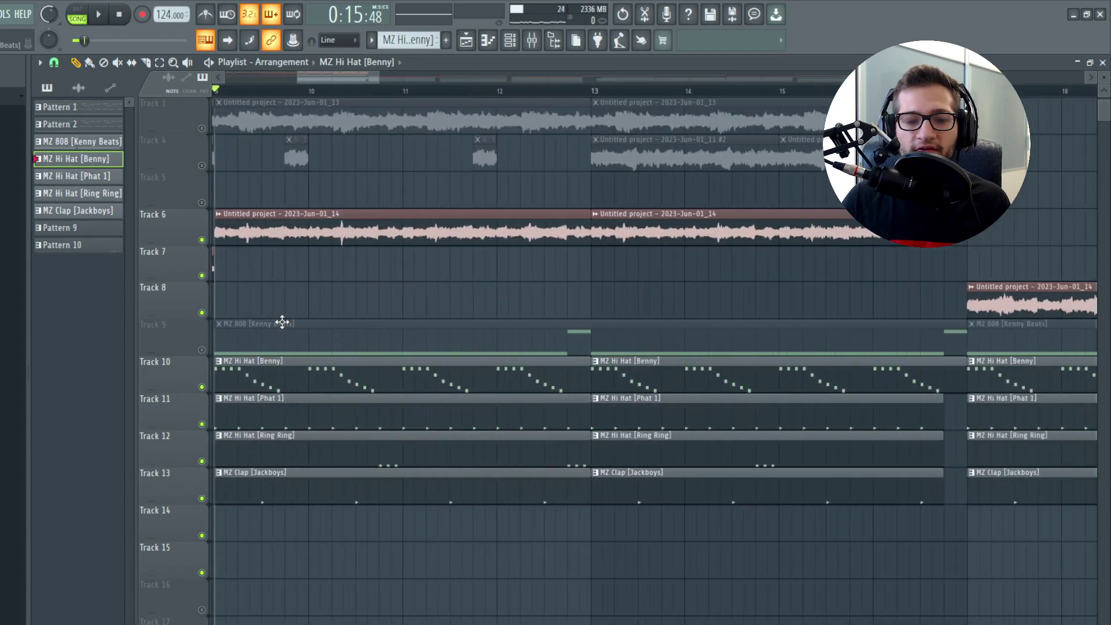
click(402, 91)
ctrl+scroll(213, 351, down, 6)
click(287, 91)
double_click(311, 325)
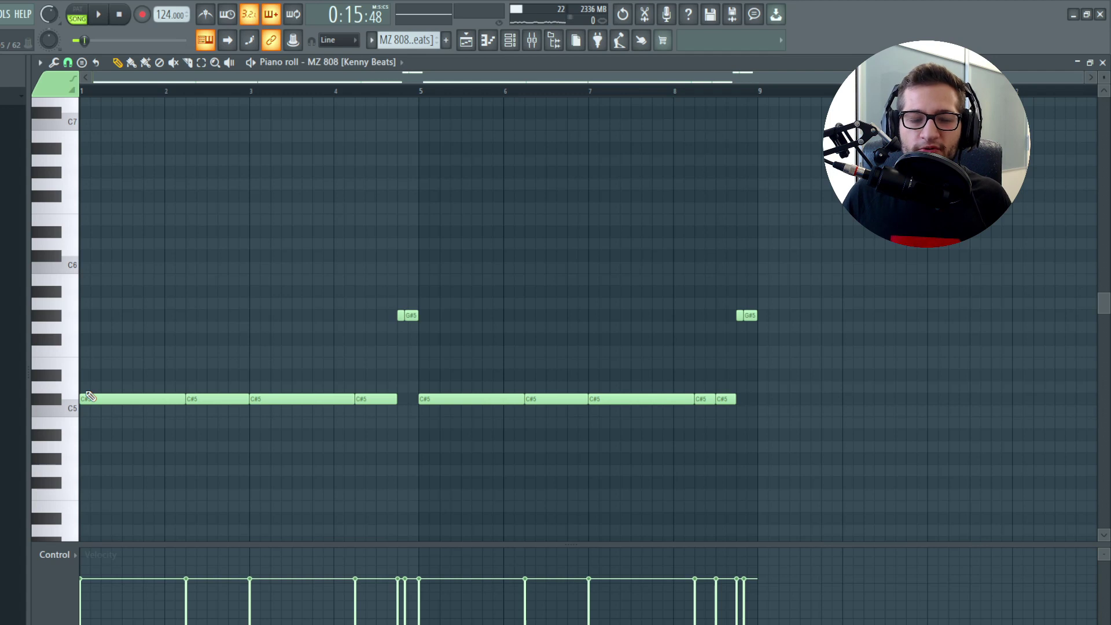
Step: Audition the C#5 notes of the 808 pattern and examine how its low and high notes are placed
scroll(178, 399, up, 3)
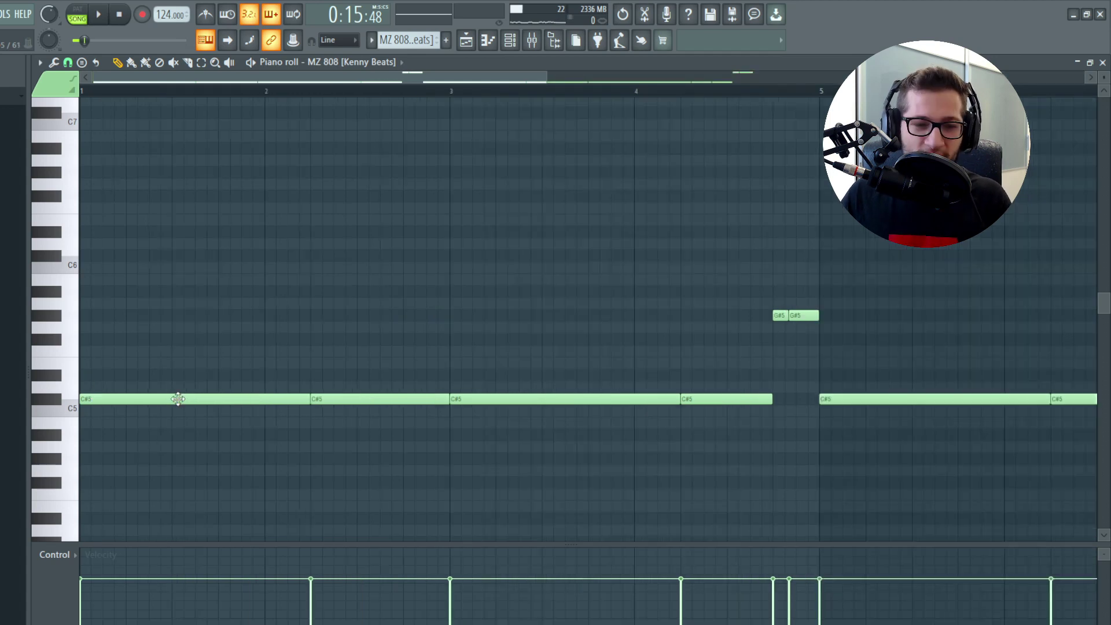
click(178, 399)
click(319, 399)
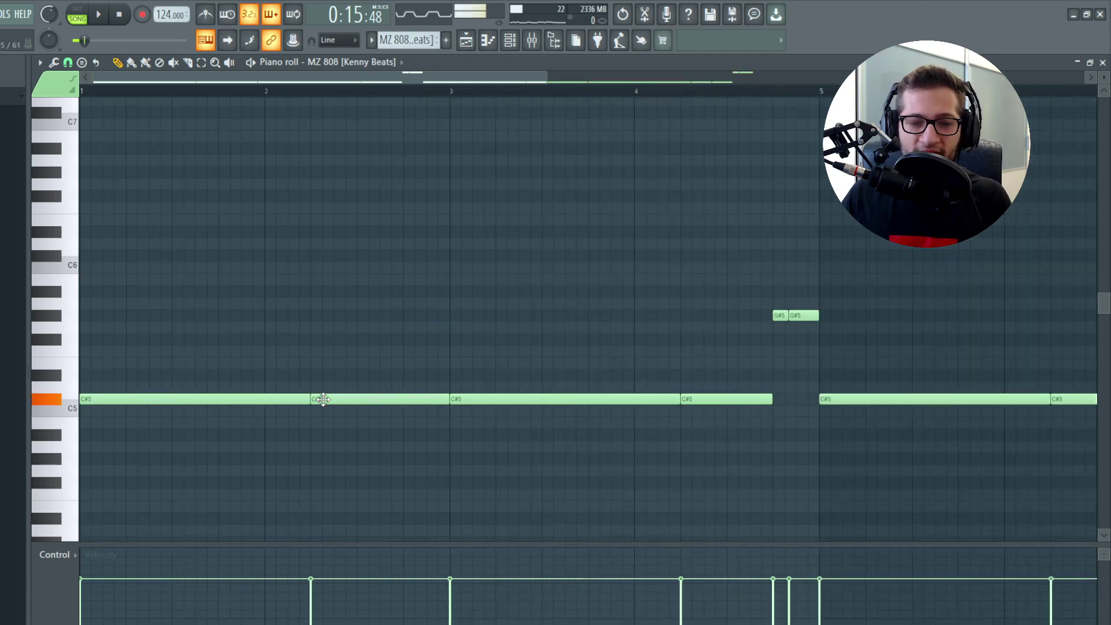
key(ctrl+z)
scroll(441, 318, down, 4)
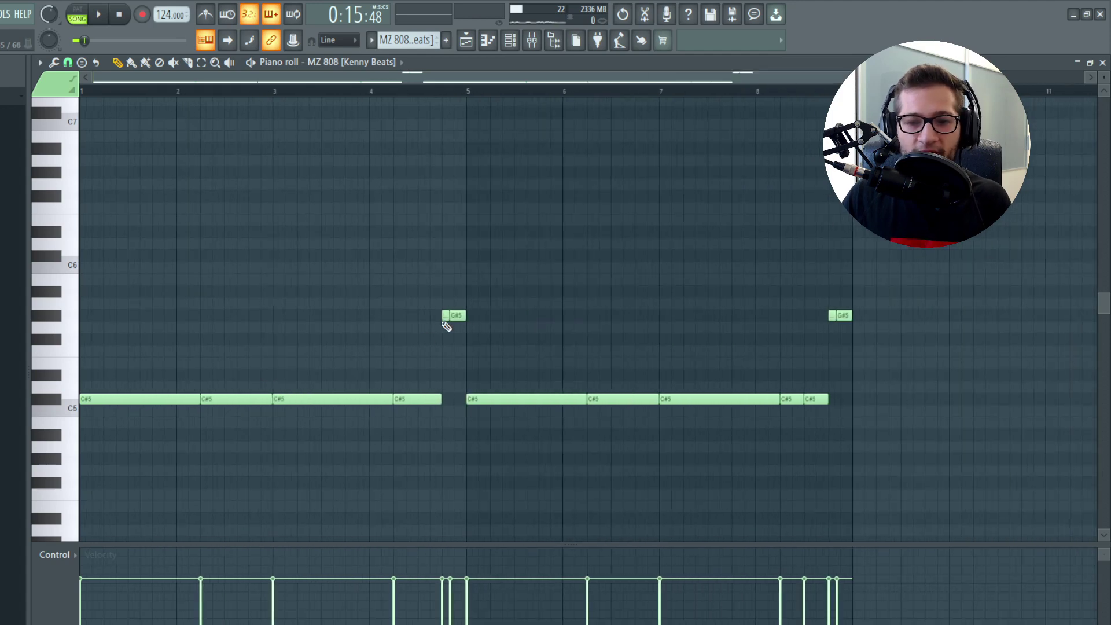
key(space)
scroll(405, 355, down, 1)
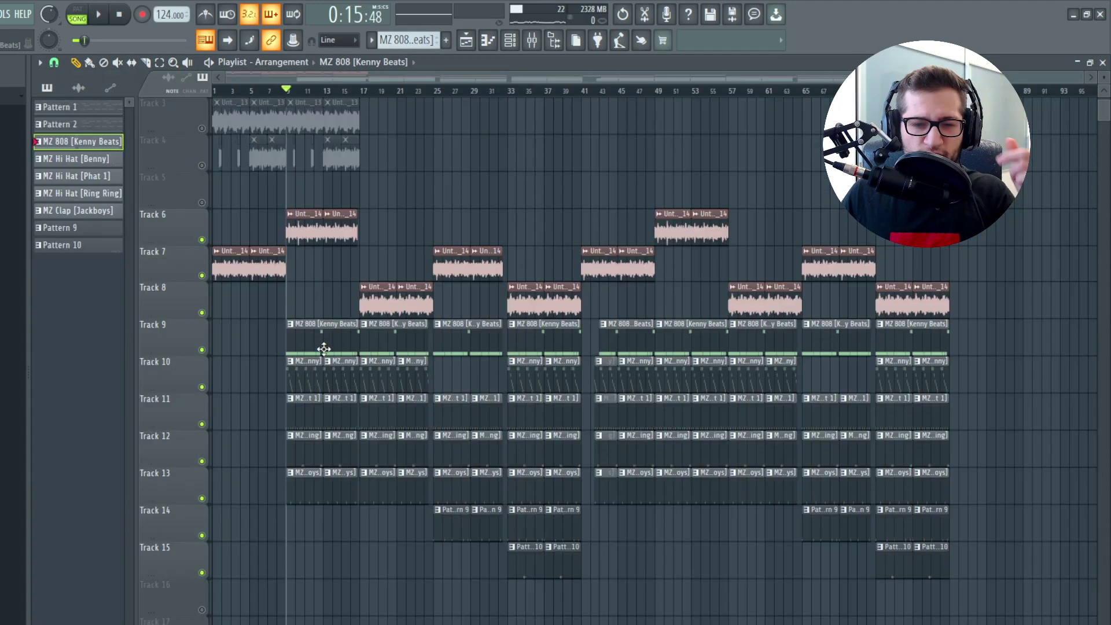
Step: Move the playhead between the section starts at bars 17, 25 and 33 to examine the arrangement
click(510, 40)
click(510, 40)
click(435, 89)
click(509, 91)
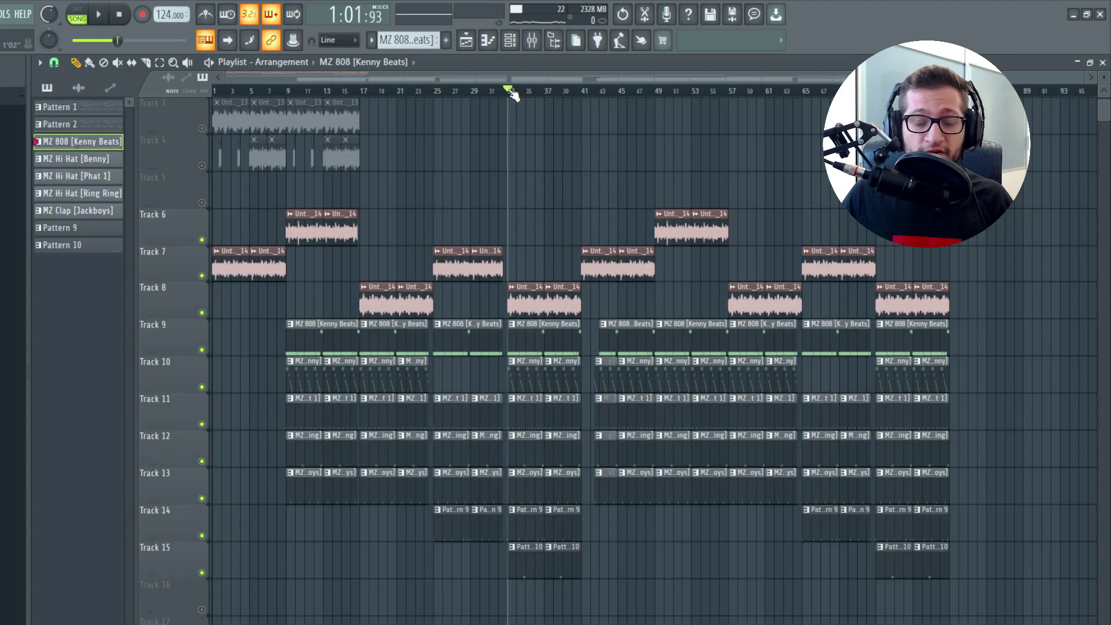
click(510, 91)
drag(508, 96, 369, 94)
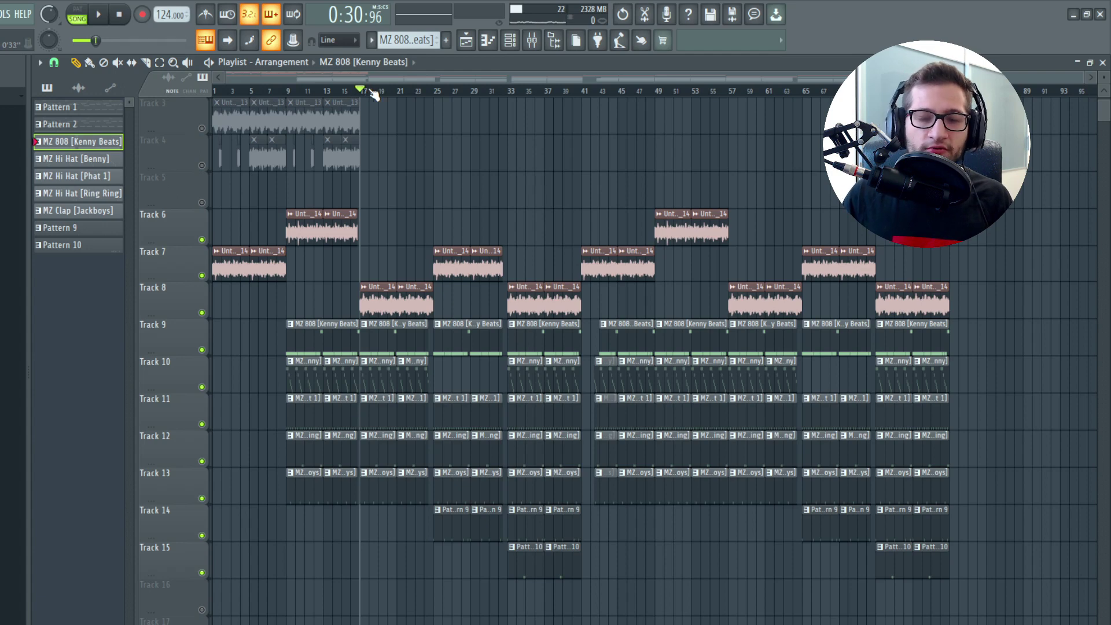
click(435, 93)
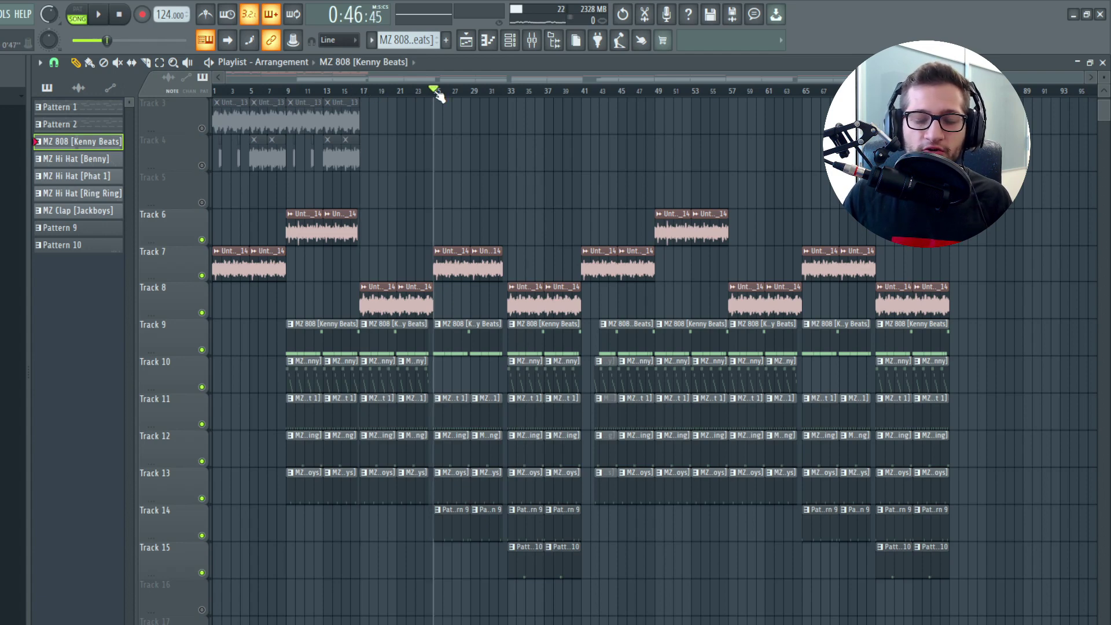
drag(502, 81, 516, 102)
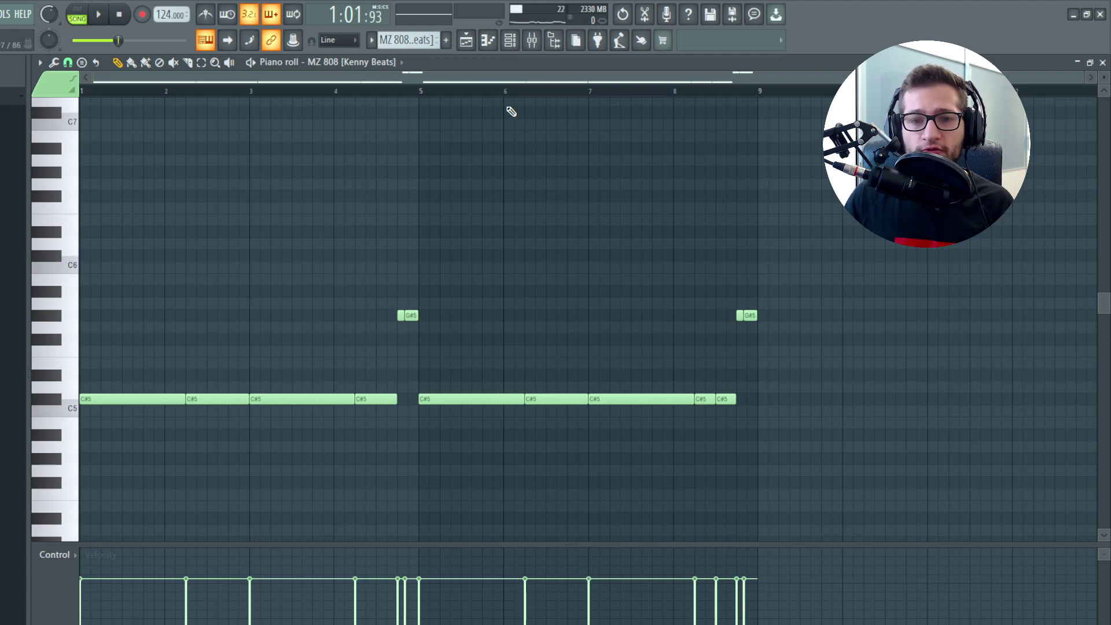
Step: Return from the piano roll to the playlist and set the playhead to bar 9
click(466, 40)
click(321, 93)
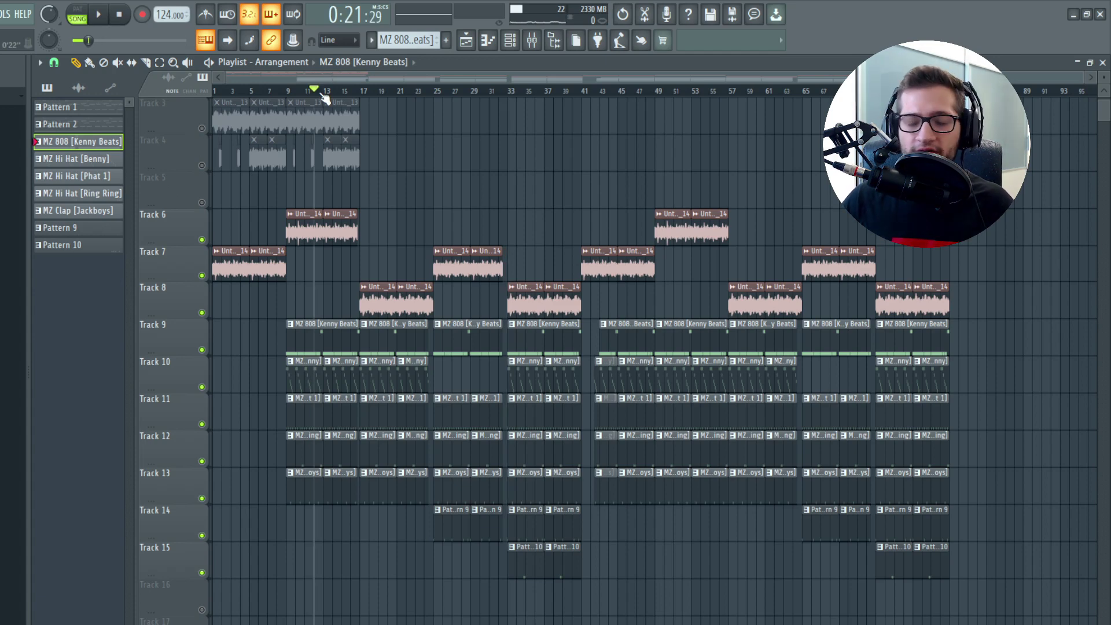
key(space)
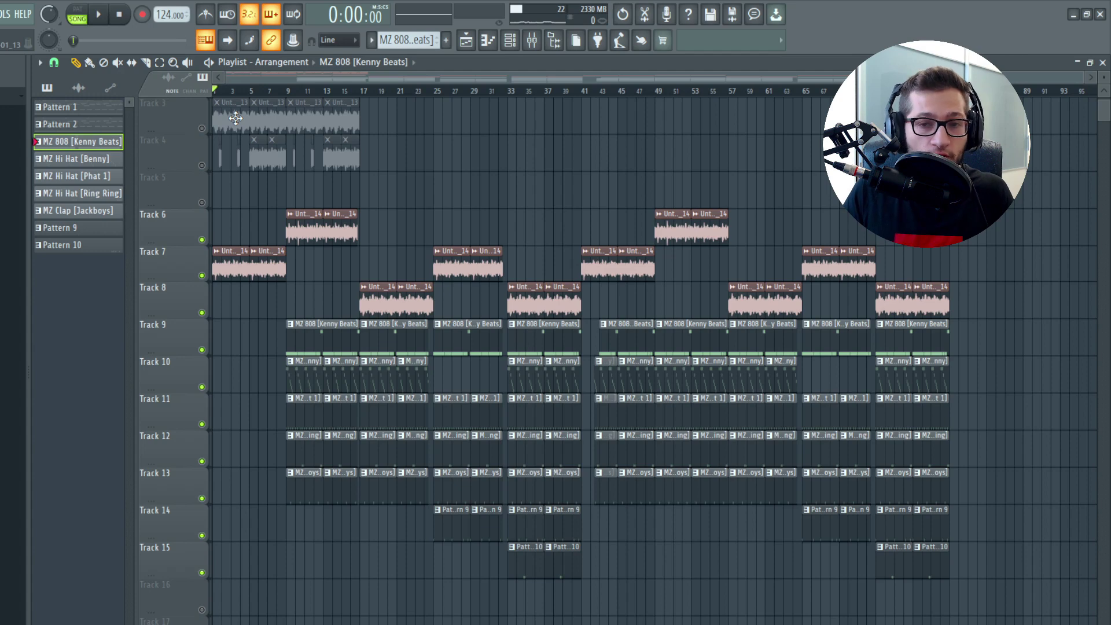
click(285, 91)
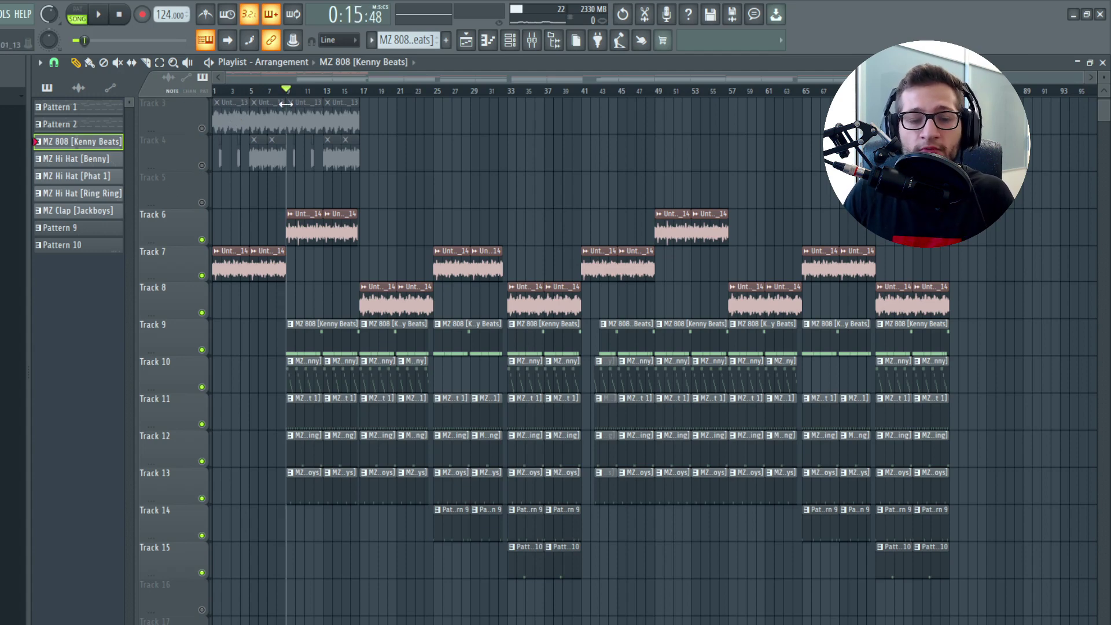
Step: Select bars 9 to 25, 9 to 33 and 9 to 17 on the timeline to compare the section lengths
scroll(256, 256, up, 3)
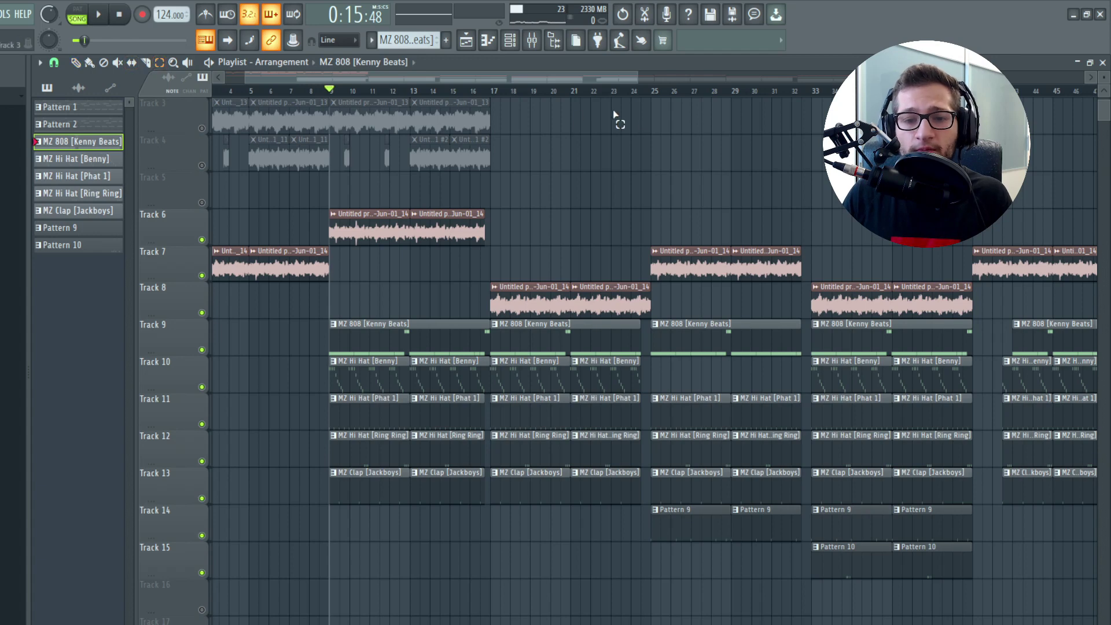
drag(654, 91, 330, 92)
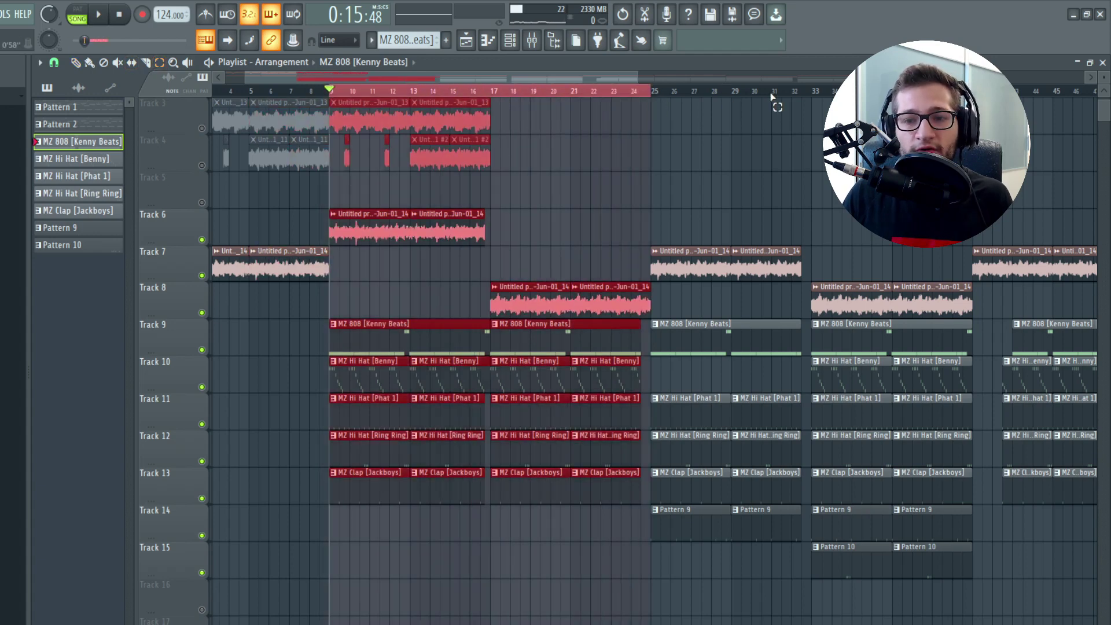
drag(816, 91, 329, 92)
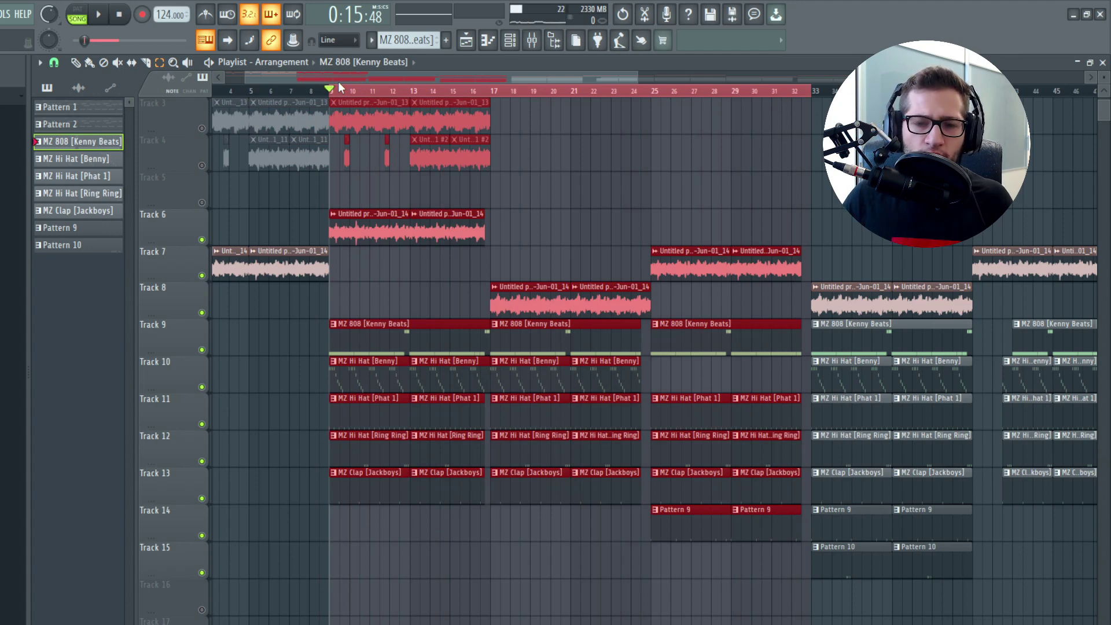
scroll(405, 91, down, 3)
drag(435, 92, 323, 93)
click(394, 218)
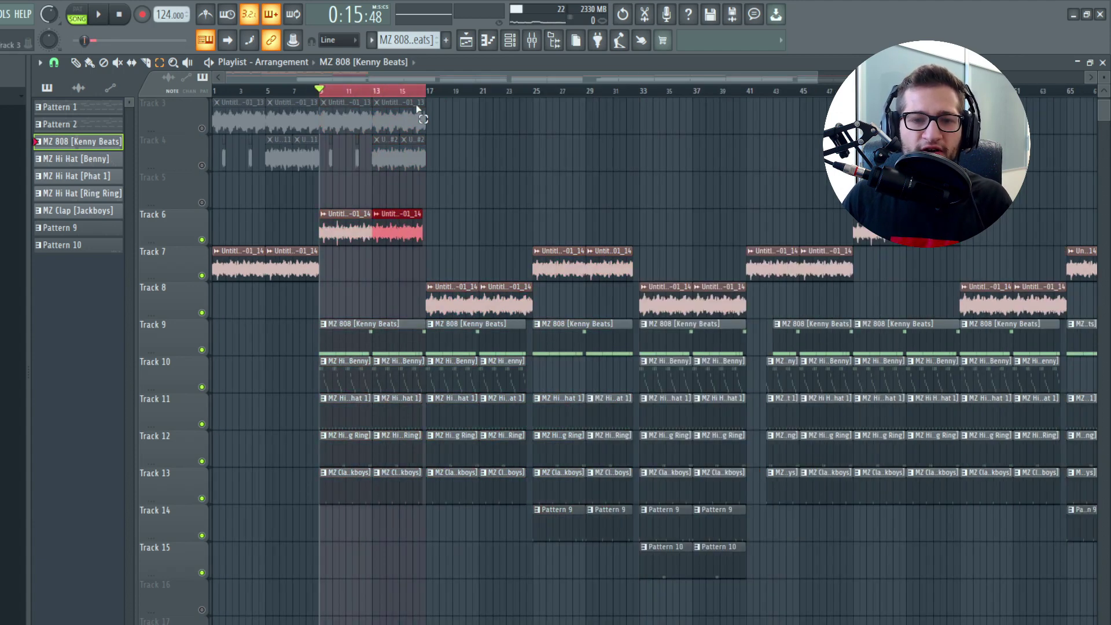
Step: Select the melody clips on Tracks 6, 7 and 8 in turn to compare how they alternate between sections
drag(508, 278, 620, 266)
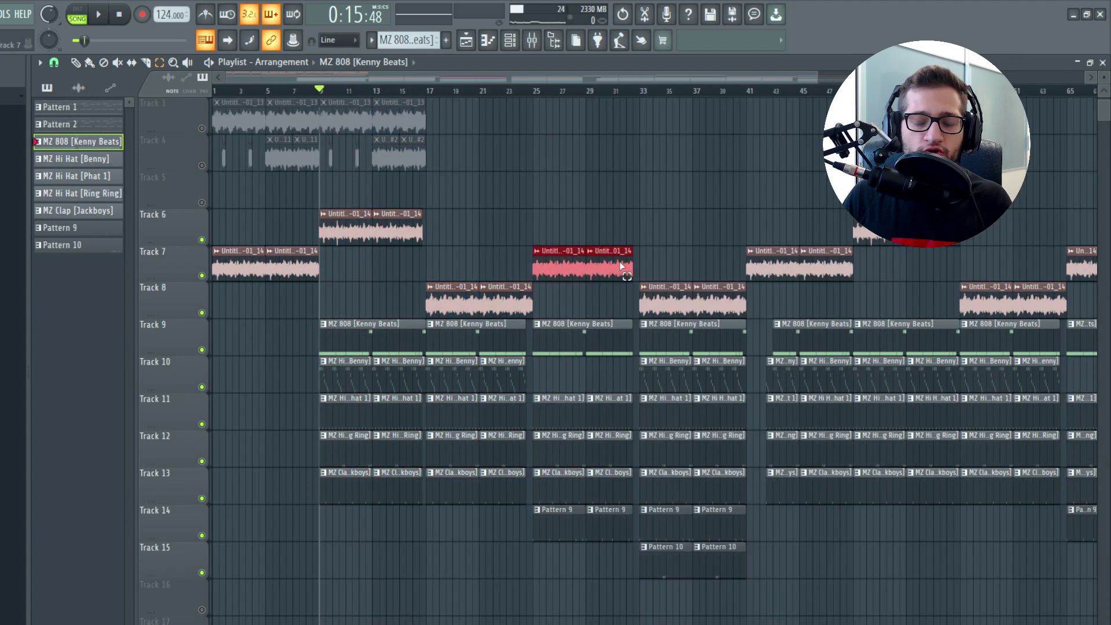
drag(387, 273, 518, 301)
drag(436, 280, 331, 237)
drag(458, 228, 653, 271)
drag(409, 228, 341, 235)
drag(459, 209, 633, 269)
Step: Select the 808 and drum clips from bar 9 to 24, and the MZ Hi Hat [Benny] clips on Track 10
drag(347, 245, 503, 498)
drag(404, 318, 515, 498)
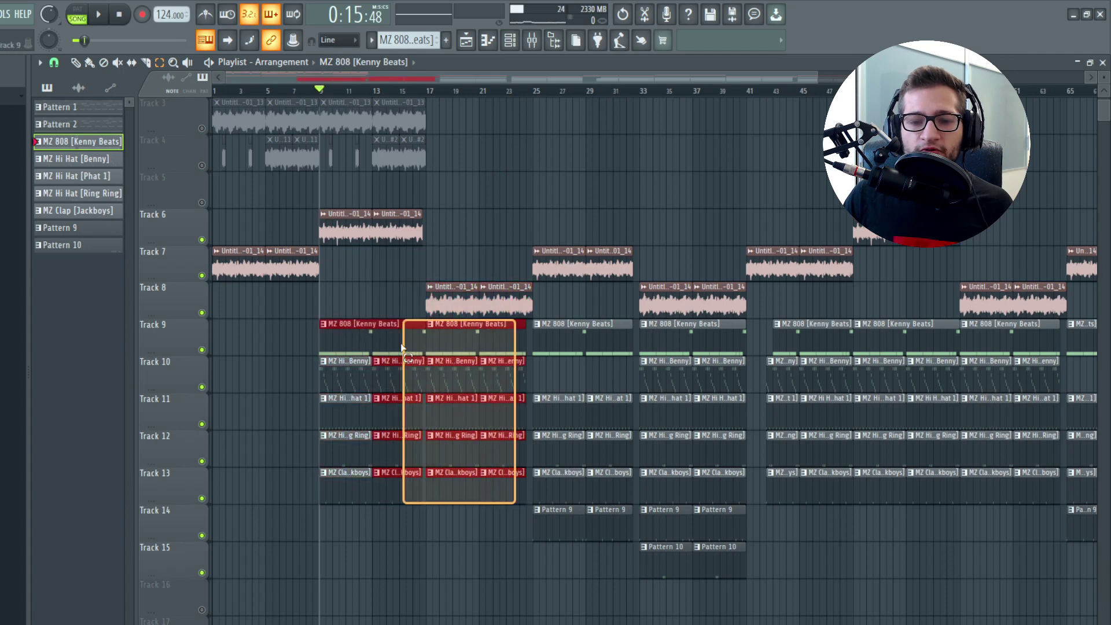
click(534, 350)
drag(535, 349, 612, 381)
drag(543, 373, 312, 361)
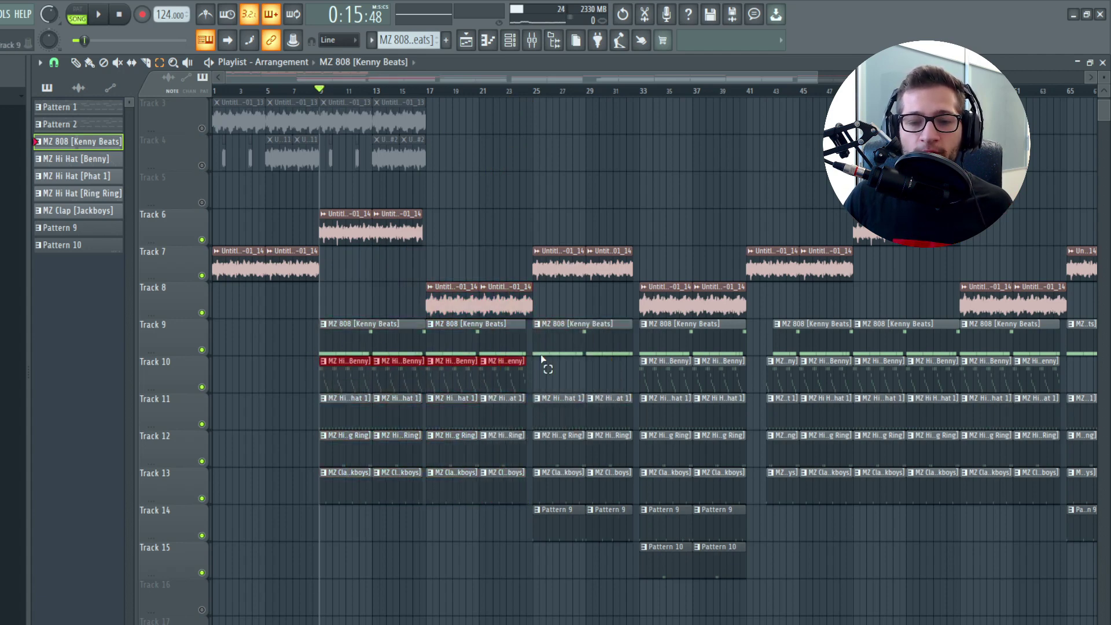
Step: Select all clips between bars 33 and 41, including Patterns 9 and 10, and move the playhead near bar 33
drag(553, 210, 582, 283)
drag(645, 248, 739, 573)
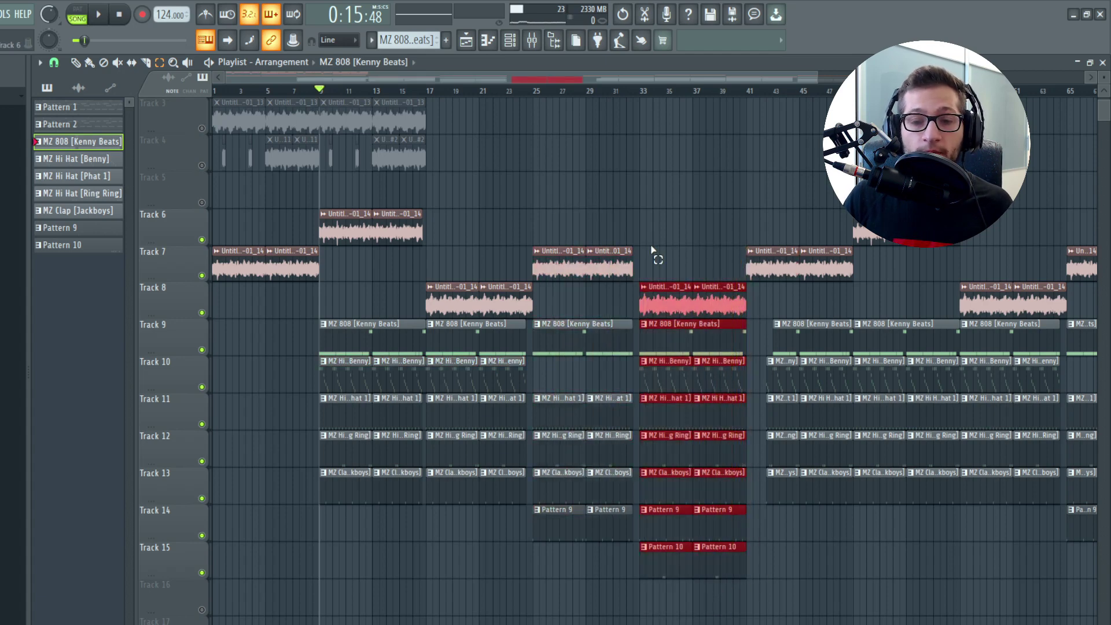
click(640, 92)
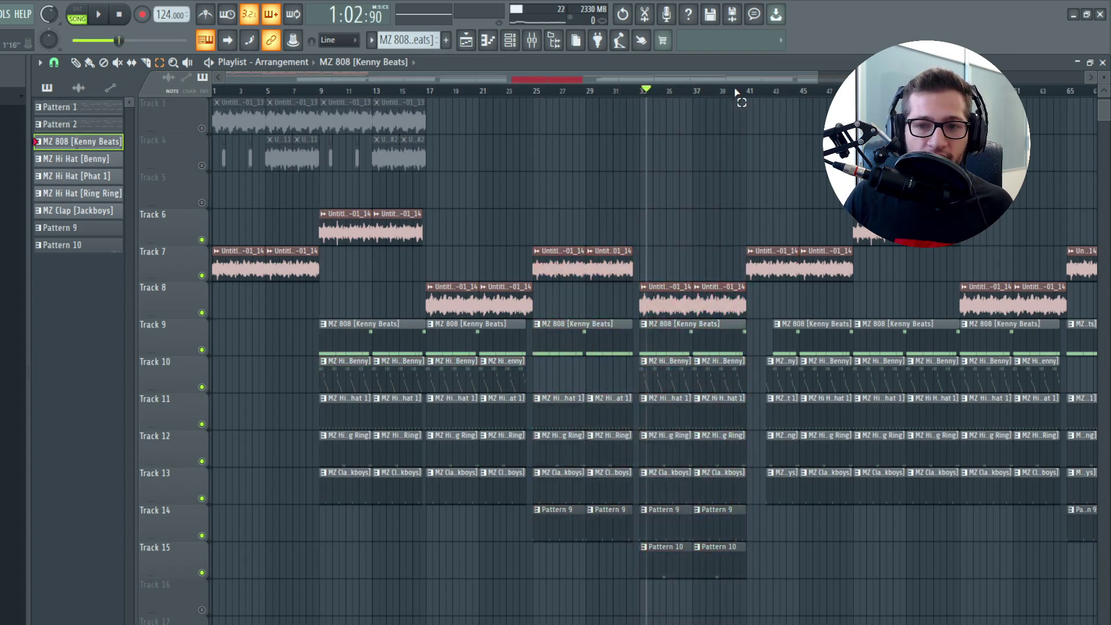
scroll(603, 307, down, 2)
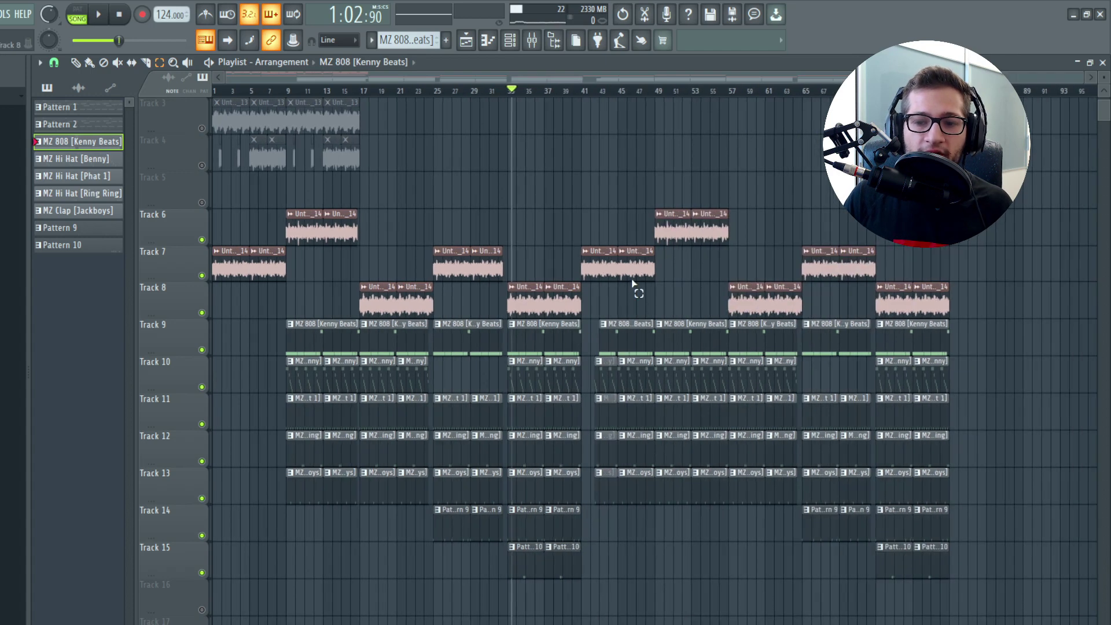
Step: Select bars 41 to 65 on the timeline and compare the repeated sections with the earlier clips
drag(584, 93, 804, 115)
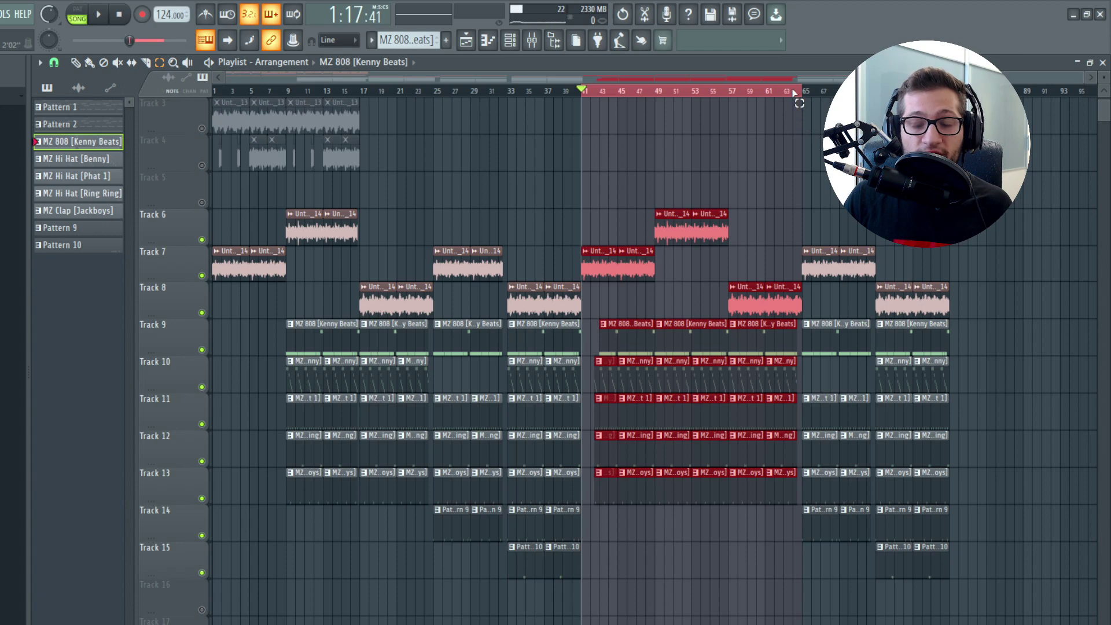
click(775, 107)
drag(581, 173, 538, 582)
drag(671, 210, 879, 529)
drag(303, 209, 500, 541)
click(559, 573)
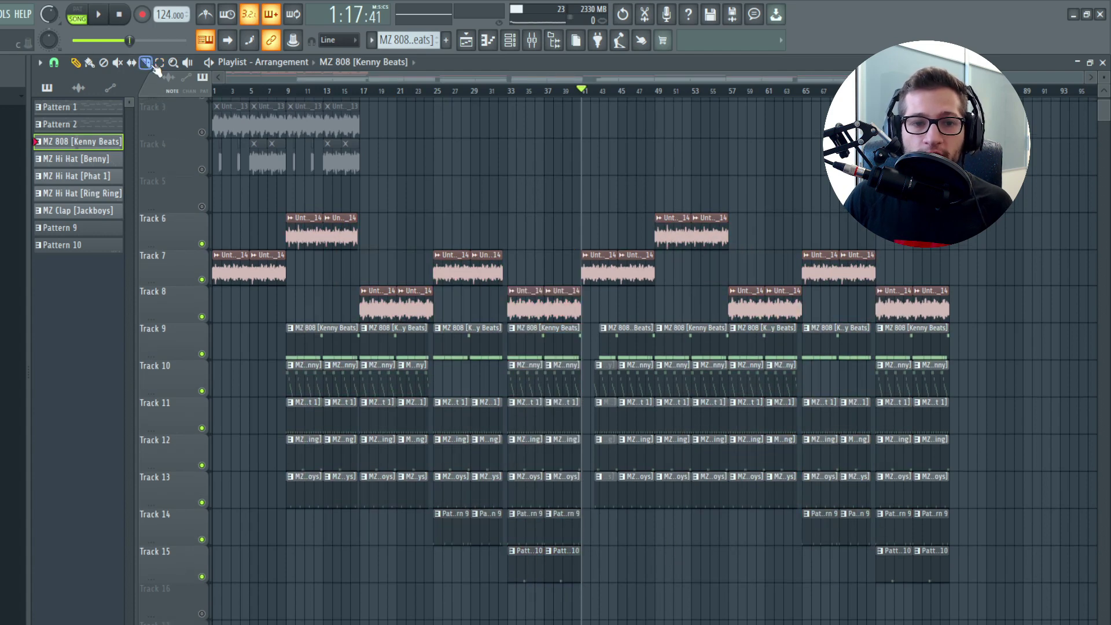
drag(980, 253, 900, 576)
click(243, 199)
Step: Switch to the Draw tool and return the playhead to the start of the arrangement
click(75, 63)
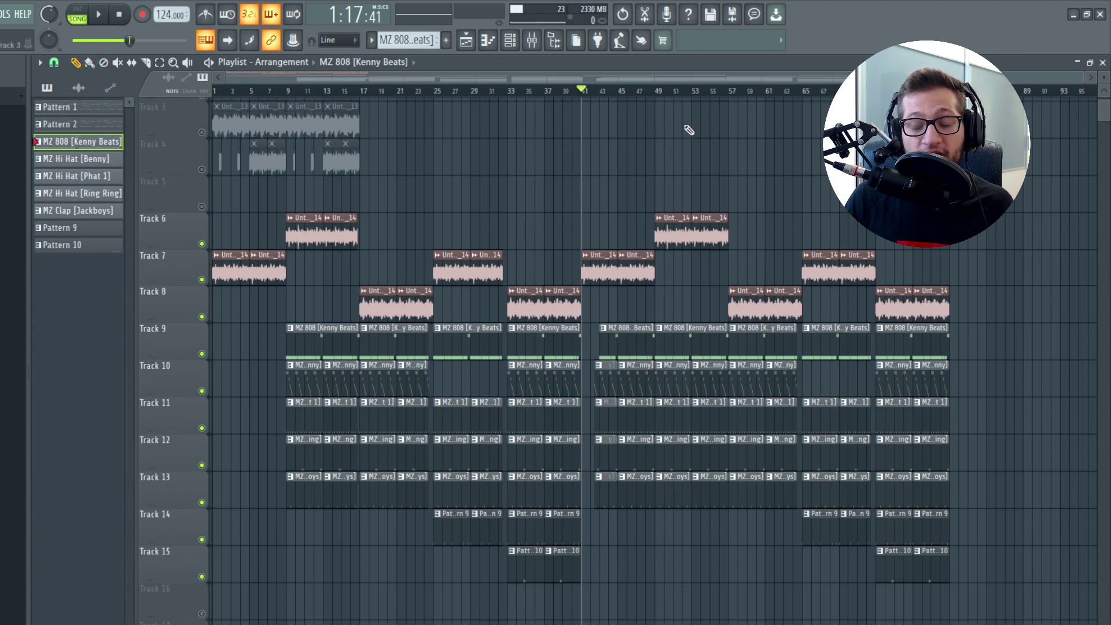
drag(821, 95, 193, 115)
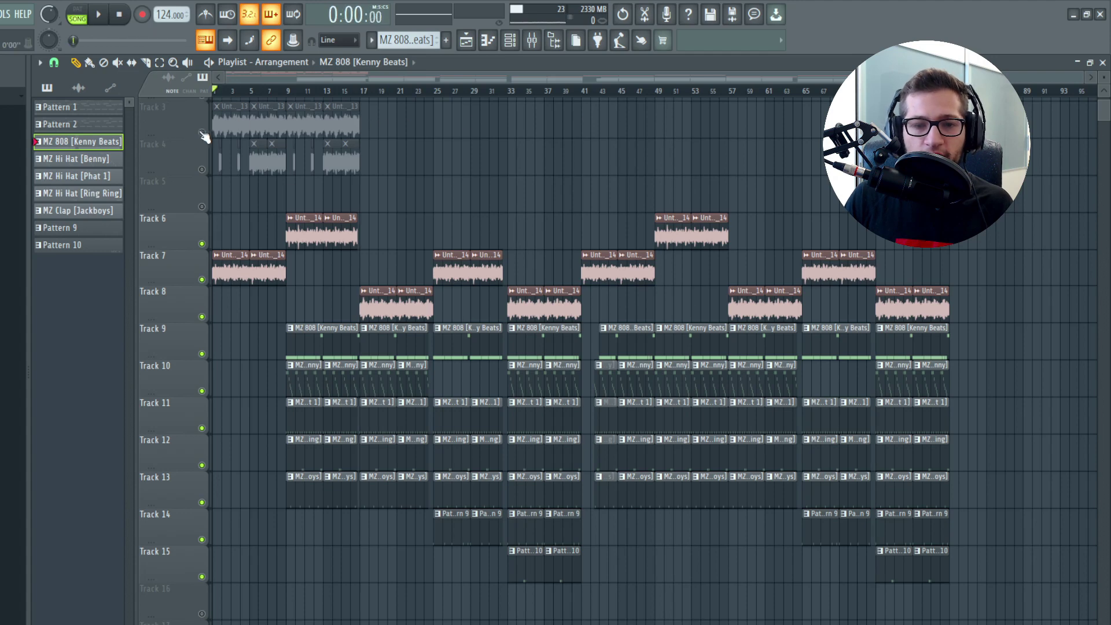
drag(498, 91, 214, 93)
scroll(442, 160, up, 2)
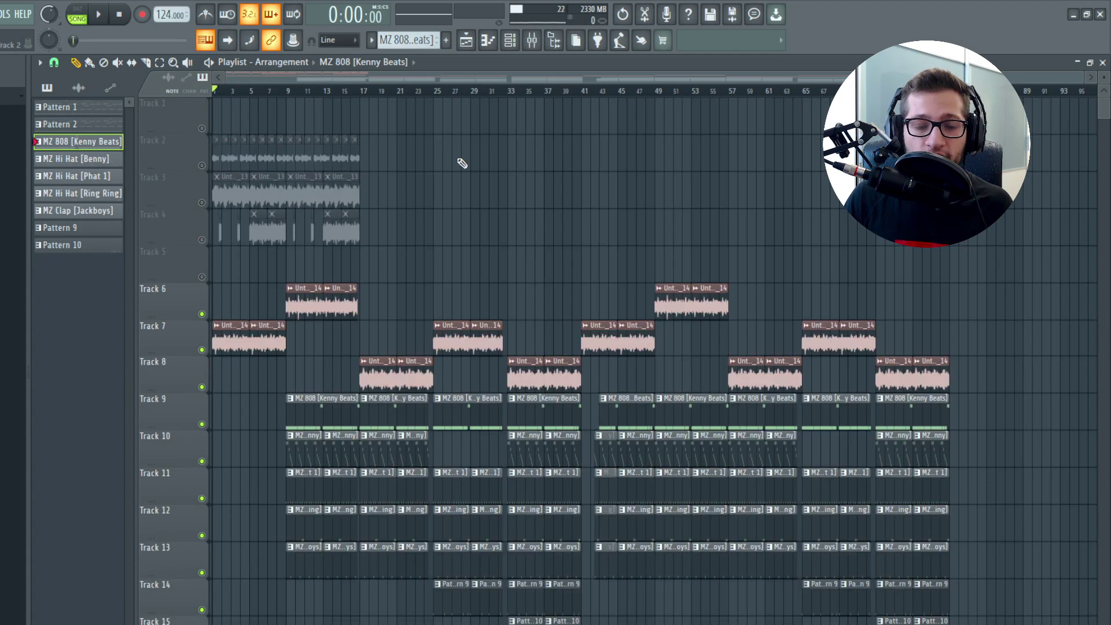